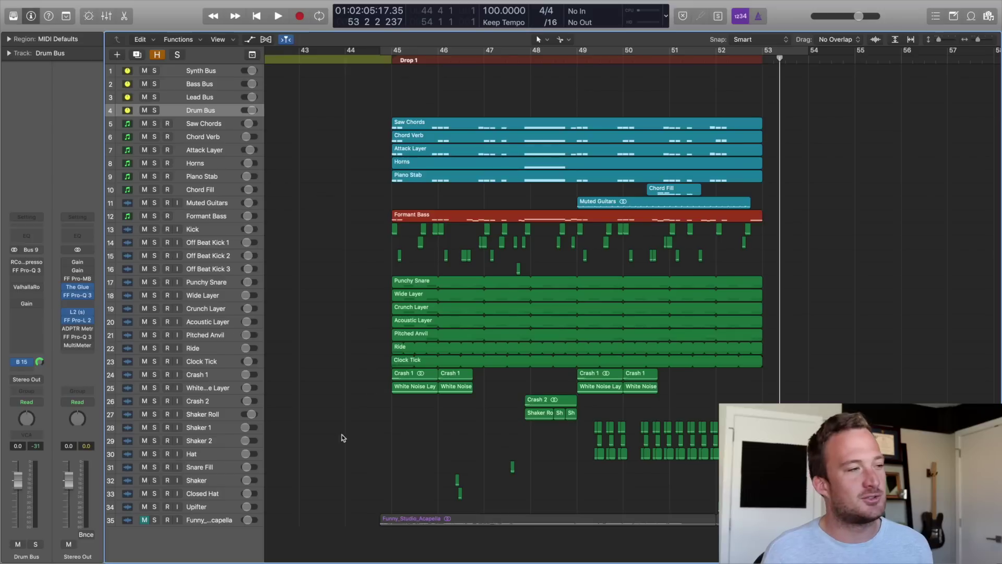
# Step: Solo all drum tracks from Kick through Upifter and play Drop 1 with cycling on over bars 45 to 53
pyautogui.moveTo(154, 229); pyautogui.dragTo(158, 502)
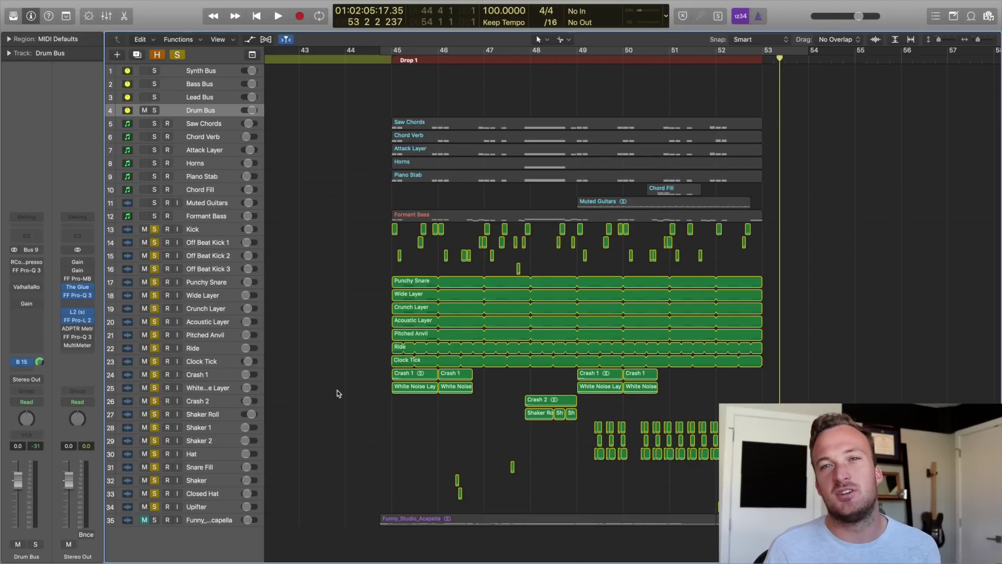
pyautogui.press('c')
pyautogui.press('space')
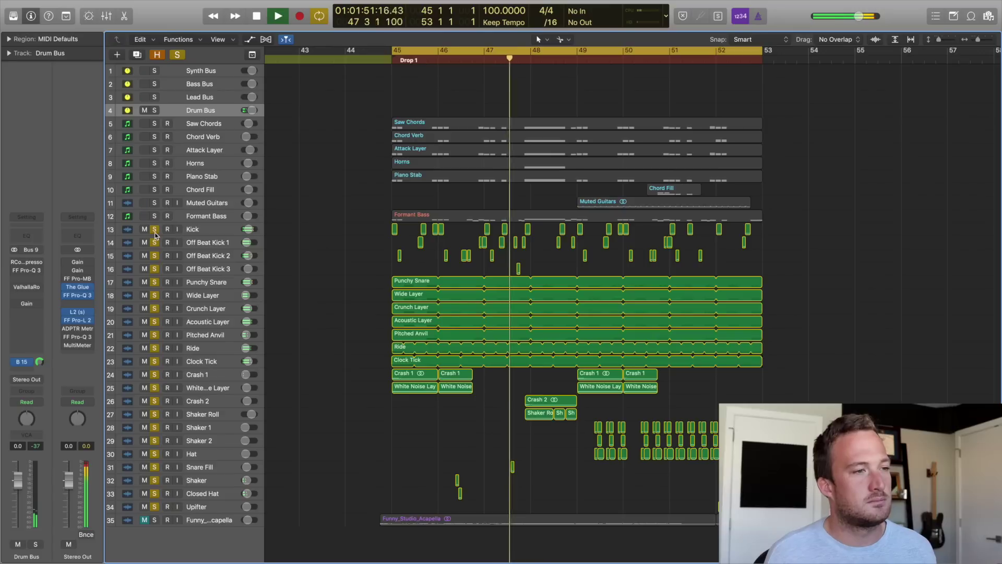
pyautogui.press('space')
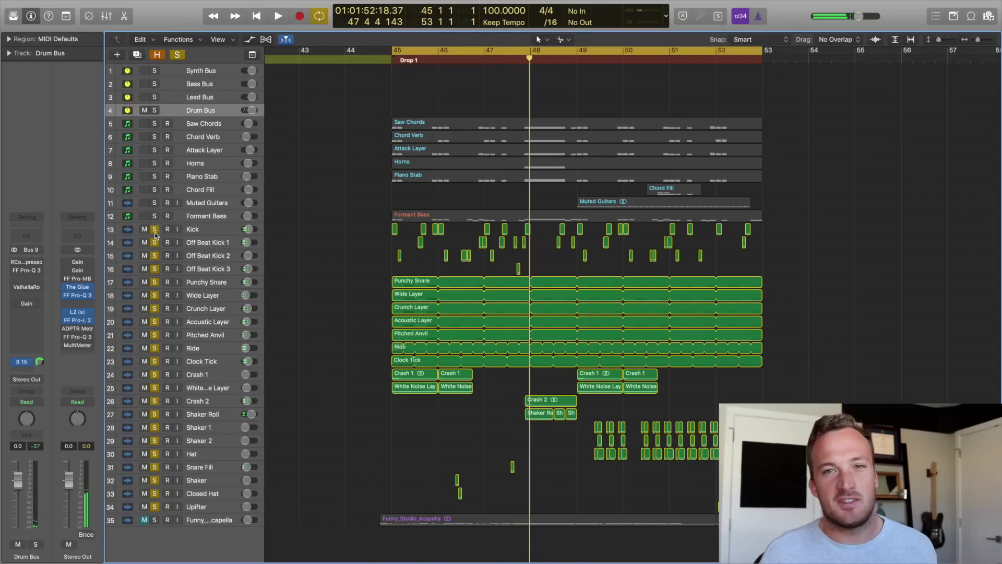
# Step: Solo the Kick track alone, add Off Beat Kick 1, 2 and 3 to the solo, and play the kick pattern
pyautogui.keyDown('alt'); pyautogui.click(155, 231); pyautogui.keyUp('alt')
pyautogui.click(155, 231)
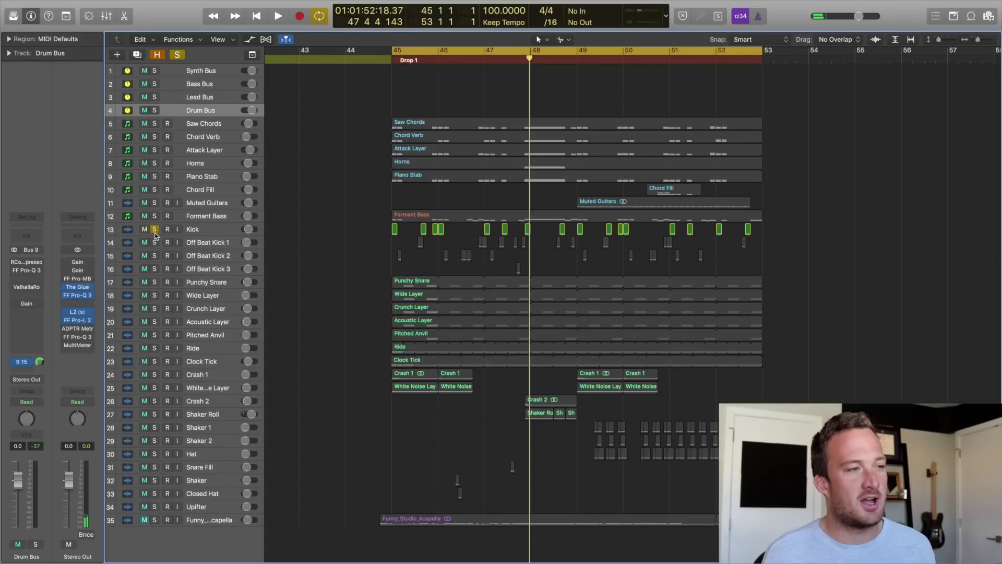
pyautogui.press('space')
pyautogui.moveTo(154, 242); pyautogui.dragTo(155, 270)
pyautogui.press('space')
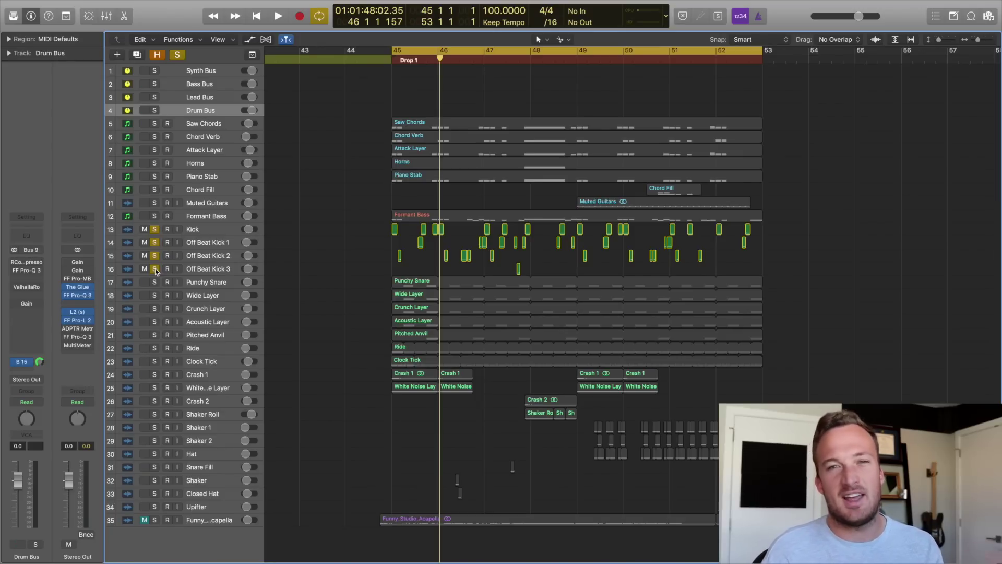
pyautogui.press('space')
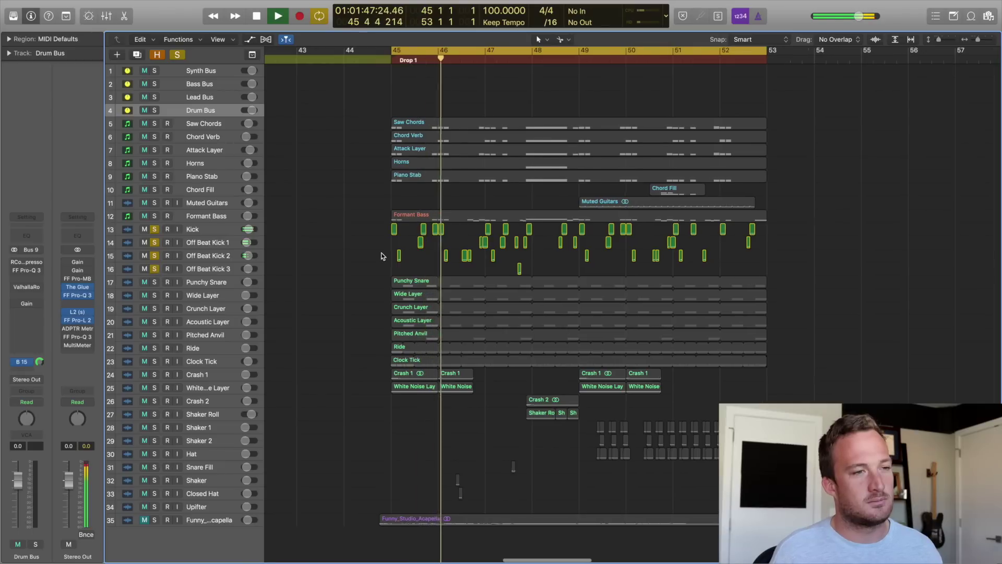
pyautogui.press('super+Right')
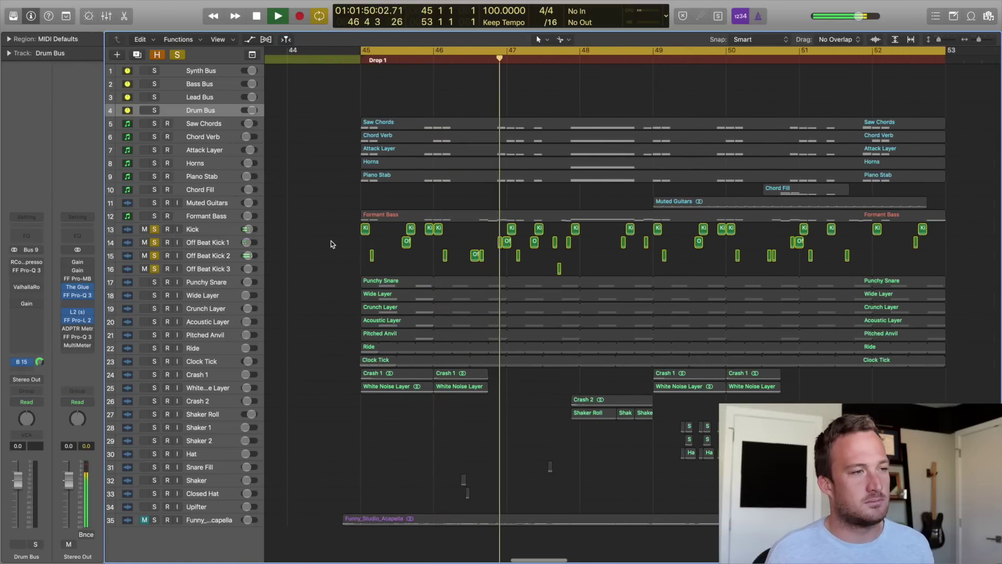
pyautogui.hscroll(2, 322, 235)
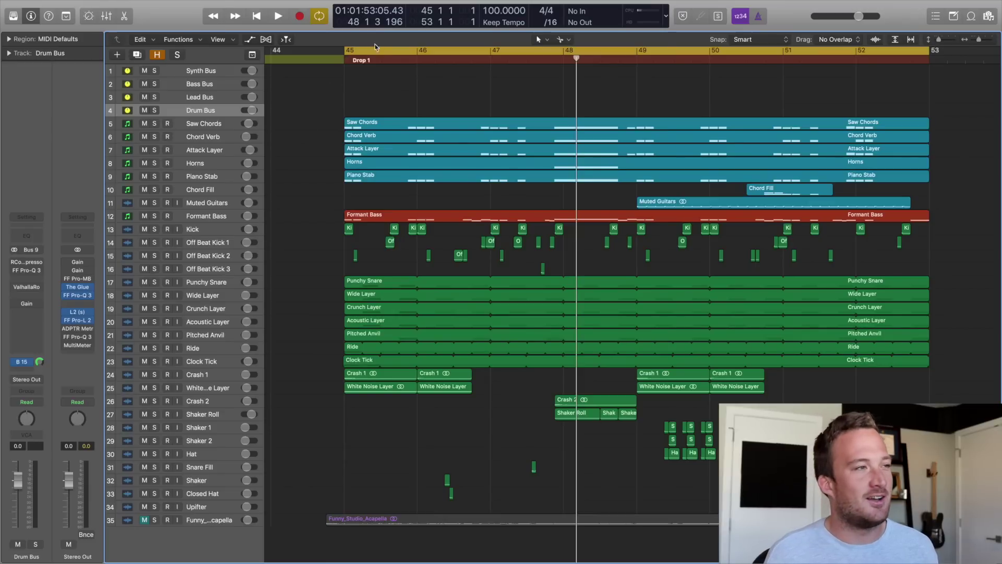
# Step: Move the cycle start to bar 45 beat 2 and play the Punchy Snare track soloed
pyautogui.moveTo(365, 50); pyautogui.dragTo(384, 51)
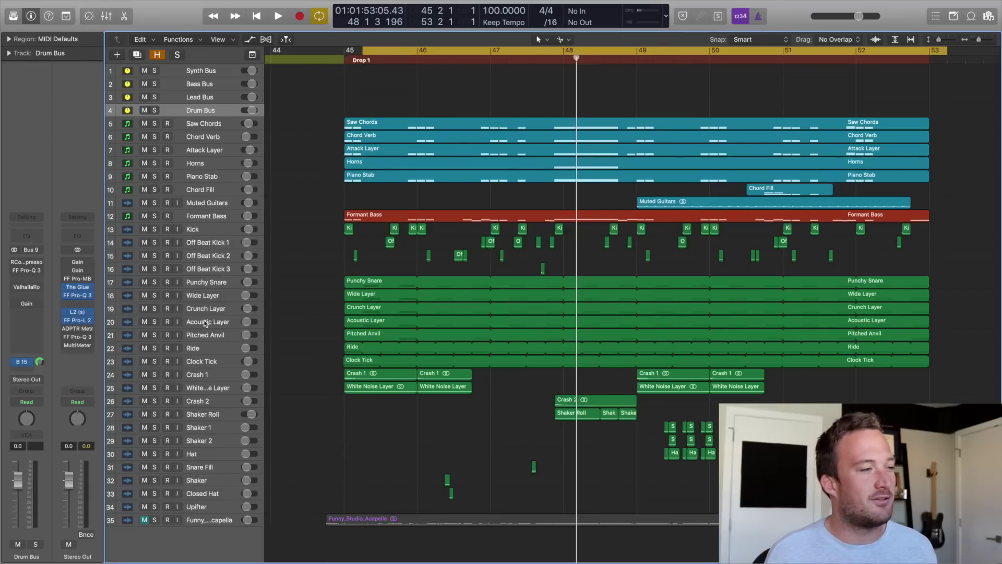
pyautogui.click(155, 282)
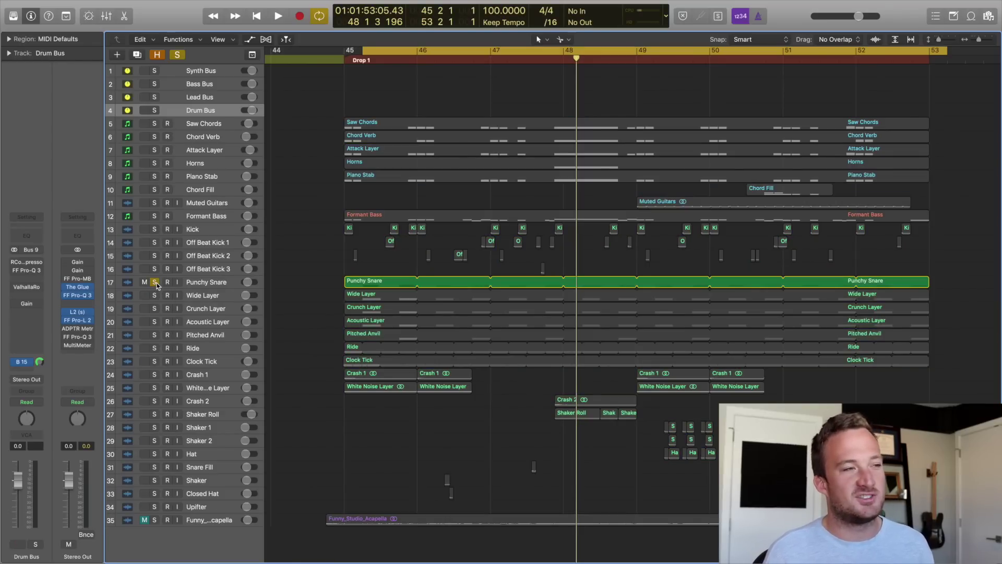
pyautogui.press('space')
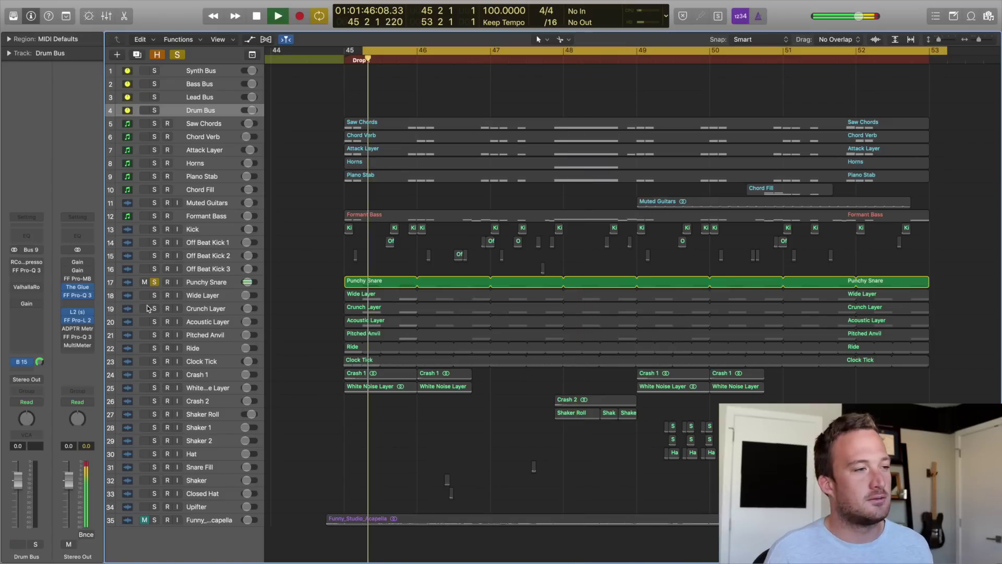
# Step: Audition the Wide Layer snare soloed on its own, then together with the Punchy Snare
pyautogui.click(155, 296)
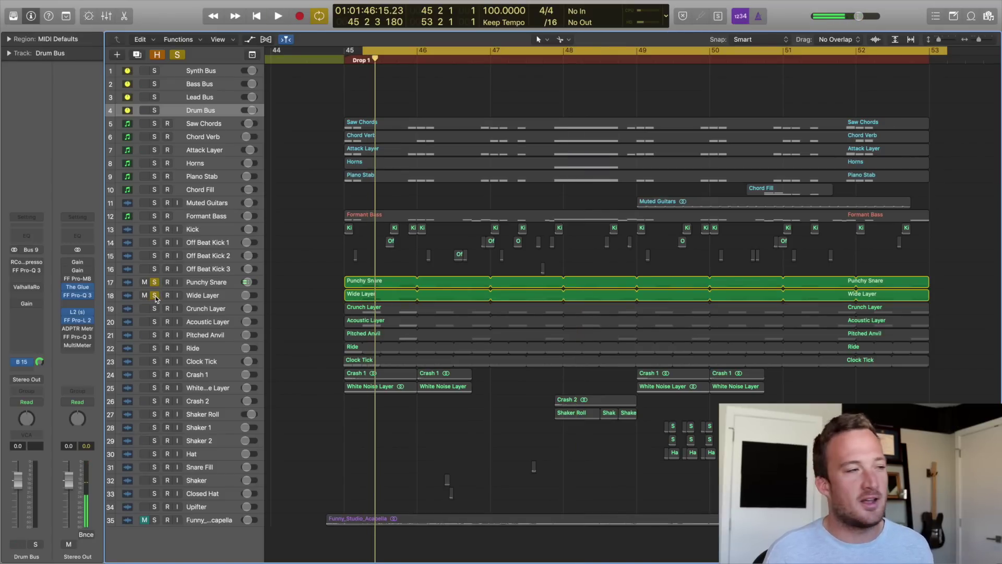
pyautogui.click(154, 286)
pyautogui.press('space')
pyautogui.press('space')
pyautogui.click(154, 285)
pyautogui.press('space')
pyautogui.press('space')
pyautogui.press('space')
# Step: Solo the Crunch Layer alone, removing Punchy Snare and Wide Layer from the solo, and play it
pyautogui.click(155, 308)
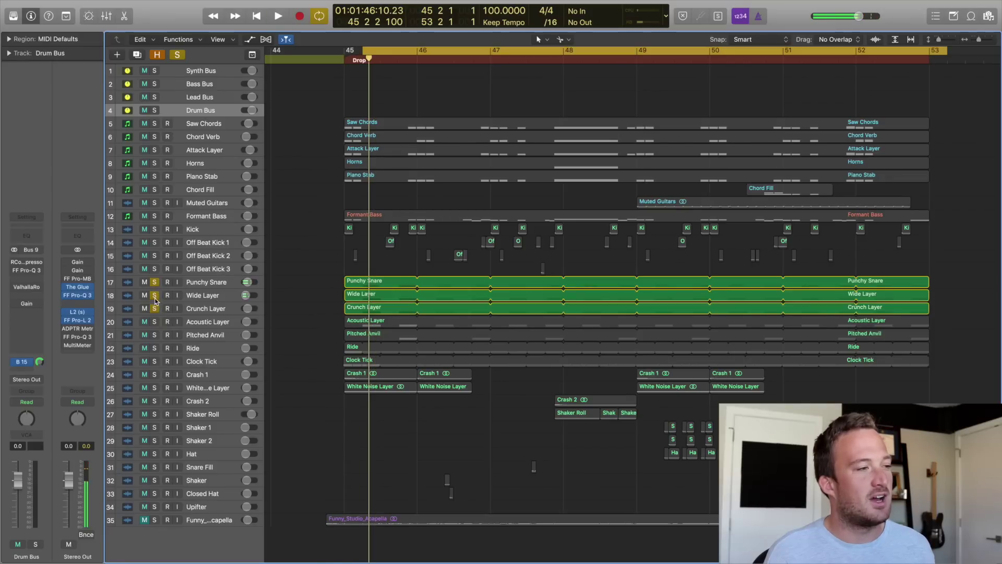
pyautogui.click(155, 296)
pyautogui.click(155, 282)
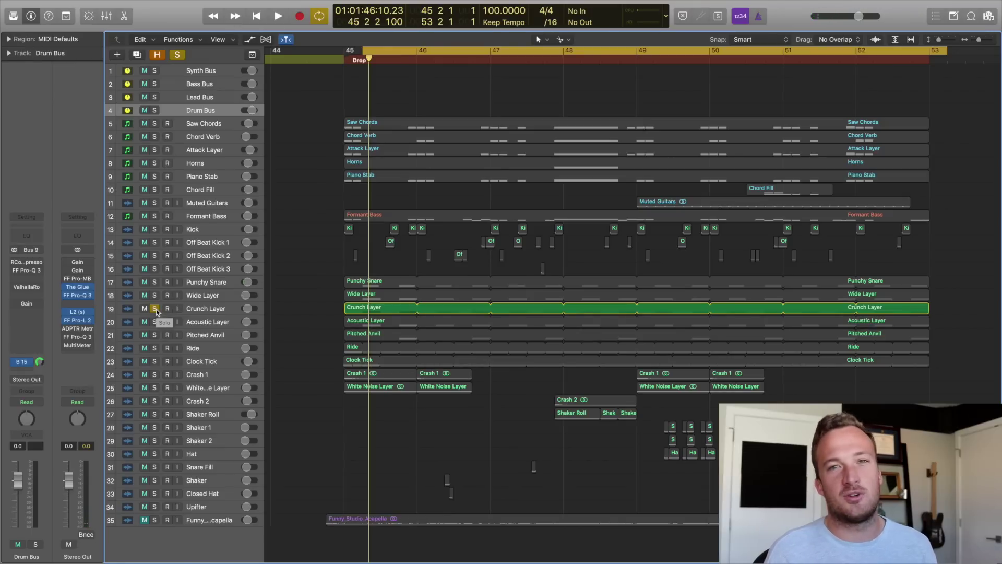
pyautogui.press('space')
pyautogui.press('space')
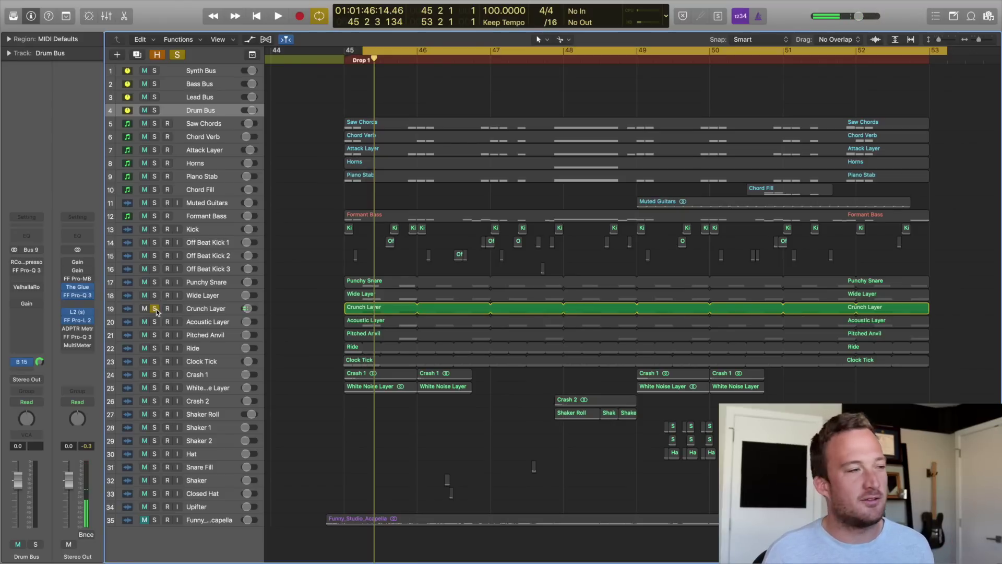
# Step: Add Wide Layer and Punchy Snare back to the solo and compare the snare with and without the Crunch Layer
pyautogui.moveTo(154, 300); pyautogui.dragTo(155, 282)
pyautogui.press('space')
pyautogui.click(155, 308)
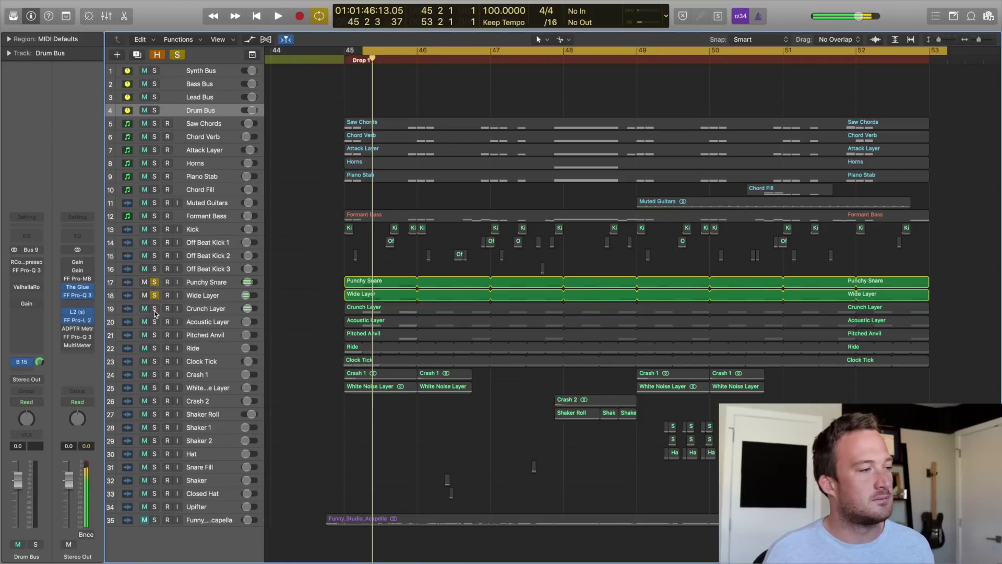
pyautogui.click(155, 309)
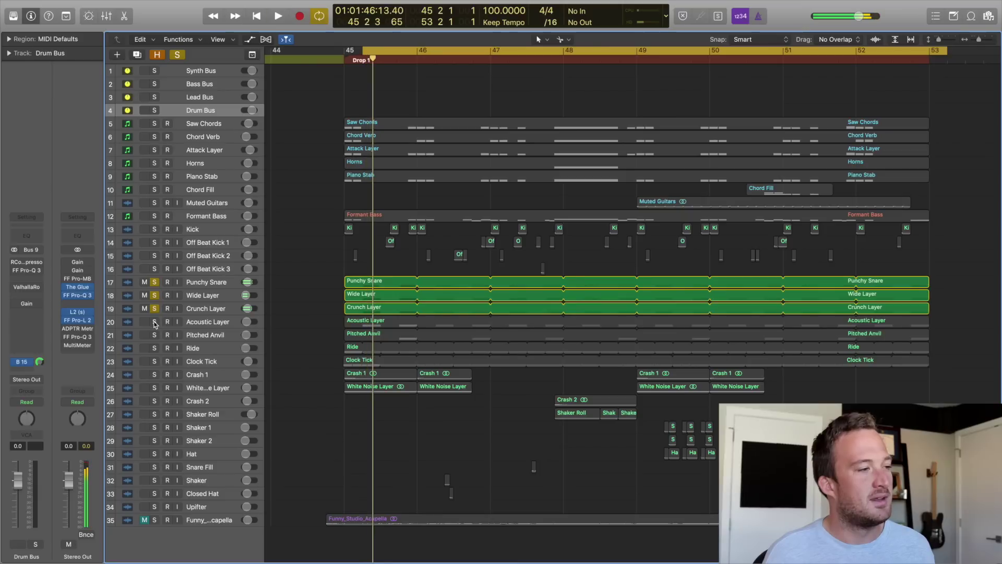
# Step: Audition the Acoustic Layer on its own, then solo it with the other snare layers and the Pitched Anvil
pyautogui.click(154, 322)
pyautogui.moveTo(156, 308); pyautogui.dragTo(154, 284)
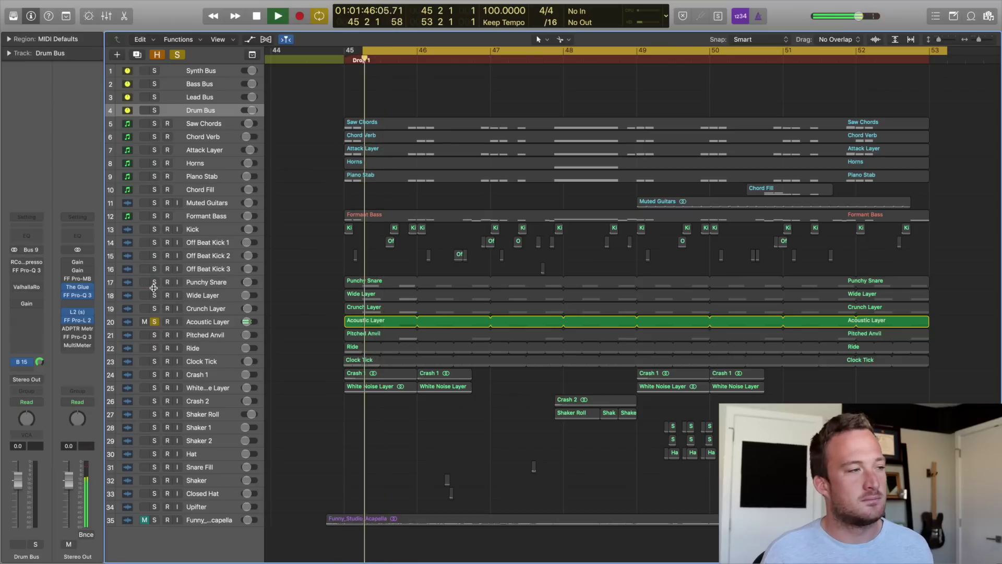
pyautogui.moveTo(155, 308); pyautogui.dragTo(154, 282)
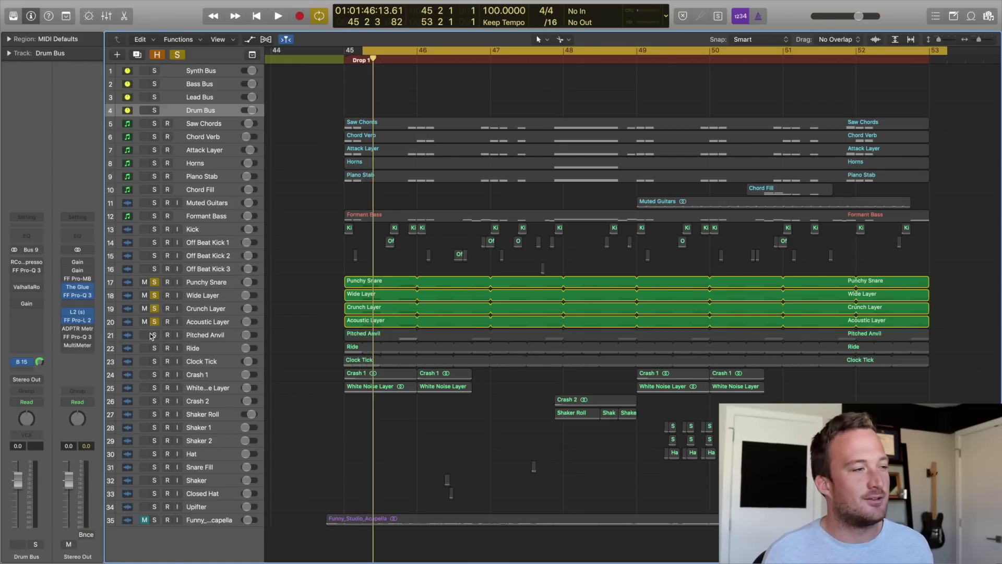
pyautogui.click(155, 335)
pyautogui.press('space')
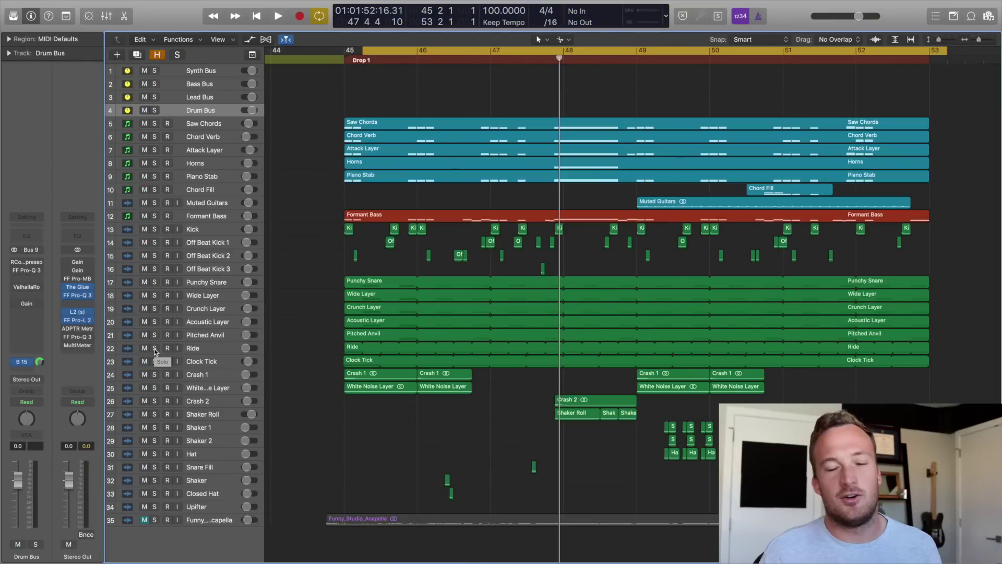
# Step: Solo the tracks from Ride through Hat, play them from bar 49, and add Pitched Anvil up to Kick to the solo
pyautogui.moveTo(155, 352); pyautogui.dragTo(155, 454)
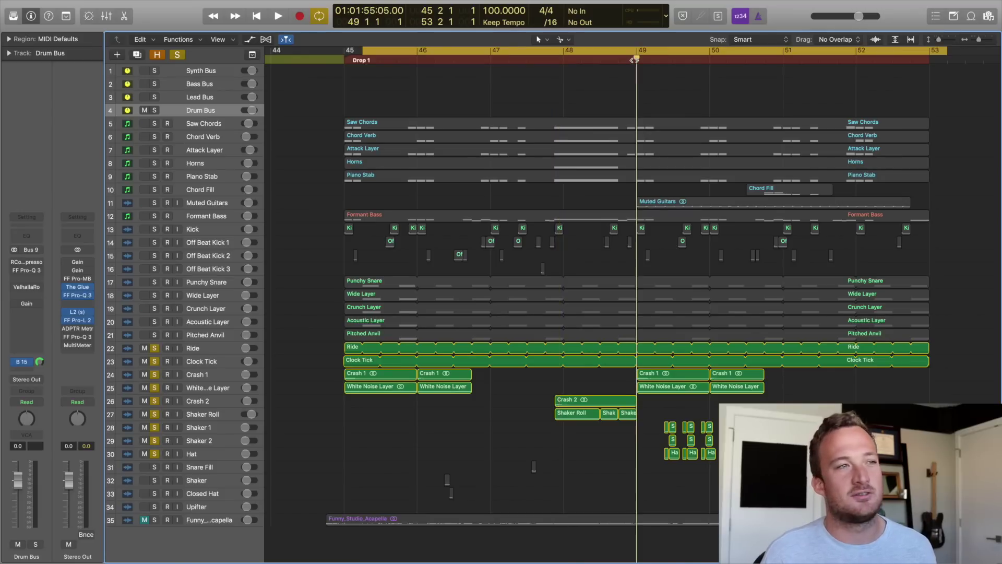
pyautogui.press('space')
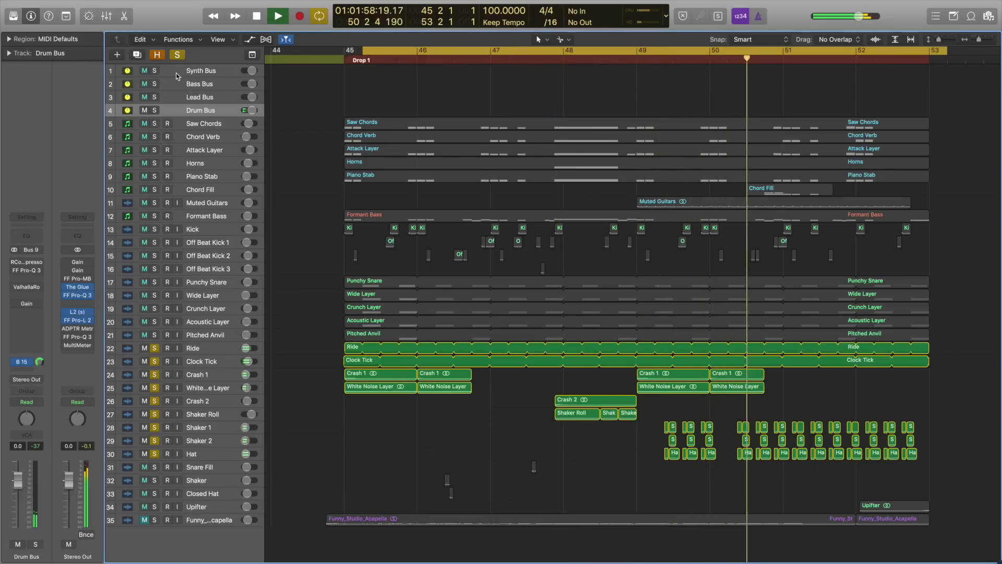
pyautogui.moveTo(154, 335); pyautogui.dragTo(155, 233)
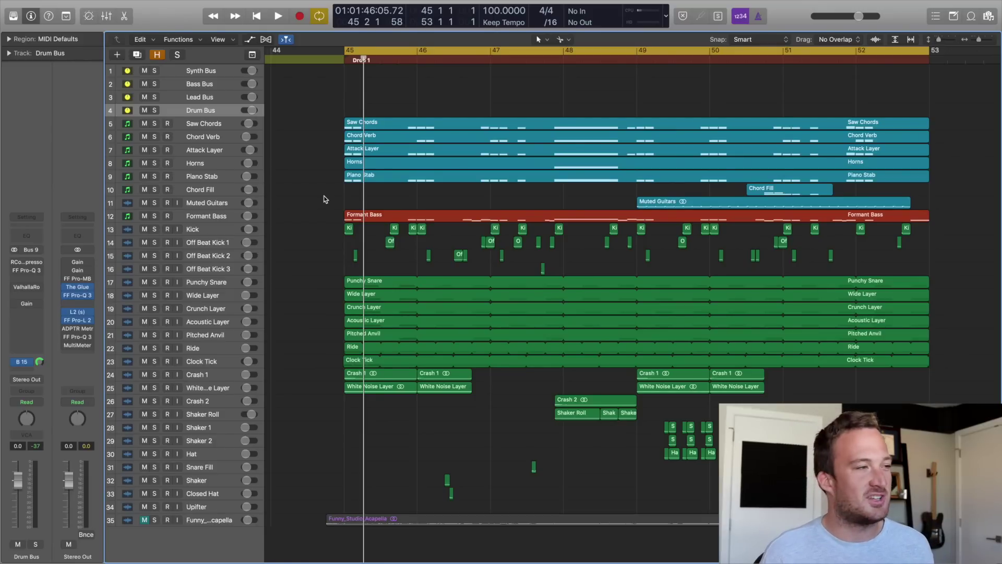
# Step: Solo and select the Formant Bass track and play it from bar 45
pyautogui.click(155, 215)
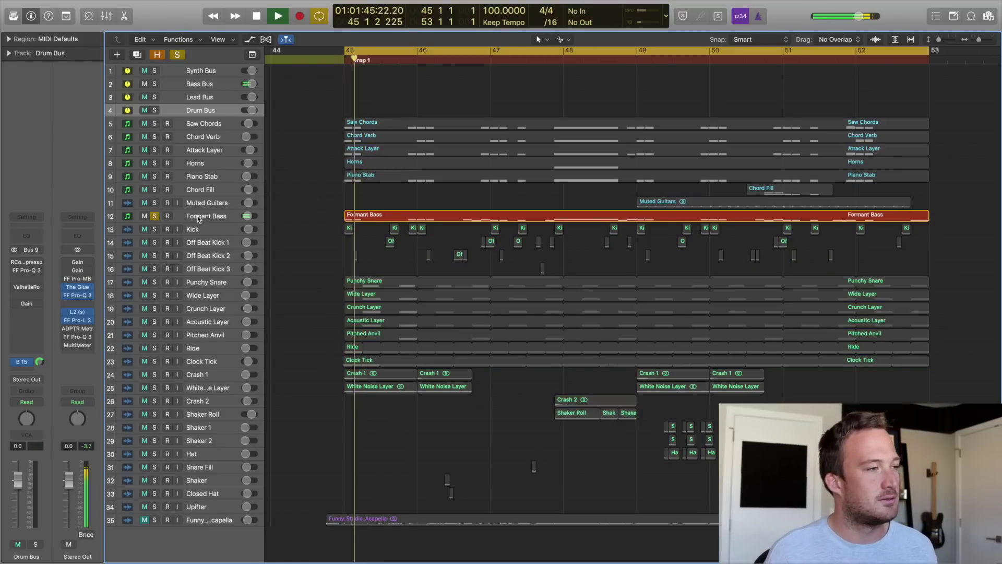
pyautogui.click(306, 211)
pyautogui.press('space')
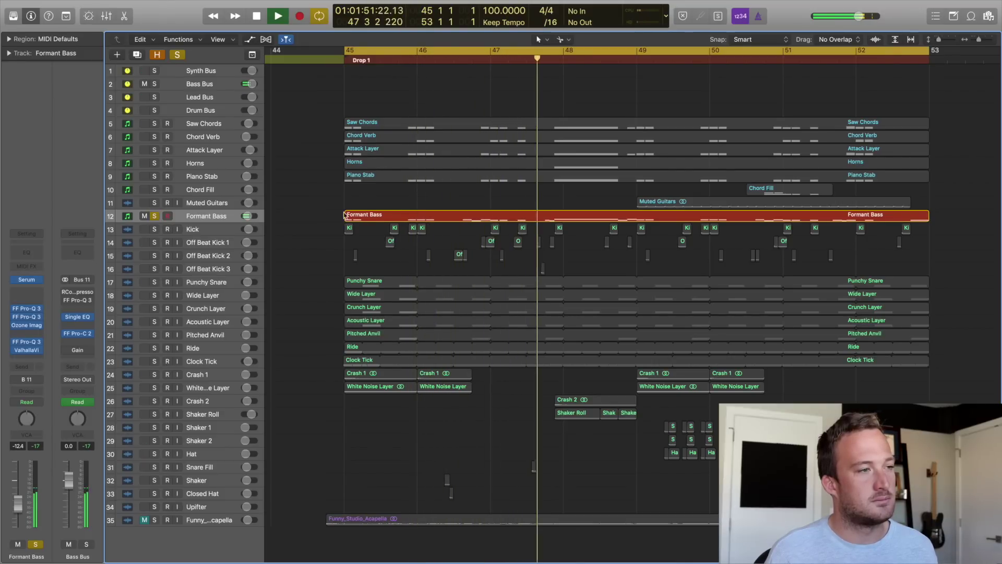
# Step: Open the Formant Bass region in the Piano Roll, display its Pitch Bend automation, and play through the notes
pyautogui.doubleClick(373, 216)
pyautogui.hscroll(-10, 364, 342)
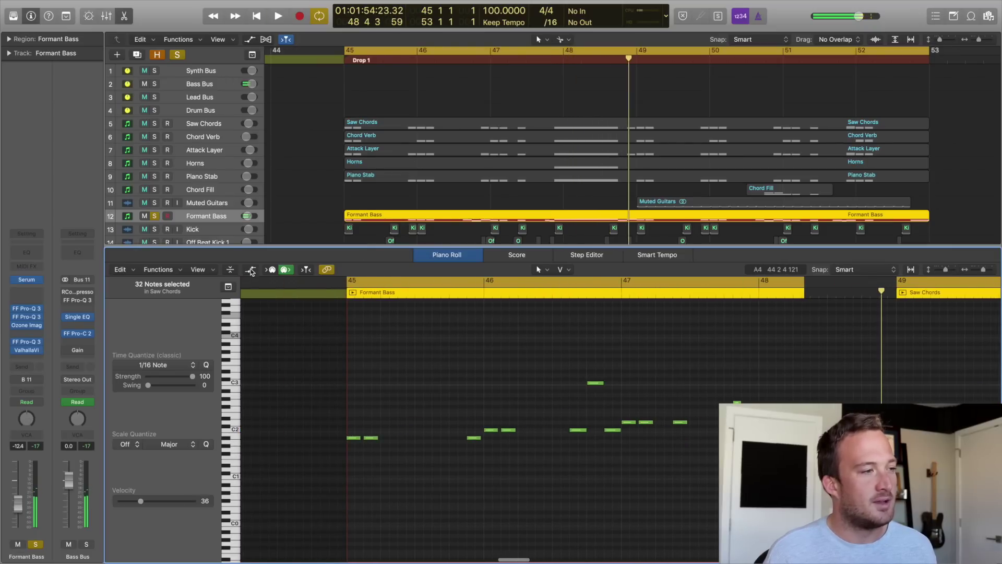
pyautogui.click(251, 269)
pyautogui.click(163, 507)
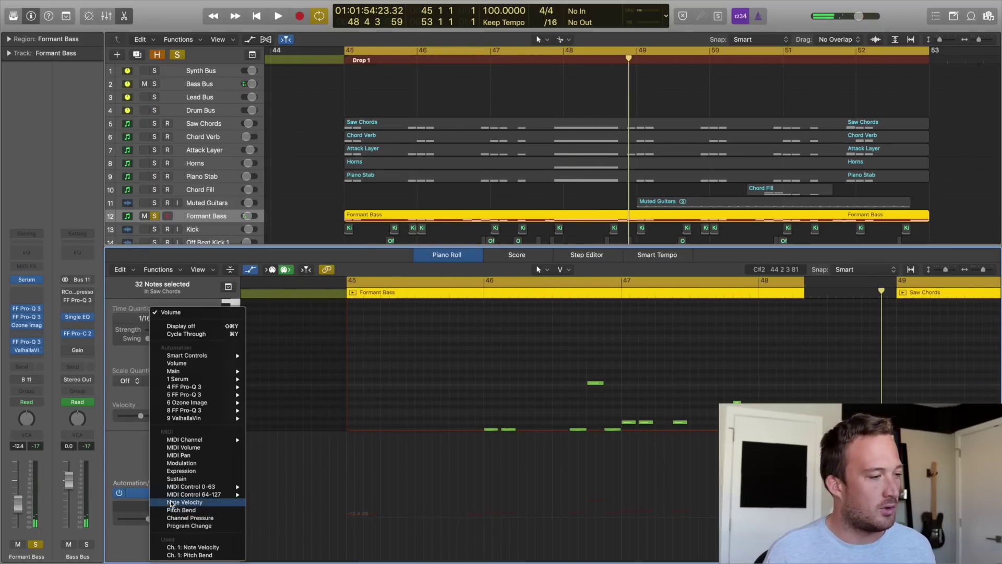
pyautogui.click(174, 510)
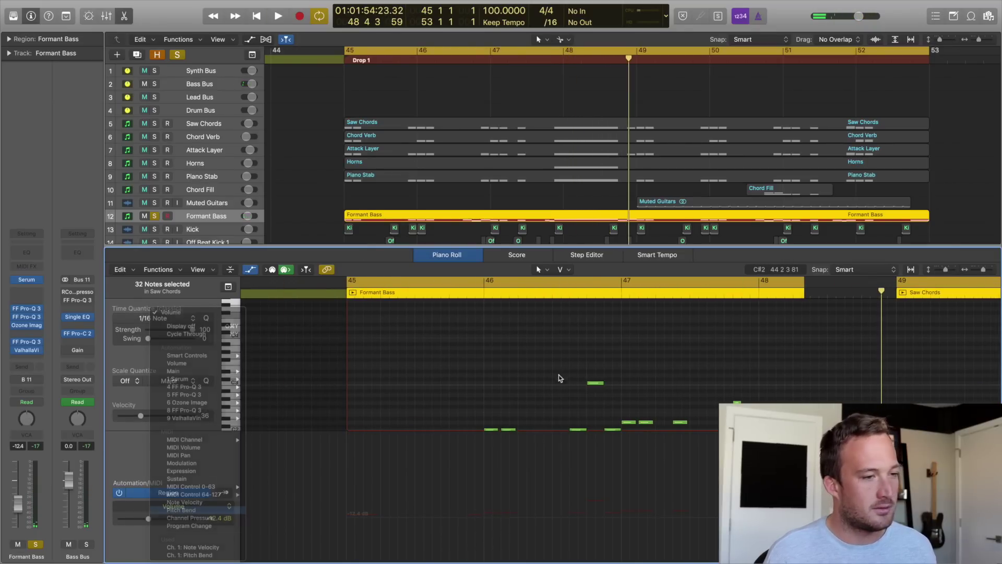
pyautogui.click(560, 300)
pyautogui.press('space')
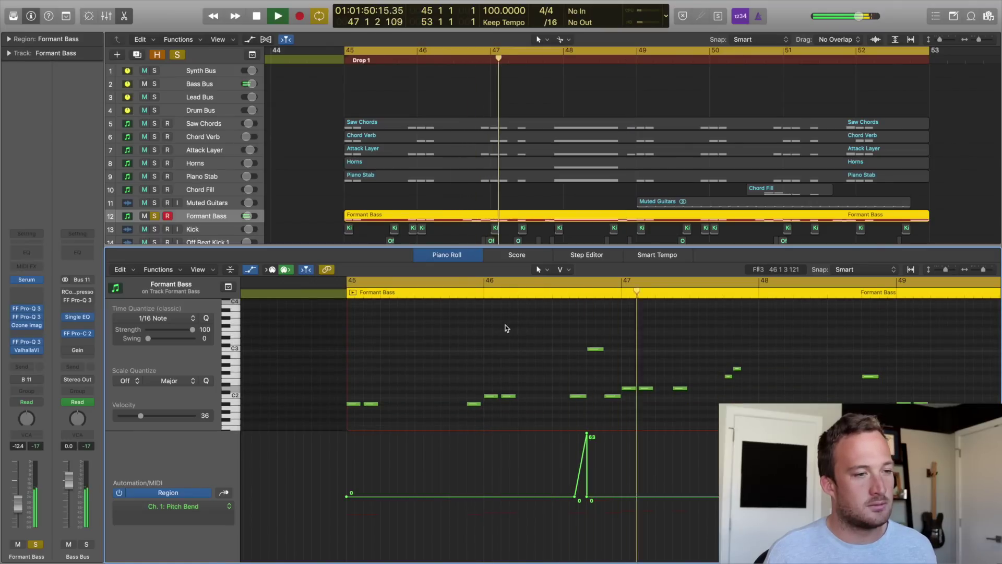
pyautogui.press('space')
# Step: Open the Serum instrument on the Formant Bass track and show its effects rack
pyautogui.click(27, 281)
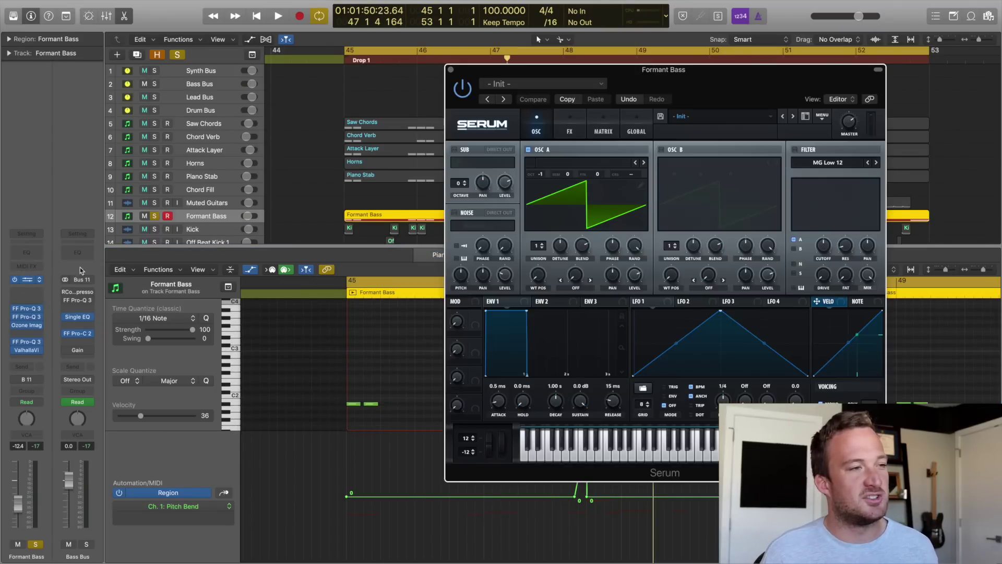
pyautogui.moveTo(629, 78); pyautogui.dragTo(318, 59)
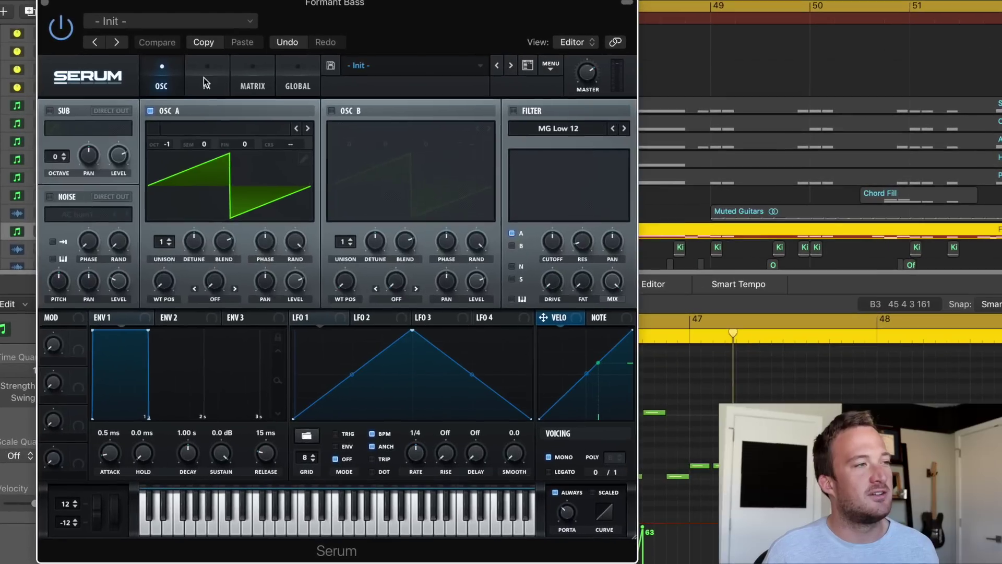
pyautogui.click(204, 80)
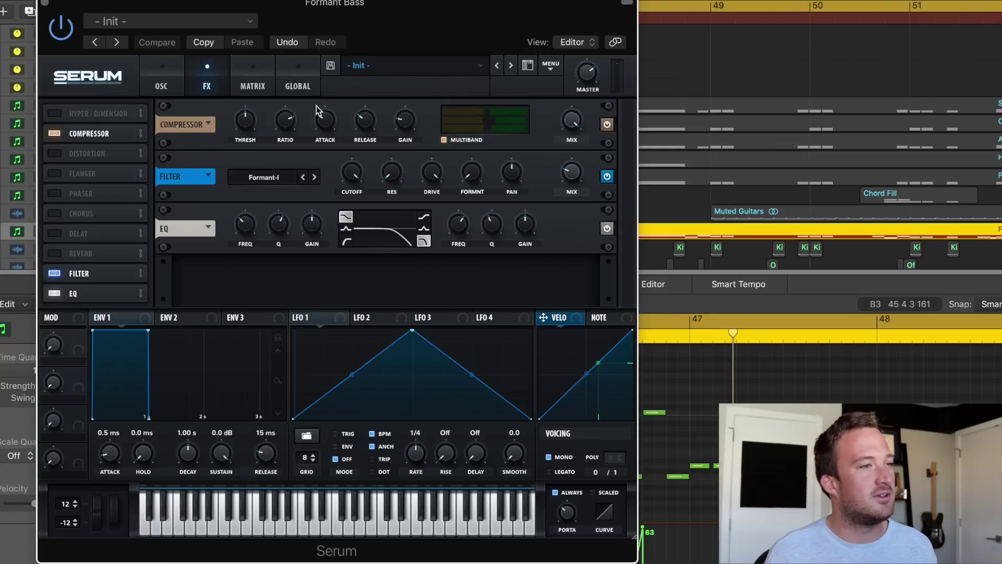
# Step: Audition Serum's Compressor, Formant-I filter and EQ by bypassing and re-enabling them, varying the filter's drive and cutoff during playback
pyautogui.click(607, 177)
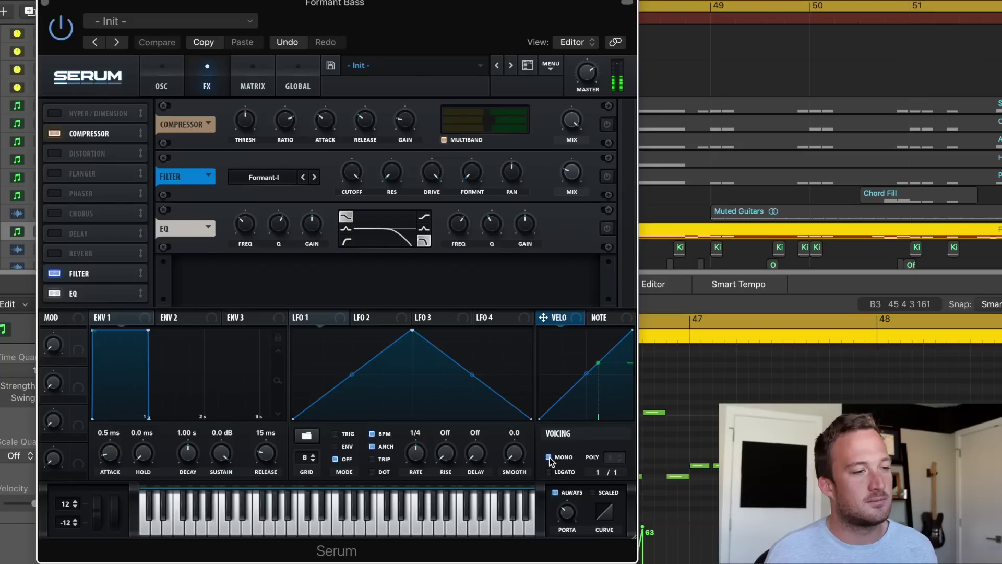
pyautogui.click(606, 125)
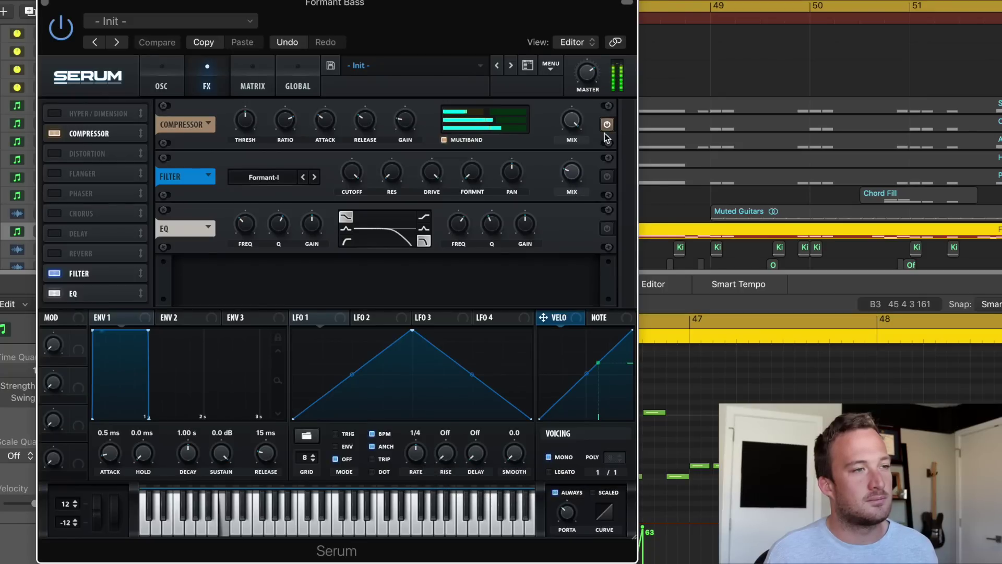
pyautogui.click(607, 179)
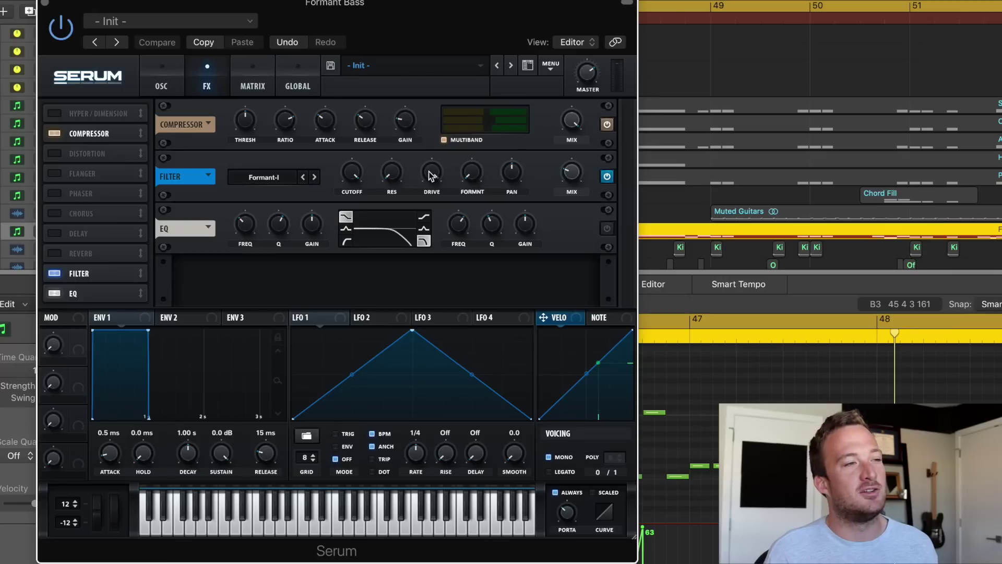
pyautogui.moveTo(431, 176); pyautogui.dragTo(429, 230)
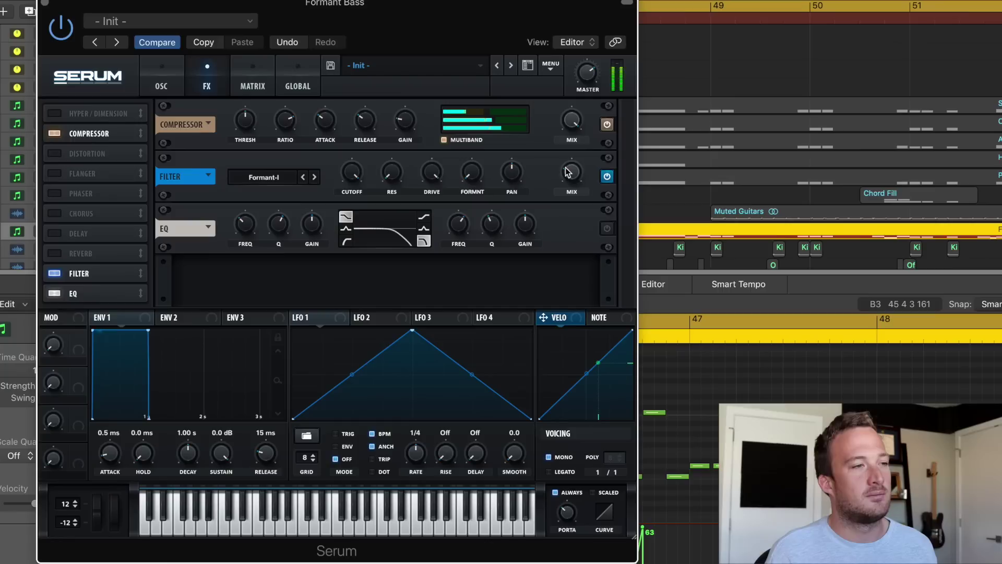
pyautogui.moveTo(351, 175); pyautogui.dragTo(359, 106)
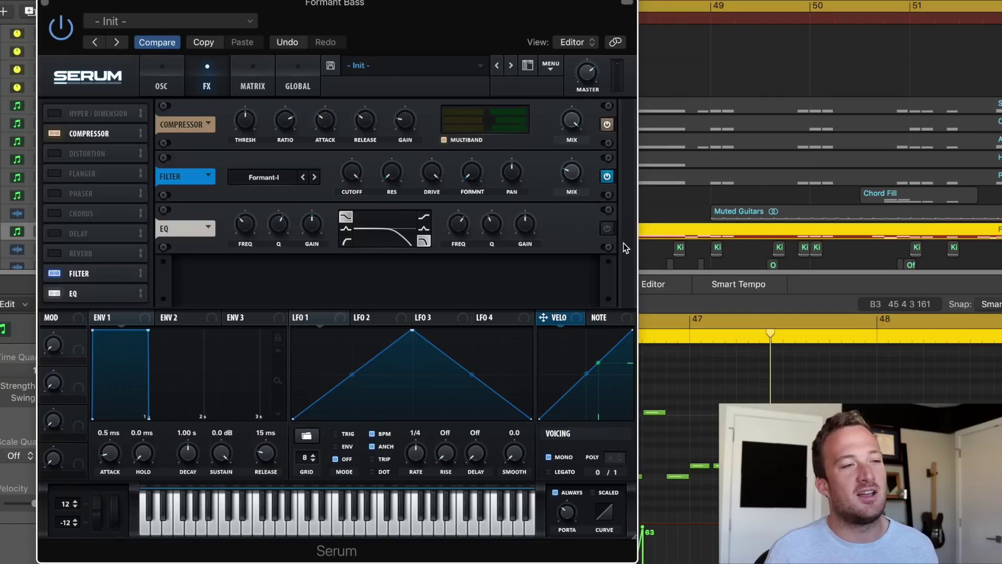
pyautogui.click(609, 228)
pyautogui.press('space')
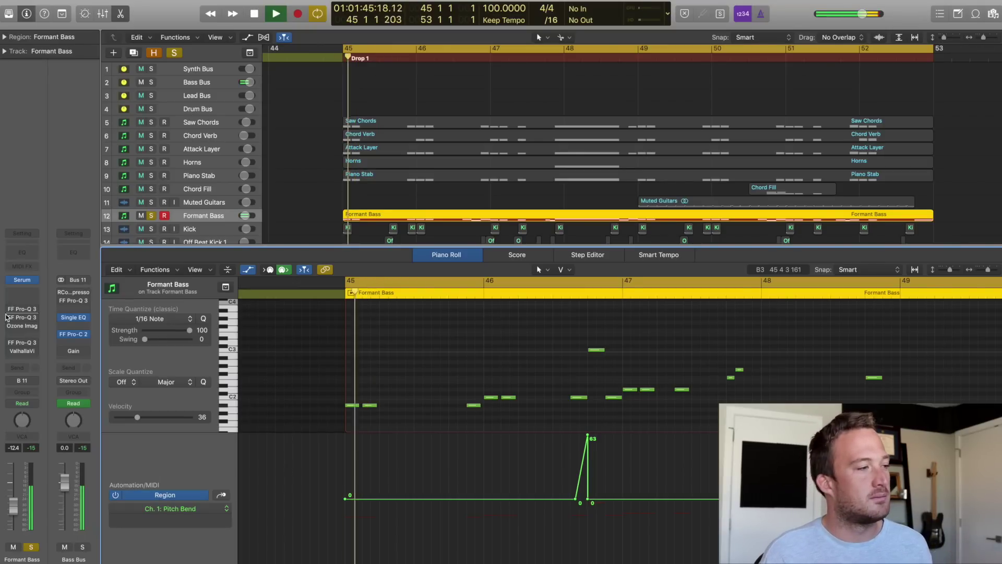
# Step: Re-enable all bypassed insert effects on the Formant Bass channel strip while playing the part from bar 45
pyautogui.moveTo(9, 305); pyautogui.dragTo(9, 361)
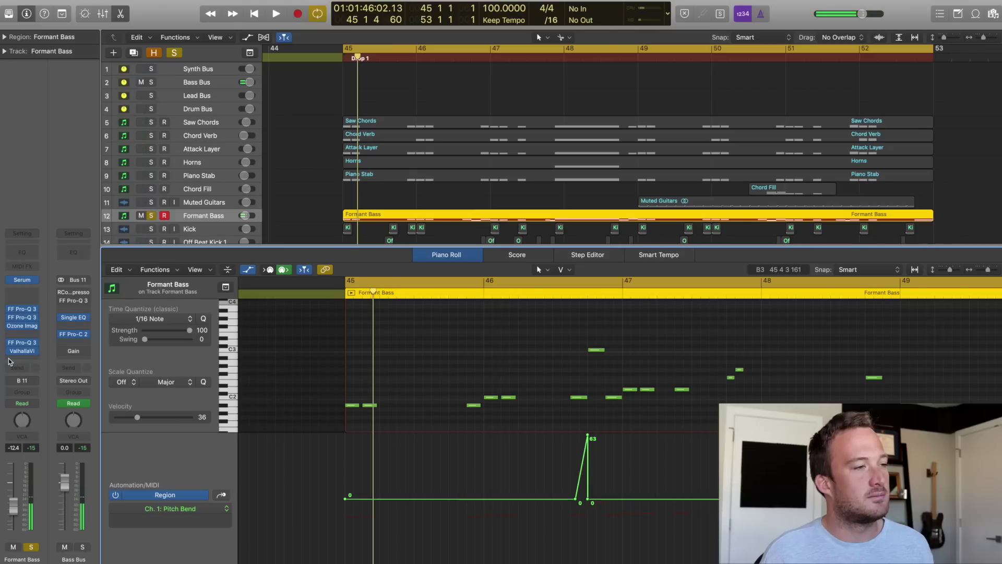
pyautogui.press('space')
pyautogui.press('space')
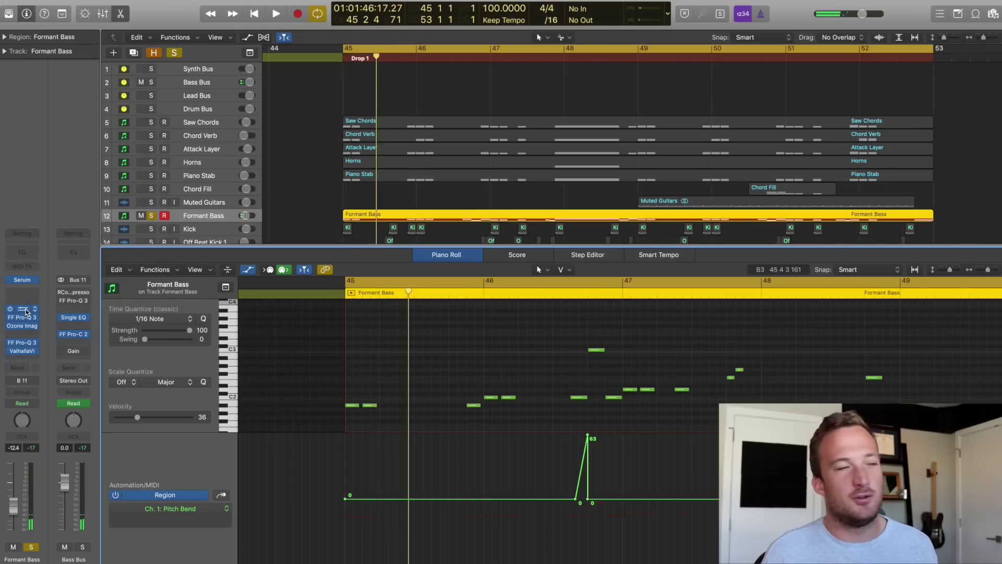
# Step: Open the first two Pro-Q 3 equalizers and Ozone Imager on the Formant Bass channel to examine their settings
pyautogui.click(25, 309)
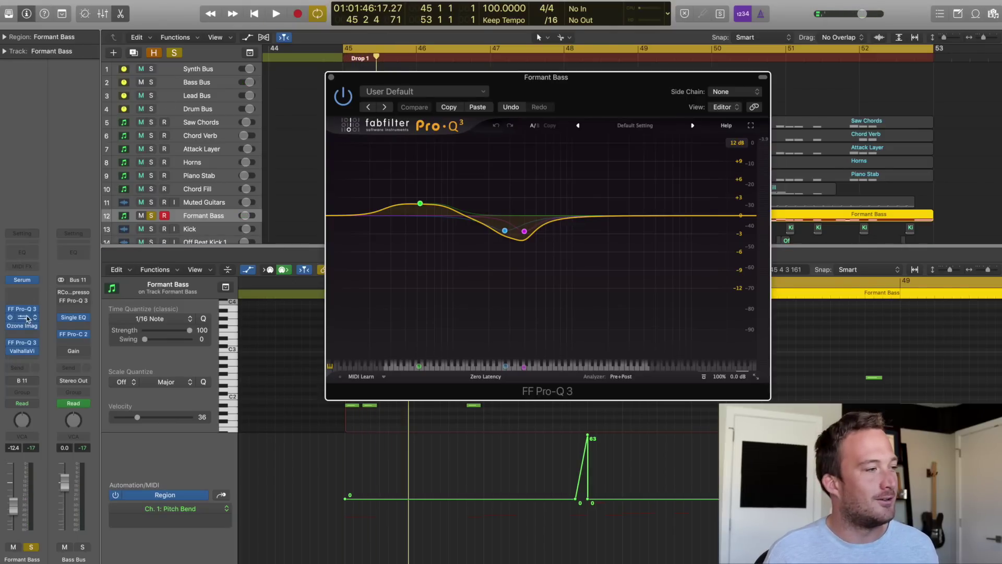
pyautogui.click(23, 319)
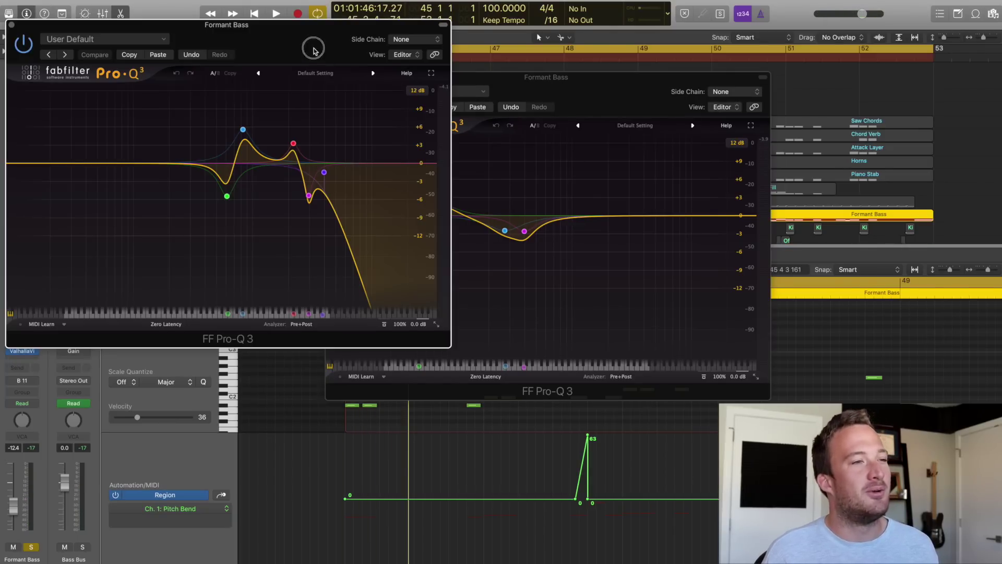
pyautogui.moveTo(313, 51); pyautogui.dragTo(620, 140)
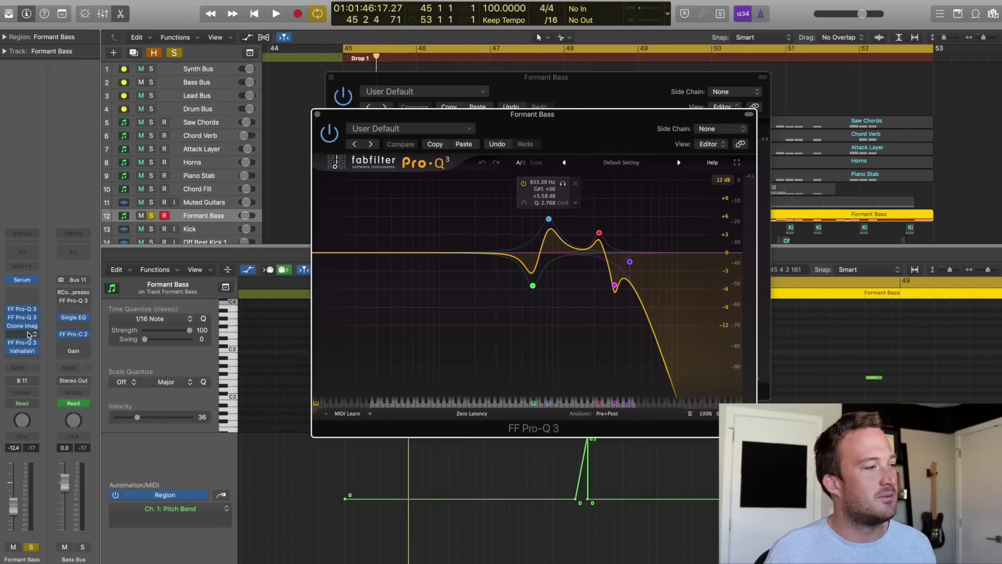
pyautogui.click(22, 327)
pyautogui.moveTo(169, 38); pyautogui.dragTo(569, 174)
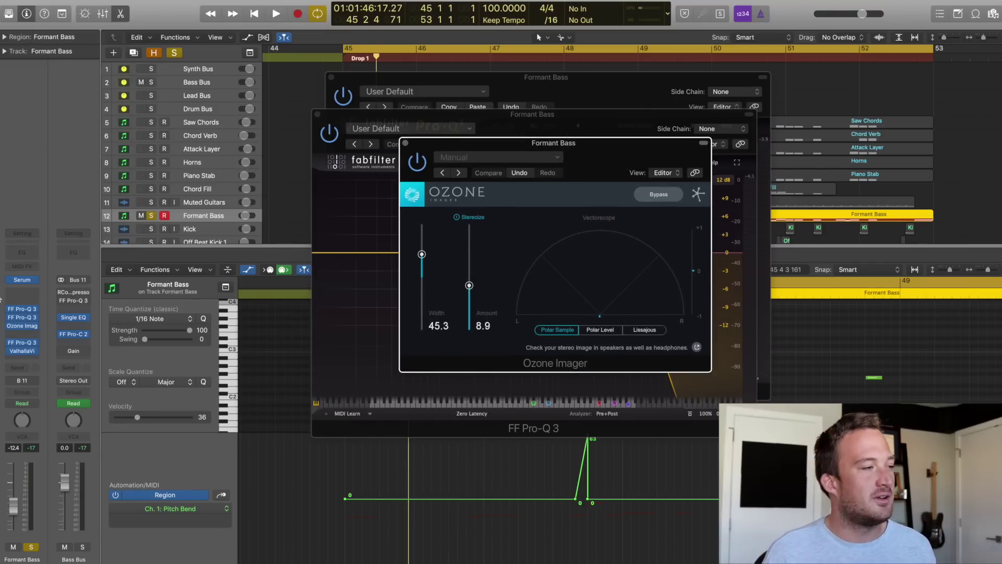
# Step: Open the last Pro-Q 3 on the Formant Bass channel and select its low-cut band for inspection
pyautogui.click(24, 343)
pyautogui.moveTo(309, 18); pyautogui.dragTo(659, 132)
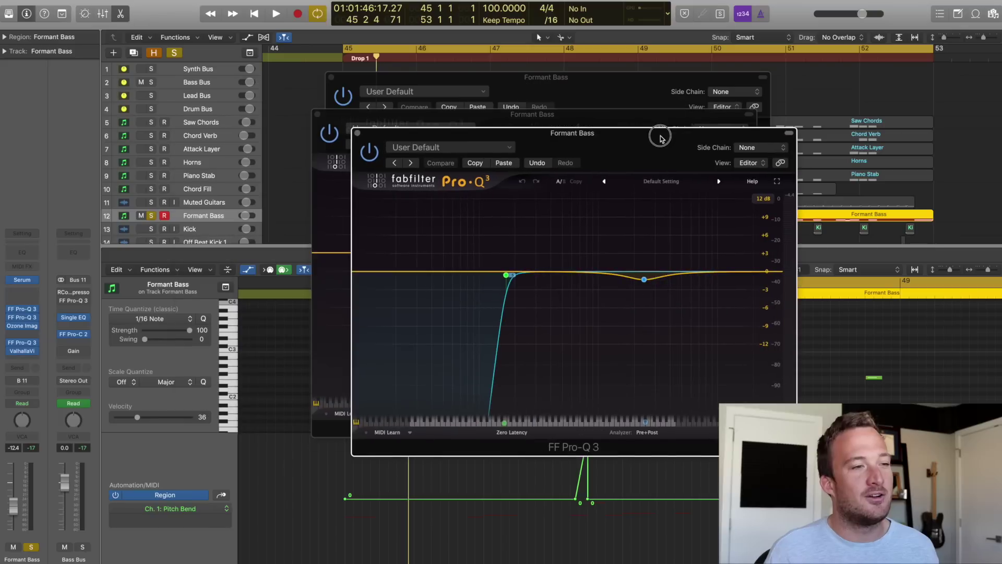
pyautogui.click(508, 275)
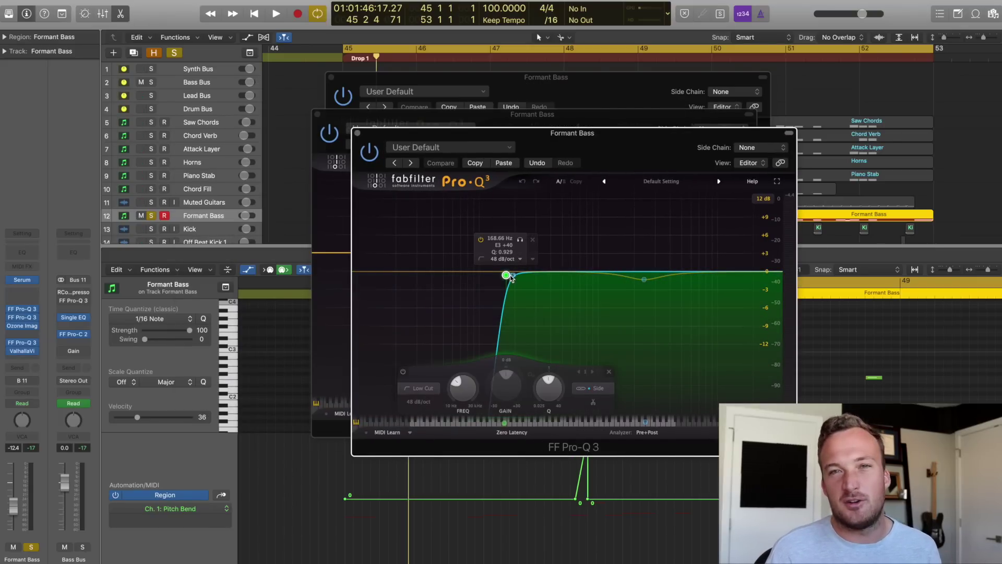
# Step: Set the ValhallaVintageVerb mix on Formant Bass to 13.2 %, play the part, and hide the plug-in windows
pyautogui.click(22, 352)
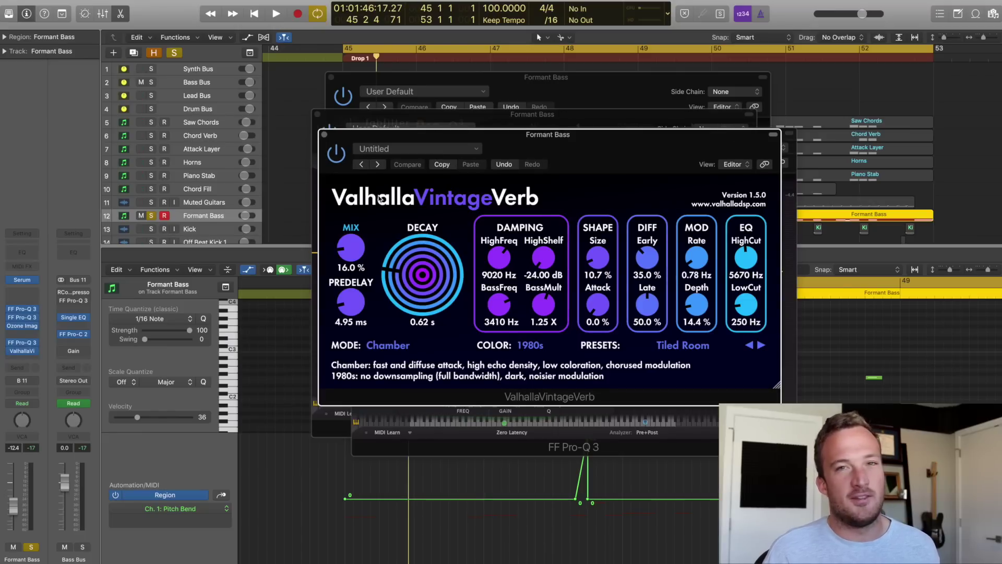
pyautogui.moveTo(351, 248)
pyautogui.mouseDown()
pyautogui.moveTo(344, 188)
pyautogui.moveTo(359, 248)
pyautogui.mouseUp()
pyautogui.press('space')
pyautogui.press('space')
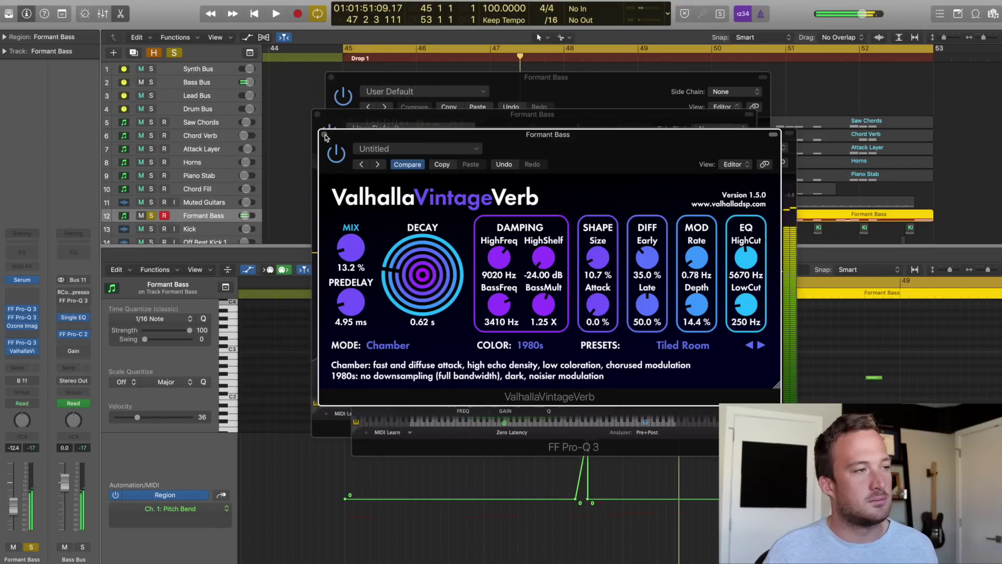
pyautogui.press('v')
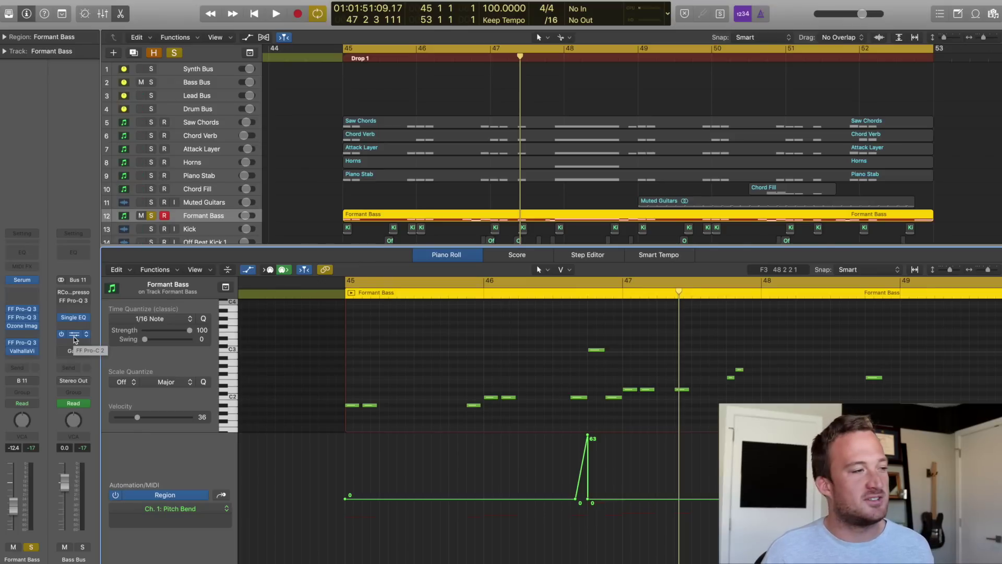
# Step: Unsolo Formant Bass and play the full mix with the Bass Bus's Pro-C 2 sidechain compressor open, closing it at the end
pyautogui.click(74, 337)
pyautogui.click(152, 215)
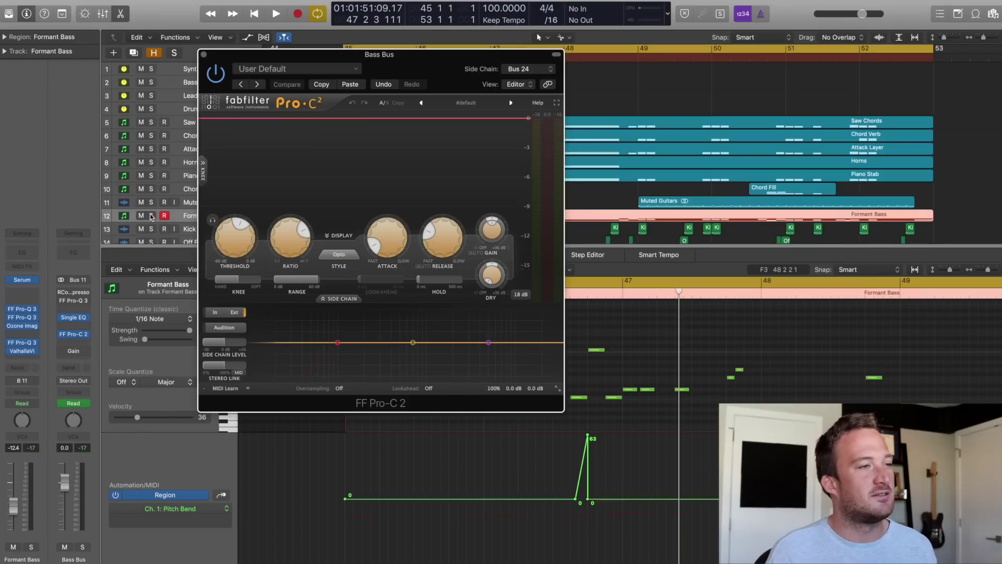
pyautogui.press('space')
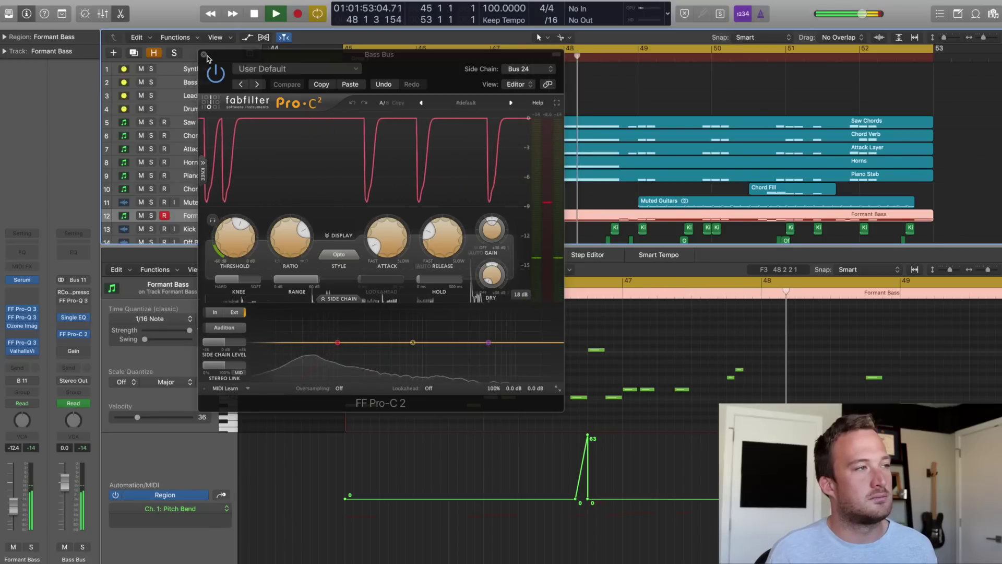
pyautogui.press('space')
pyautogui.click(204, 54)
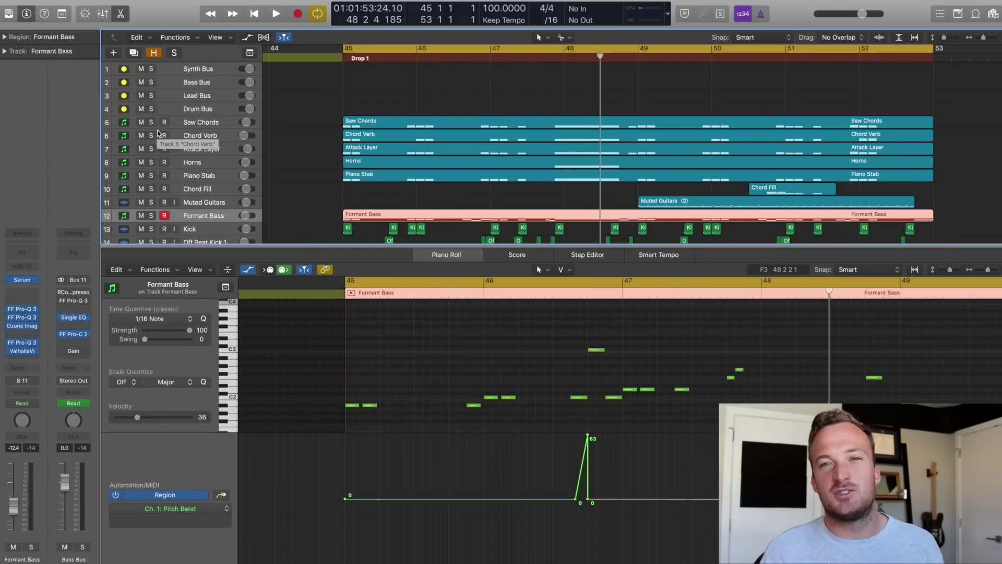
# Step: Hide the Piano Roll, solo and select the Saw Chords track, and play it from bar 45
pyautogui.press('e')
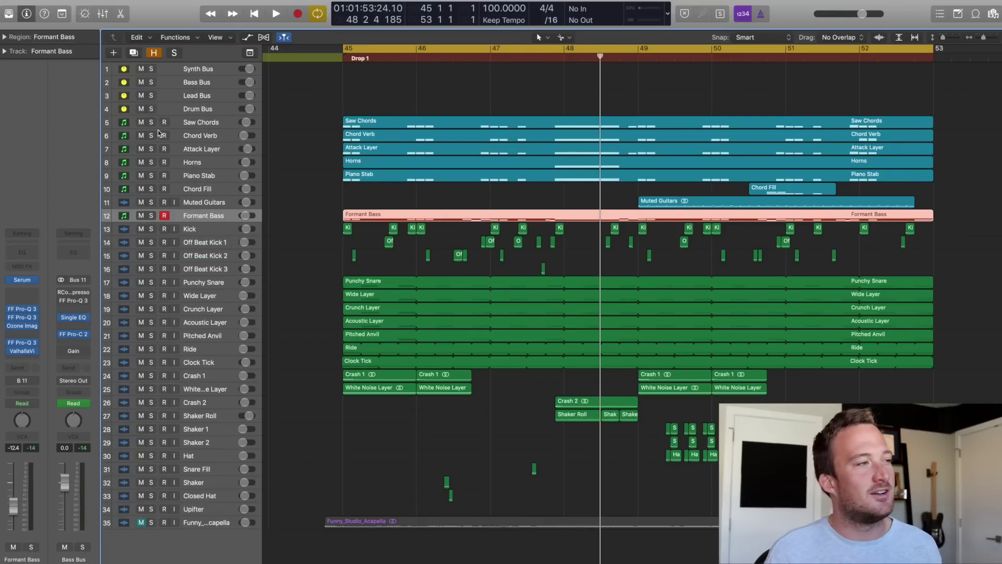
pyautogui.click(151, 123)
pyautogui.click(208, 123)
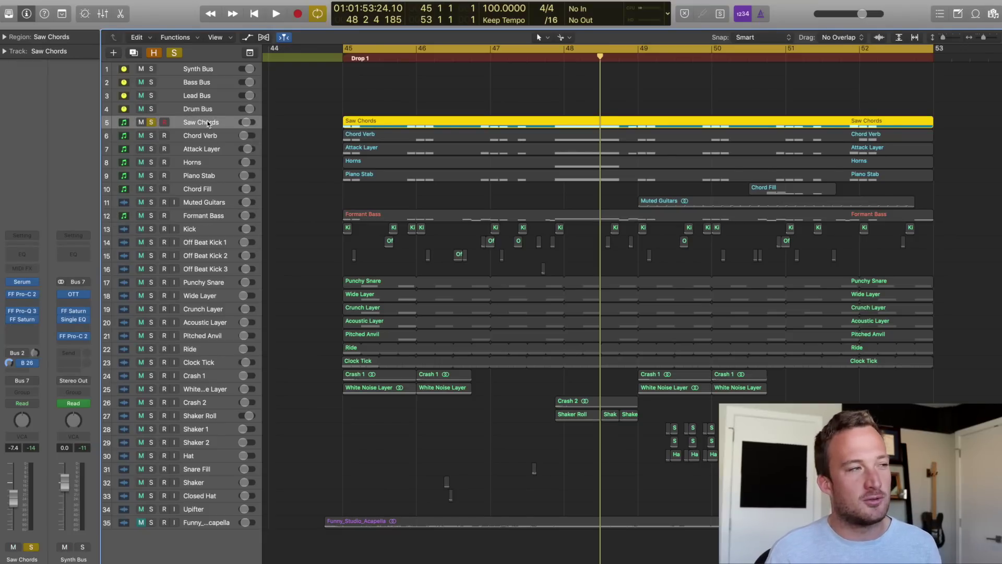
pyautogui.press('space')
pyautogui.press('space')
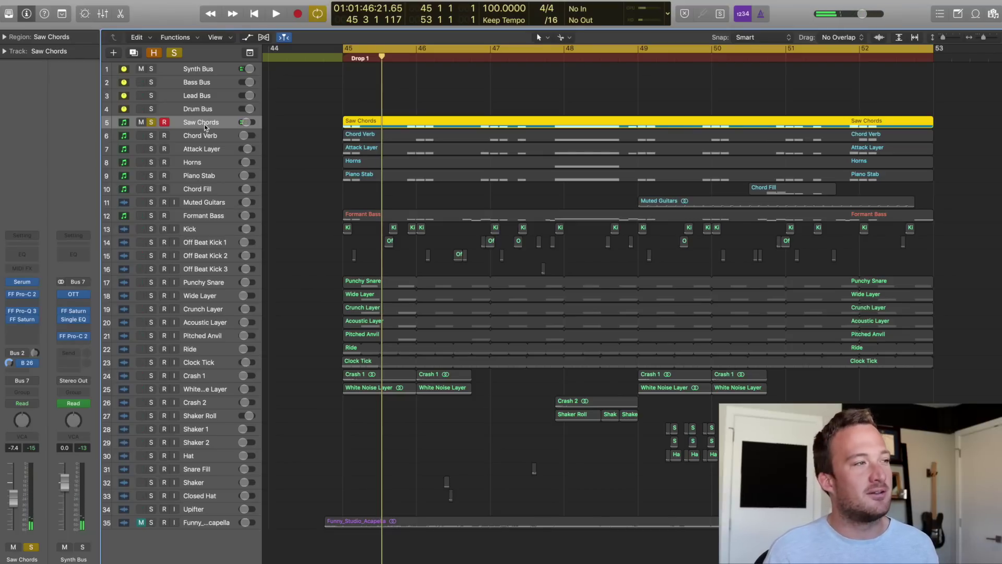
# Step: Add Chord Verb and Attack Layer to the solo one at a time, playing the chords from bar 45 after each
pyautogui.click(152, 136)
pyautogui.press('space')
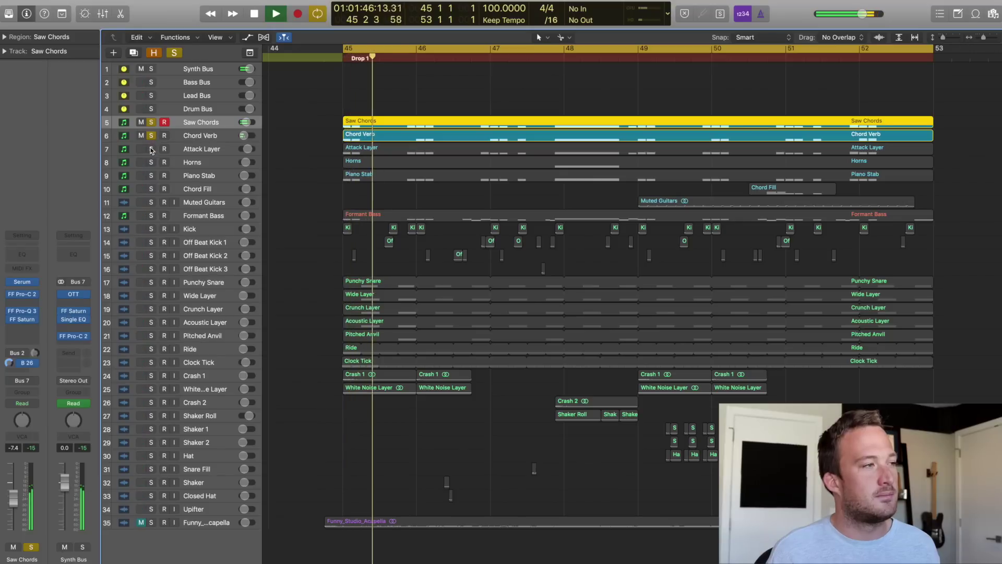
pyautogui.press('space')
pyautogui.click(152, 149)
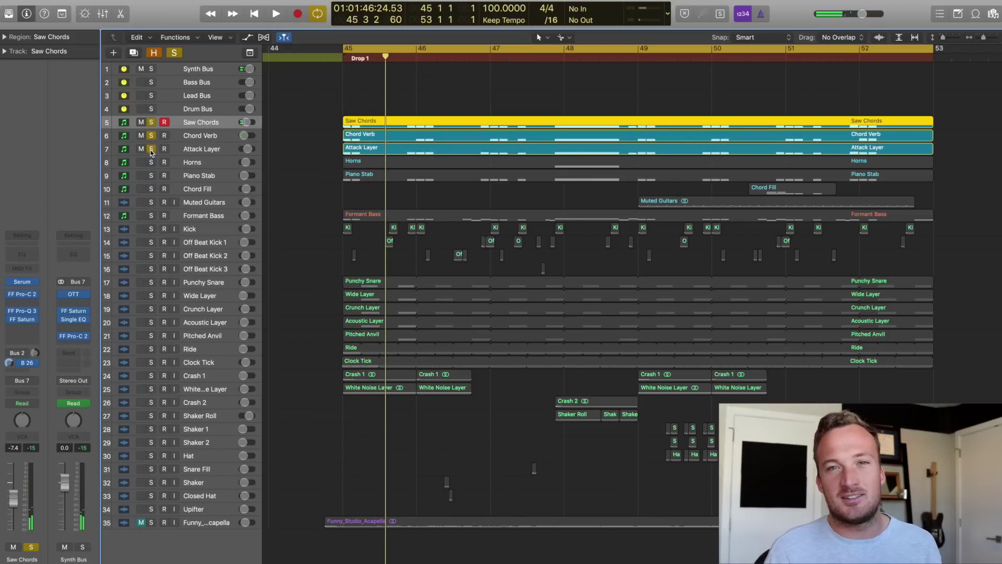
pyautogui.press('space')
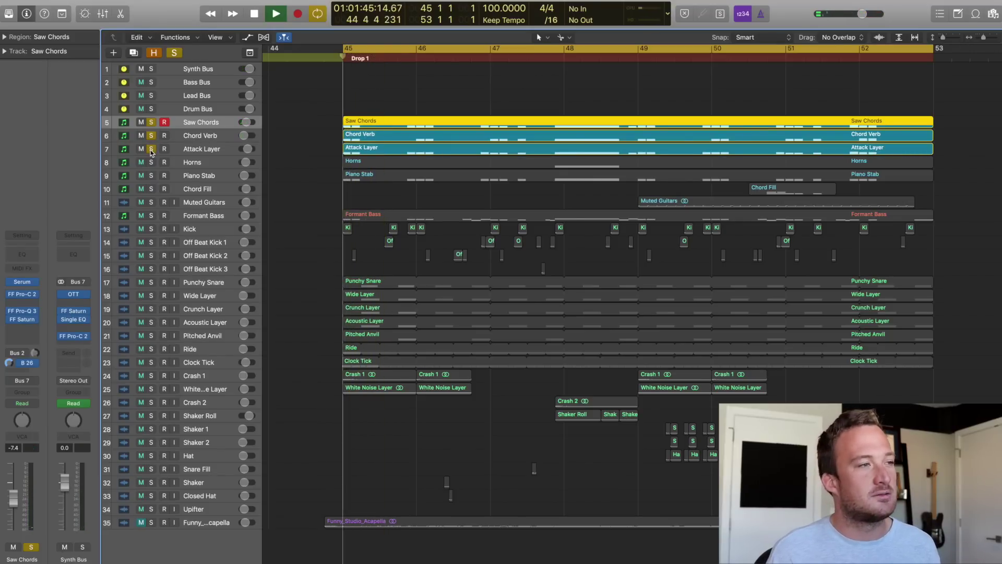
pyautogui.press('space')
# Step: Add Piano Stab to the soloed chord layers and play them from bar 45
pyautogui.click(151, 176)
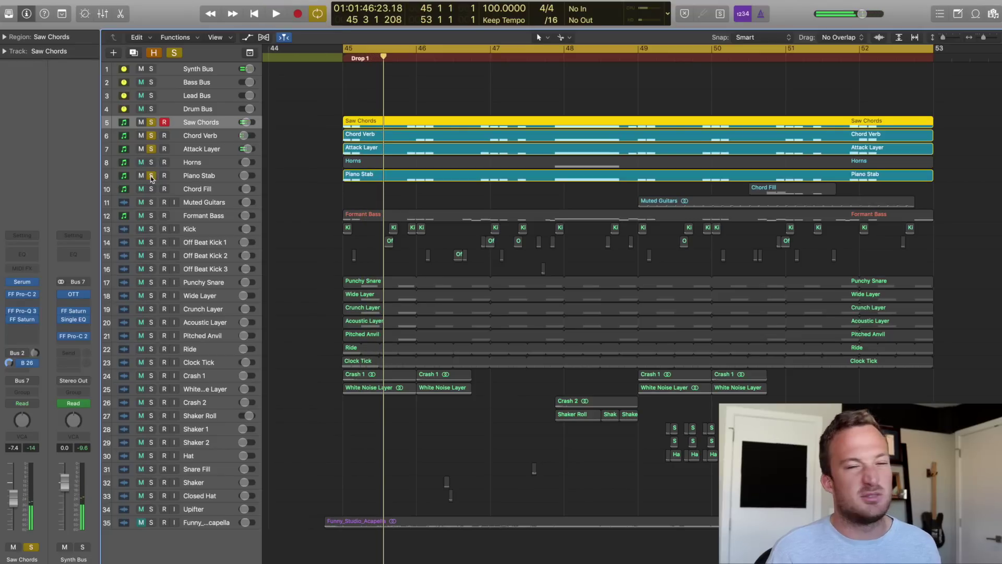
pyautogui.press('space')
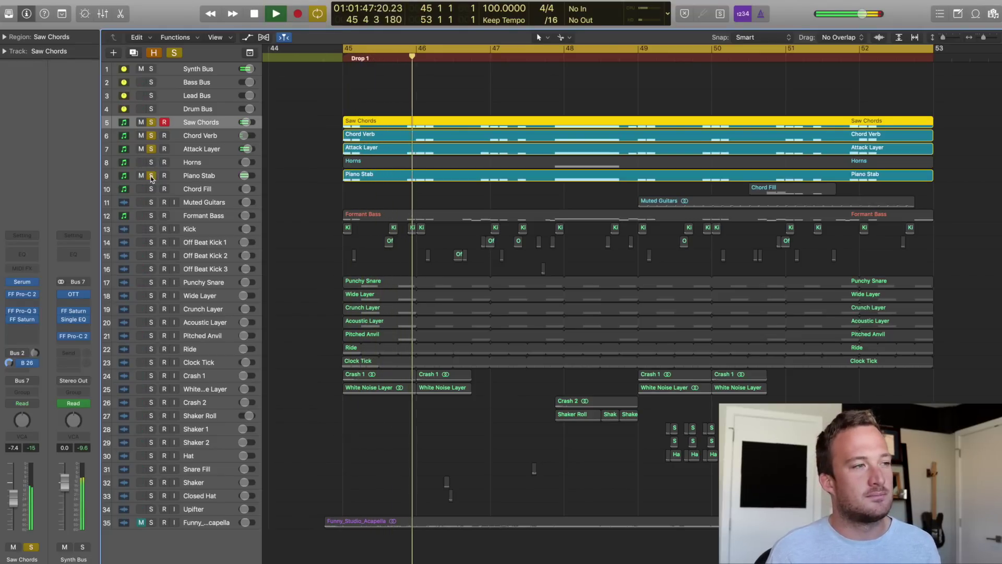
pyautogui.press('space')
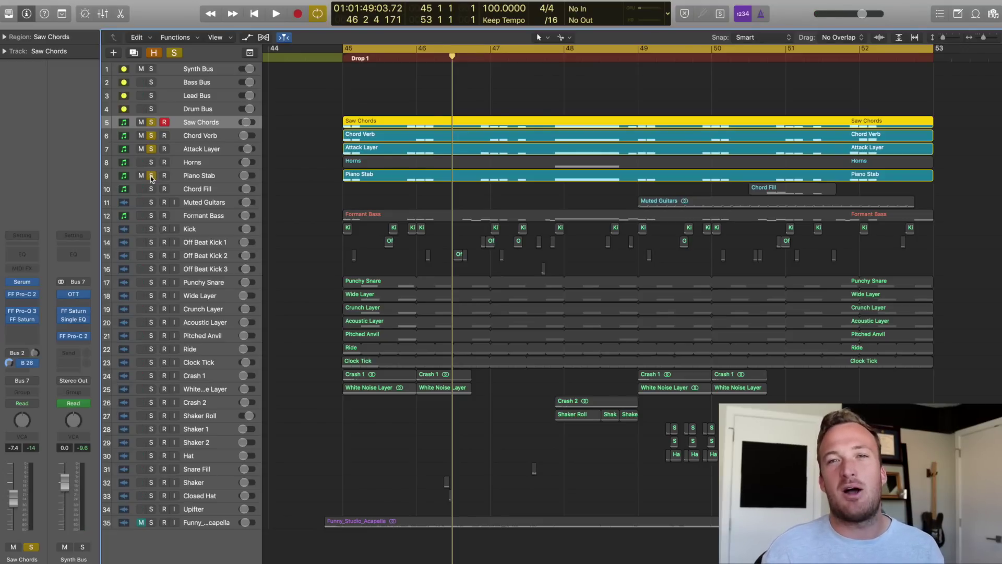
pyautogui.press('space')
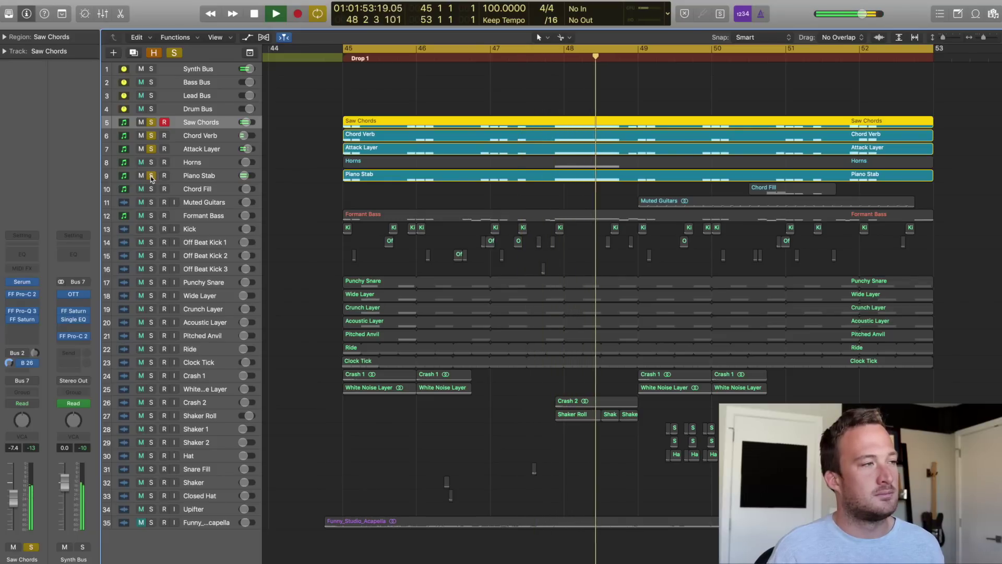
pyautogui.press('space')
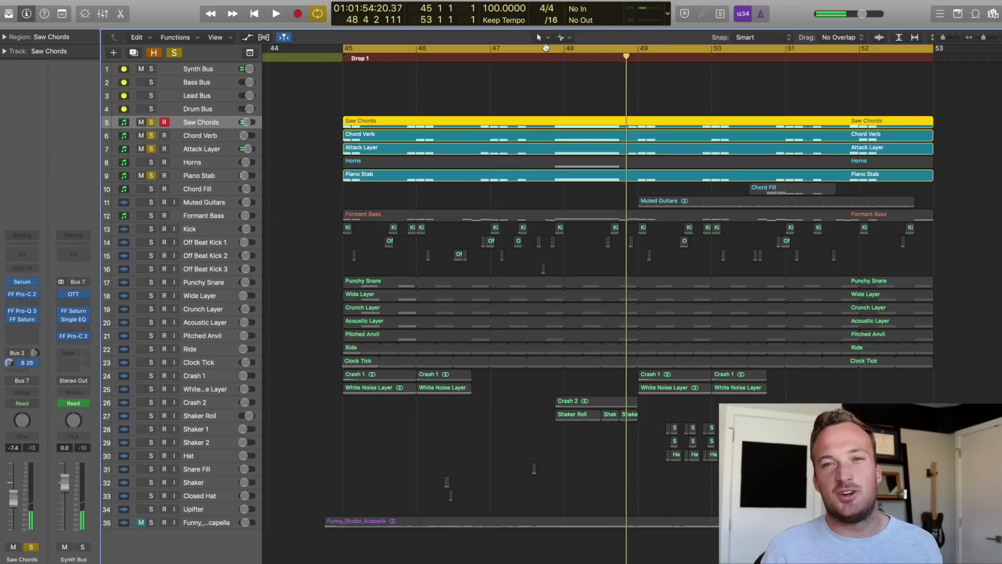
# Step: Set the cycle range from 47 4 1 1 to 52 2 4 1, solo only the Horns track, and play it
pyautogui.moveTo(546, 47); pyautogui.dragTo(892, 48)
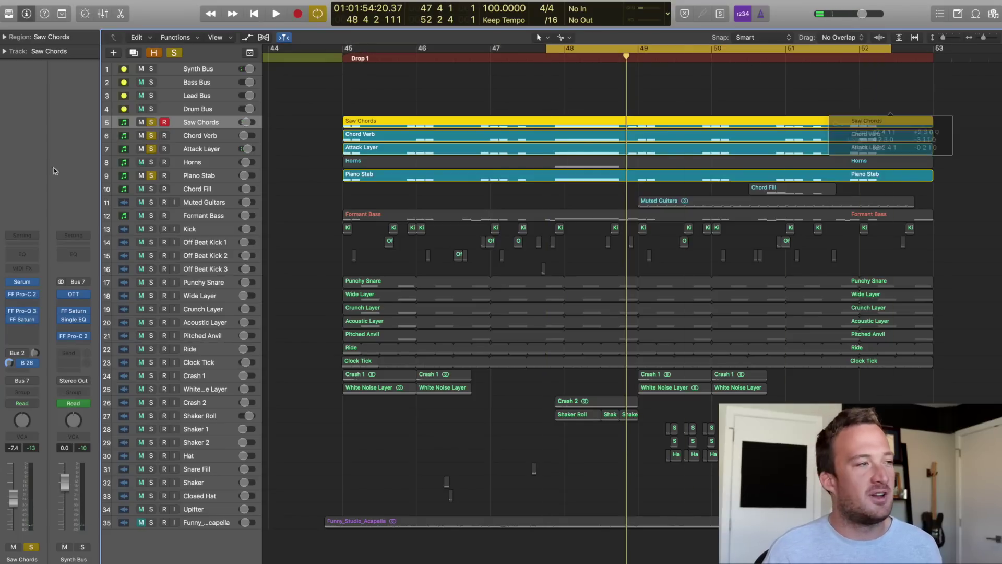
pyautogui.click(151, 162)
pyautogui.keyDown('alt'); pyautogui.click(151, 163); pyautogui.keyUp('alt')
pyautogui.click(151, 162)
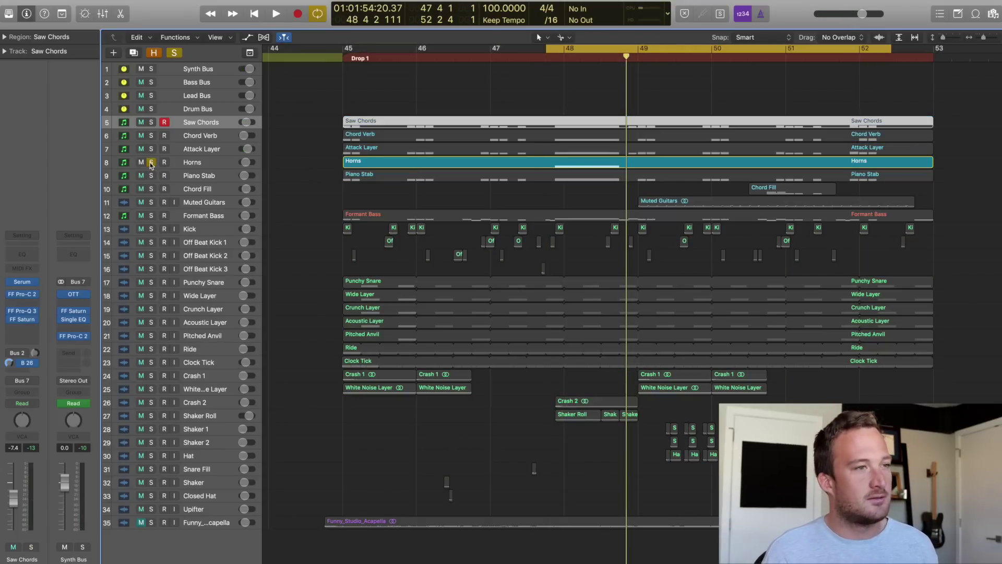
pyautogui.press('space')
pyautogui.press('space')
# Step: Add Piano Stab, Attack Layer, Chord Verb and Saw Chords to the Horns solo and play the combined layers
pyautogui.moveTo(151, 176); pyautogui.dragTo(154, 122)
pyautogui.press('space')
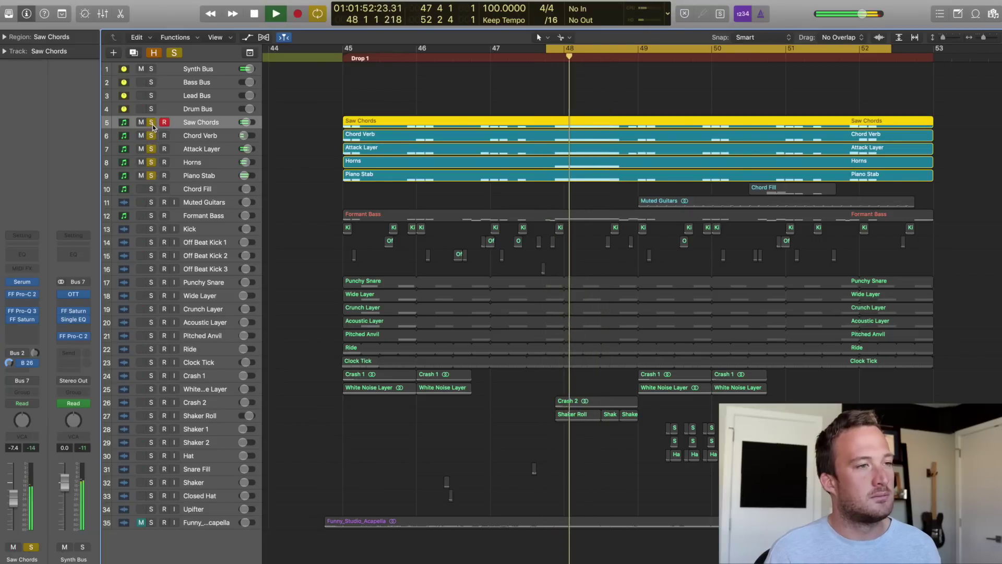
pyautogui.press('space')
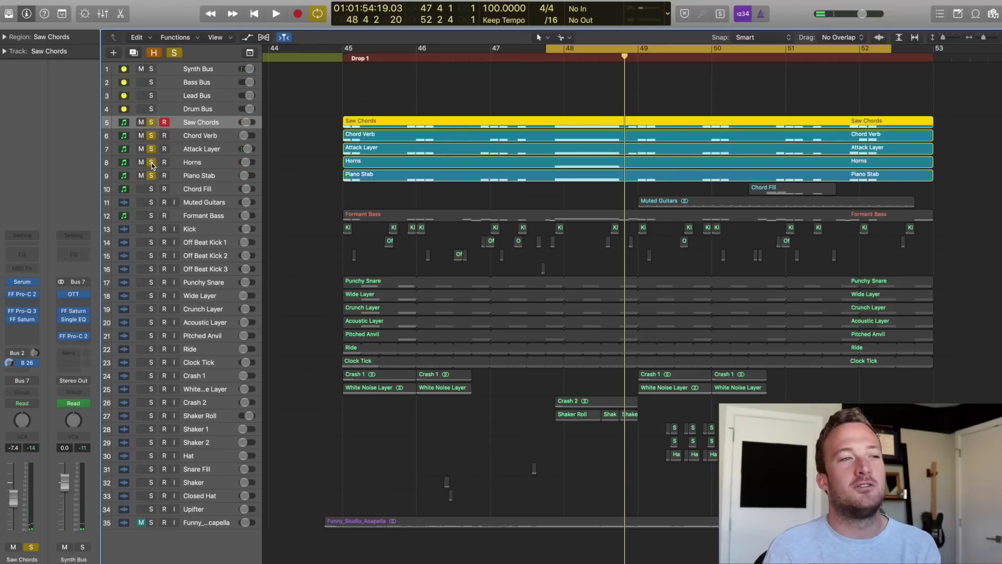
# Step: Set the cycle range to run from bar 45 to bar 53 and solo only the Saw Chords track
pyautogui.click(645, 106)
pyautogui.keyDown('alt'); pyautogui.click(151, 122); pyautogui.keyUp('alt')
pyautogui.click(151, 123)
# Step: Open the Saw Chords region in the Piano Roll and play its notes from bar 45
pyautogui.click(24, 282)
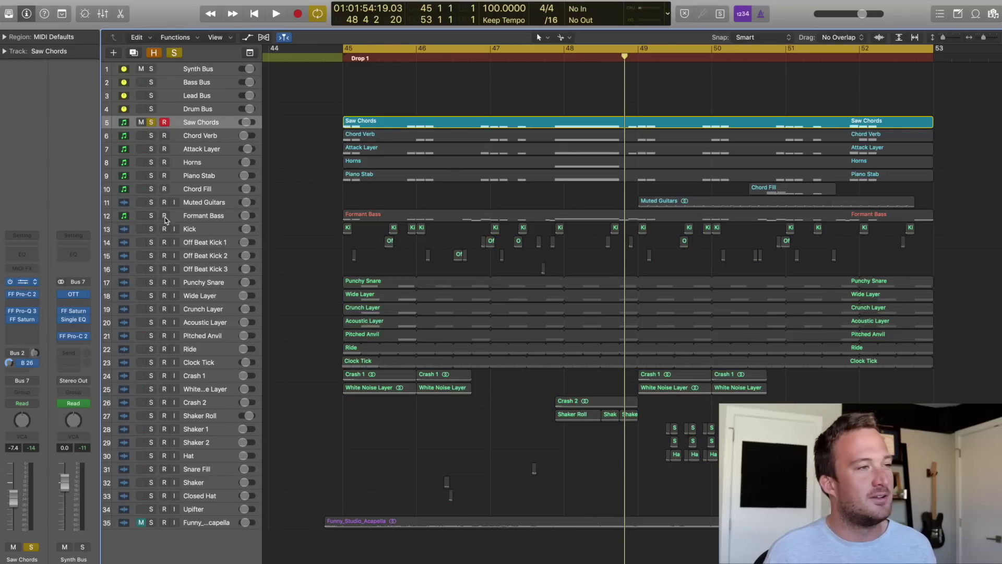
pyautogui.moveTo(532, 59); pyautogui.dragTo(168, 36)
pyautogui.click(560, 123)
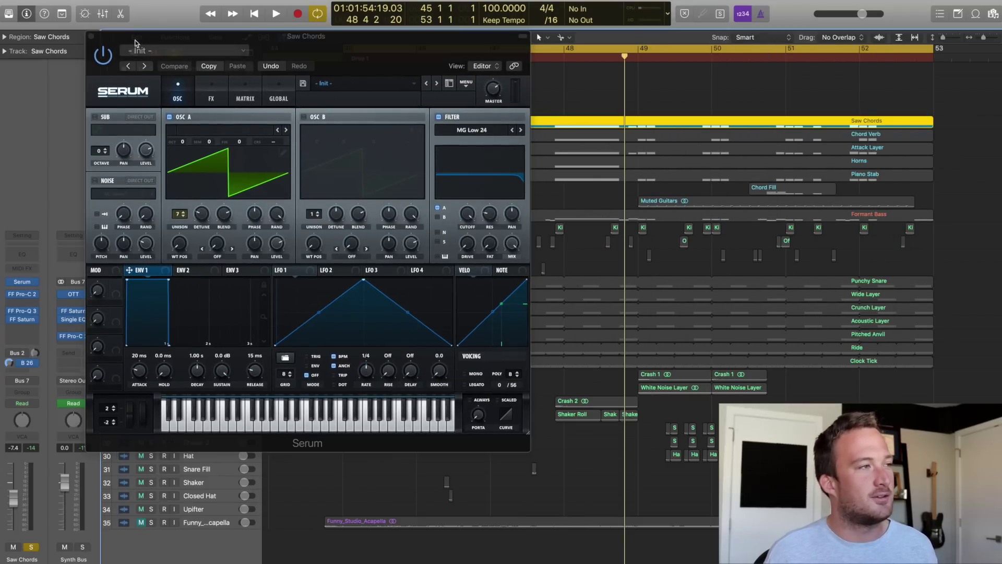
pyautogui.press('p')
pyautogui.click(91, 36)
pyautogui.press('space')
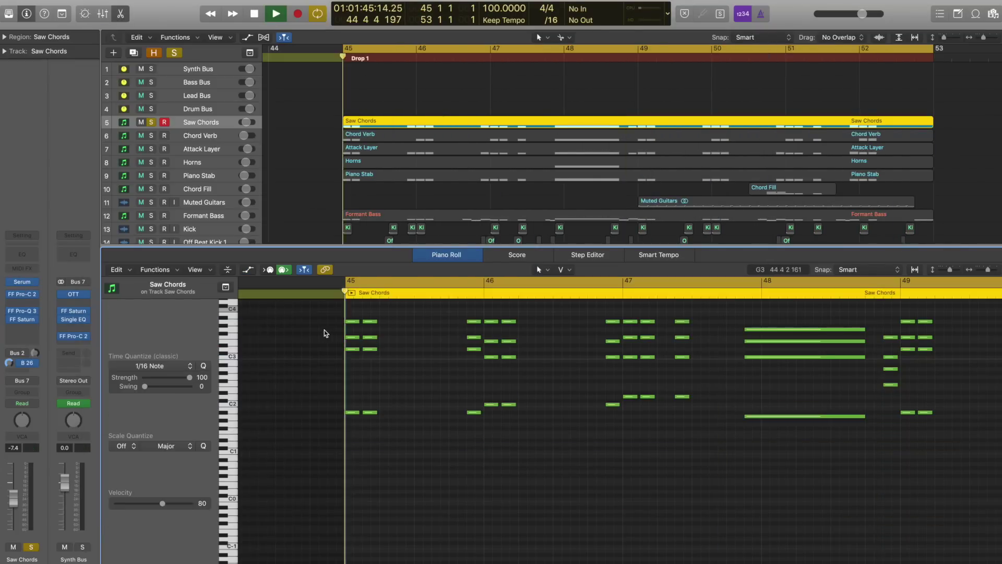
pyautogui.hscroll(3, 320, 330)
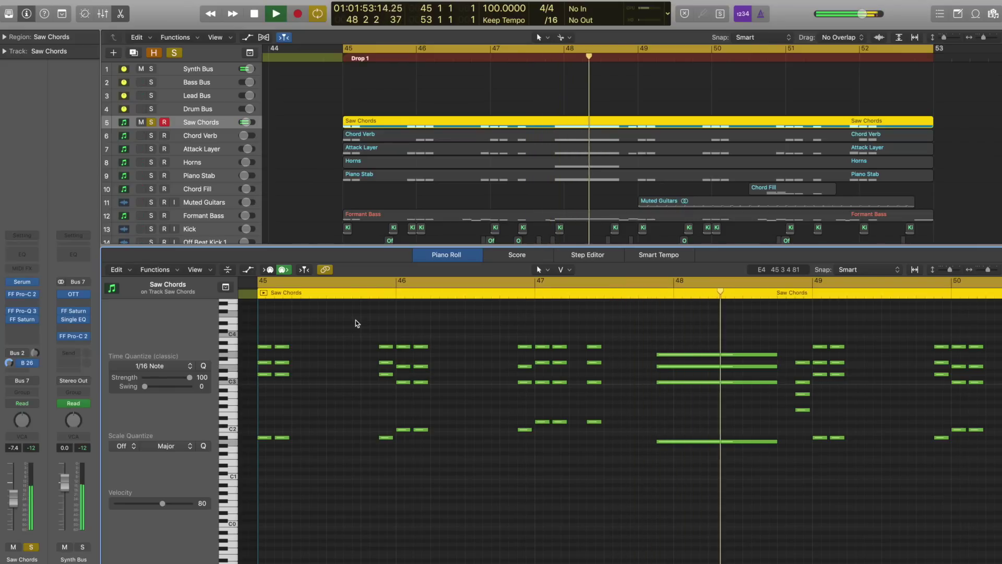
pyautogui.hscroll(-1, 354, 325)
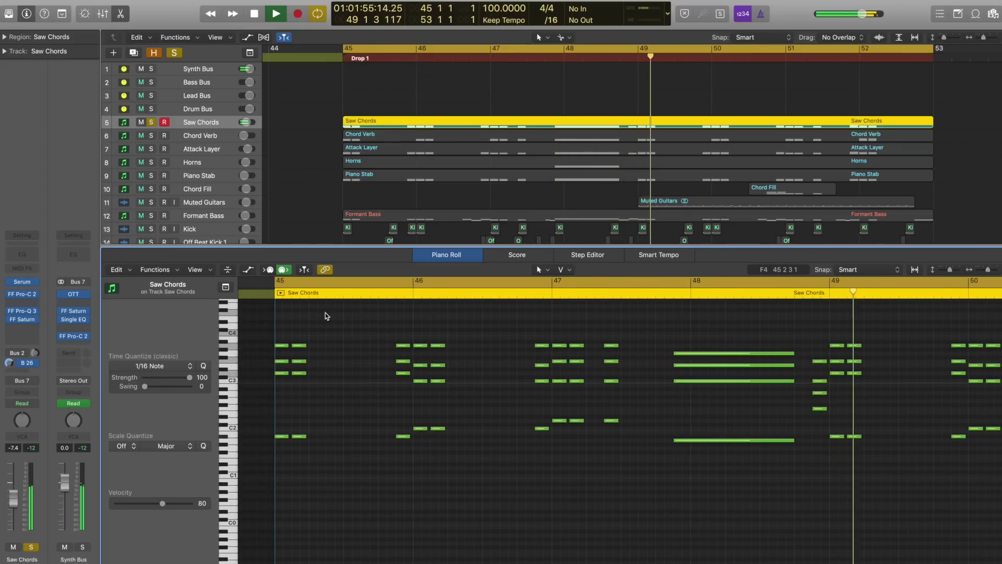
pyautogui.press('space')
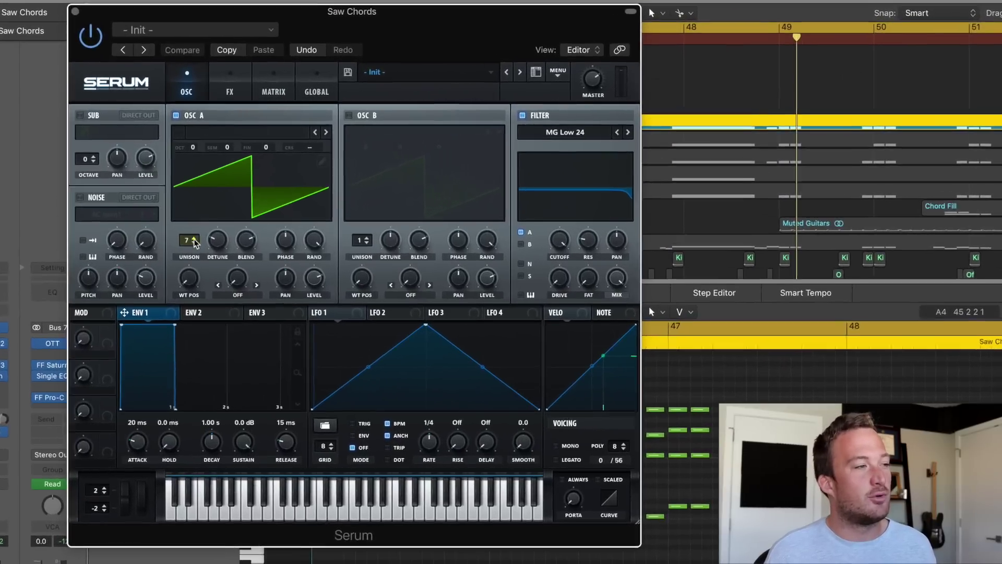
# Step: Examine the Saw Chords Serum patch: oscillator A unison and detune, the global unison mode, the envelope attack and the effects
pyautogui.moveTo(201, 218)
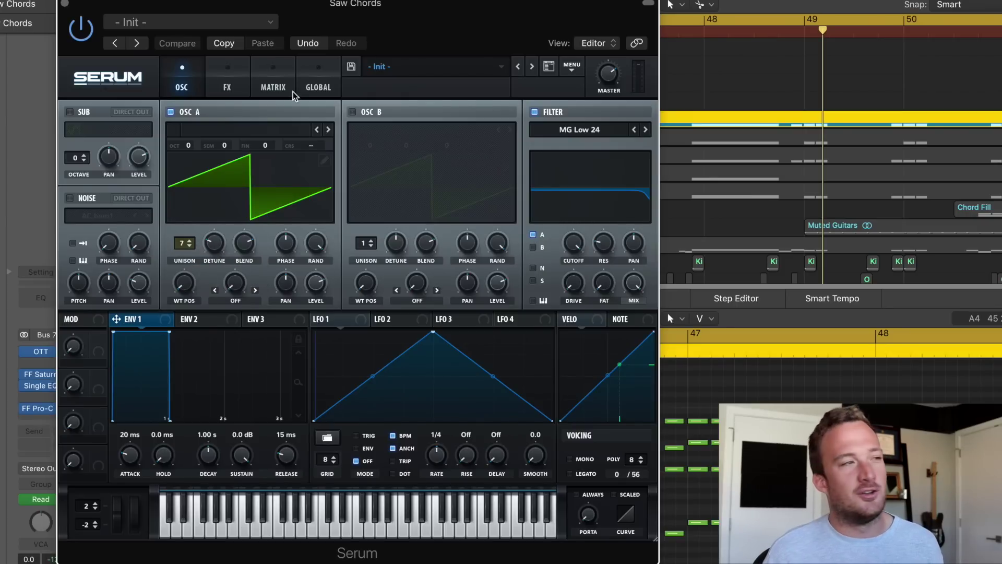
pyautogui.click(317, 87)
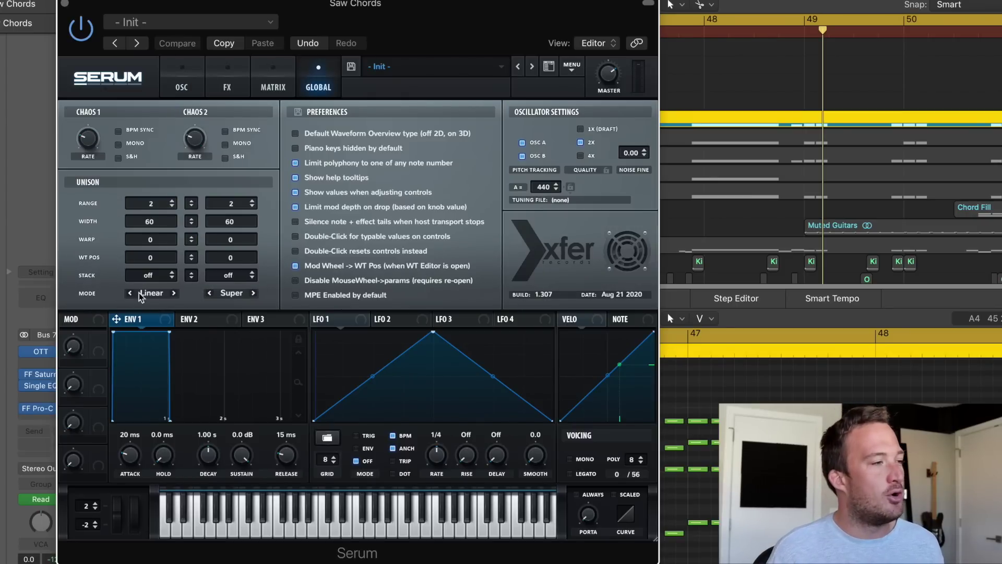
pyautogui.click(189, 88)
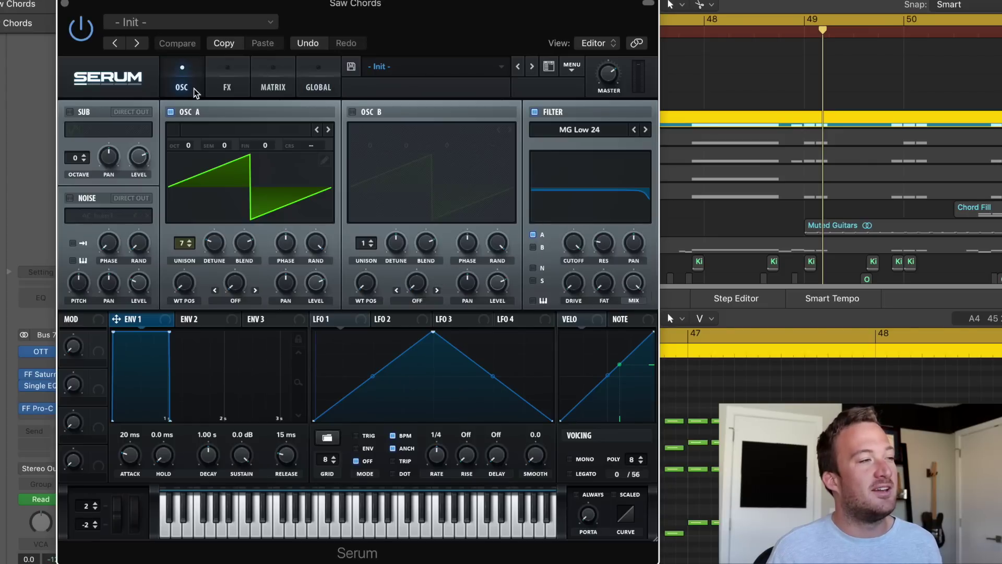
pyautogui.click(214, 243)
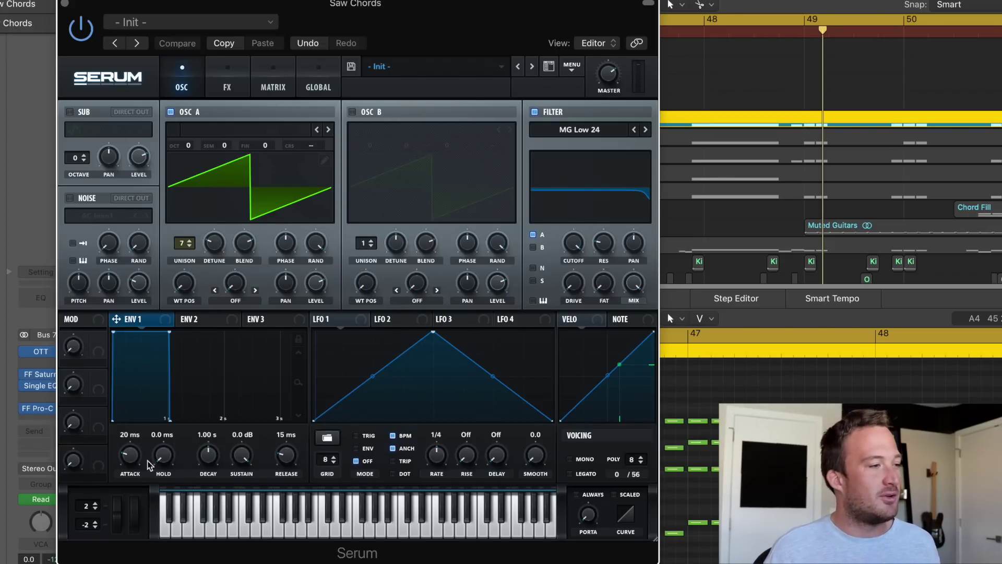
pyautogui.moveTo(131, 460)
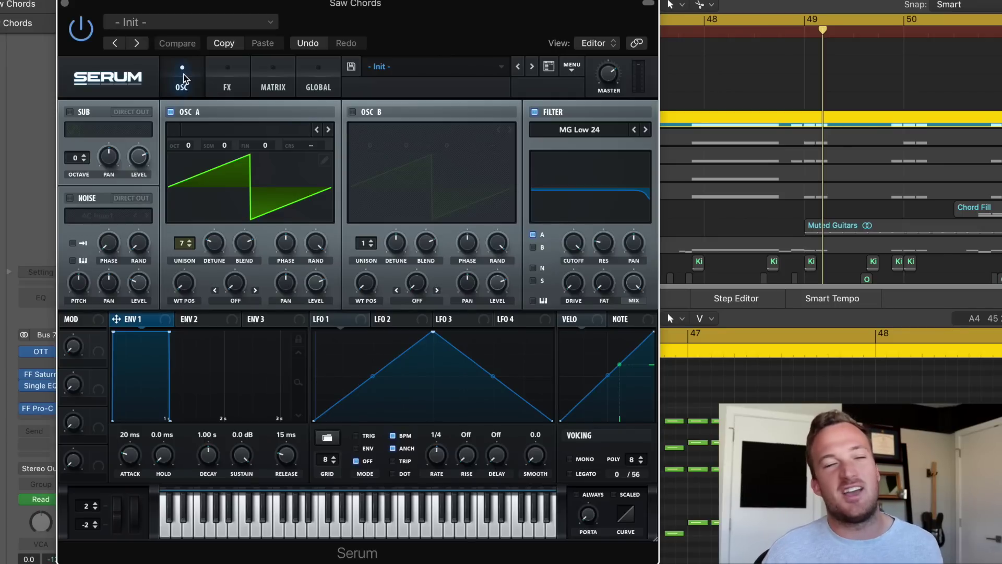
pyautogui.click(227, 81)
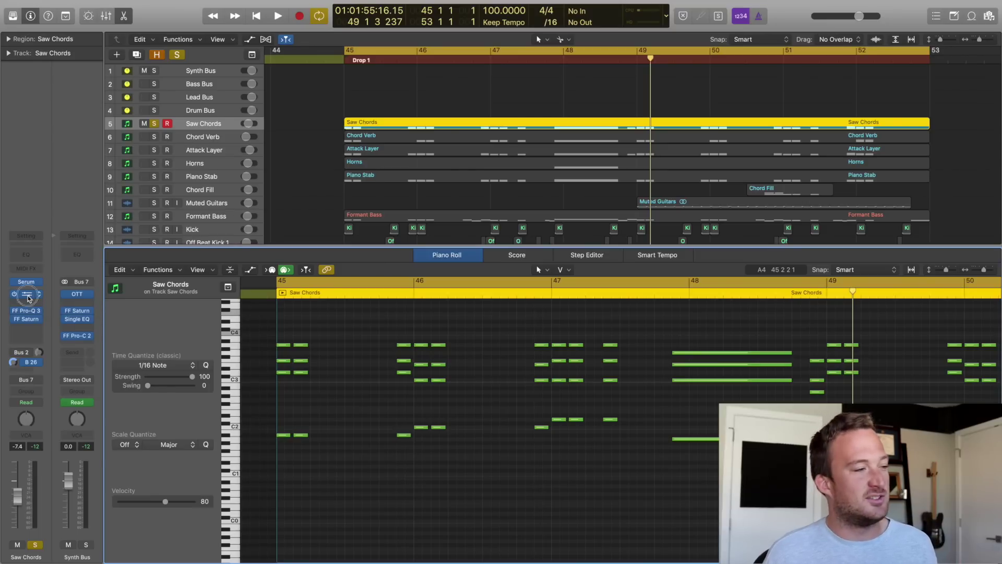
# Step: Open FF Pro-C 2 on Saw Chords and play the chords to observe its compression
pyautogui.click(27, 295)
pyautogui.press('space')
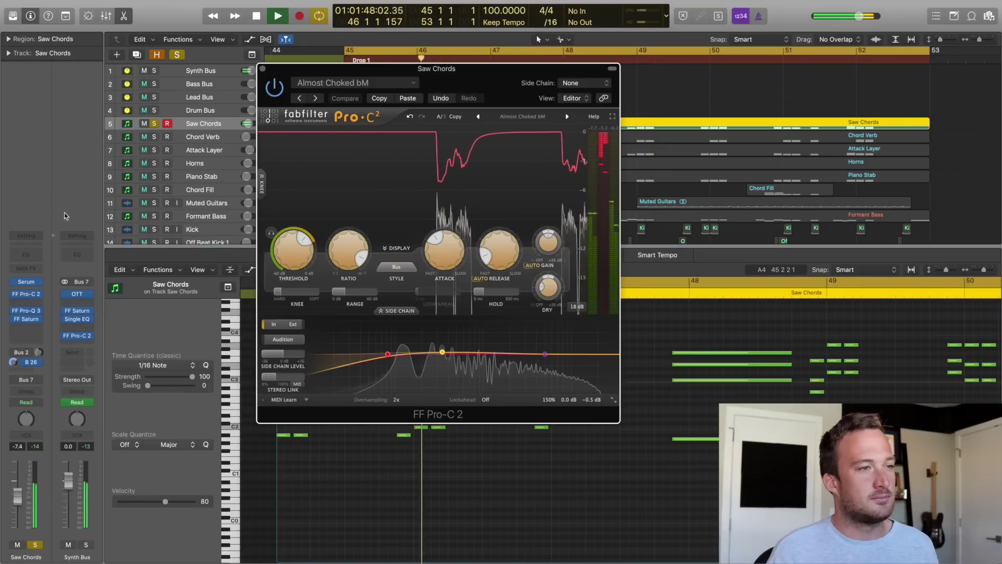
pyautogui.press('space')
# Step: Open FF Pro-Q 3 on Saw Chords and compare the chords with the EQ bypassed and active
pyautogui.click(27, 310)
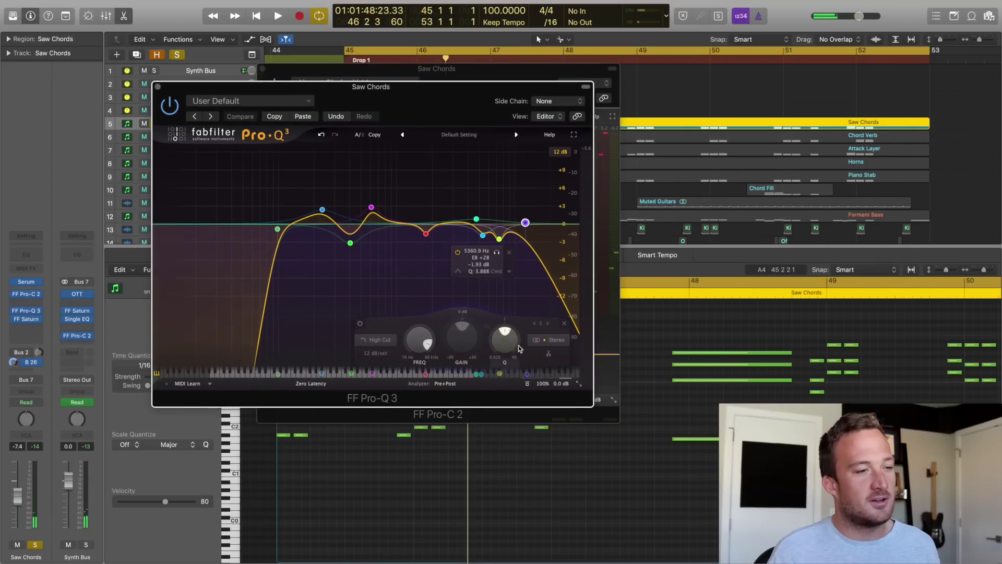
pyautogui.click(527, 383)
pyautogui.press('space')
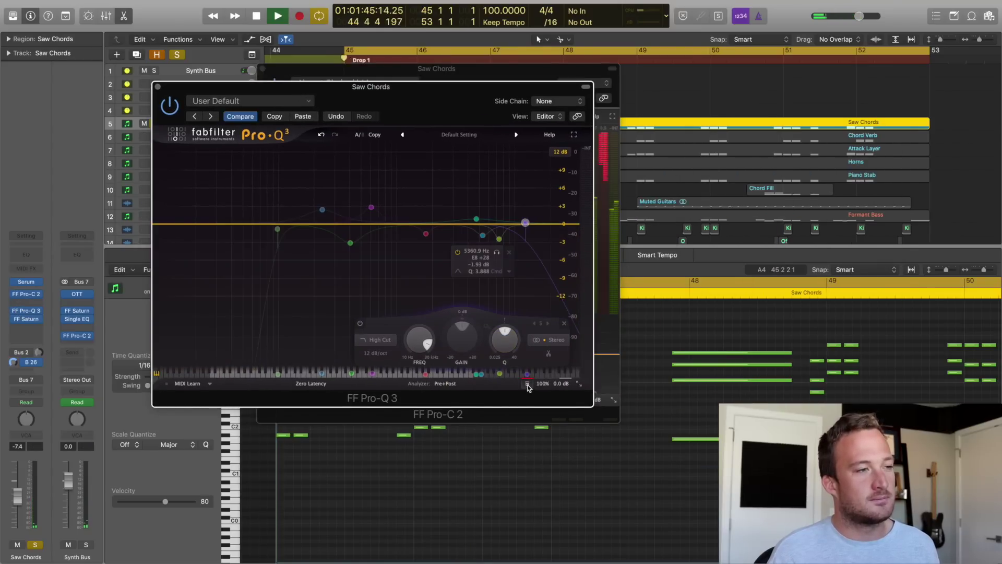
pyautogui.click(528, 384)
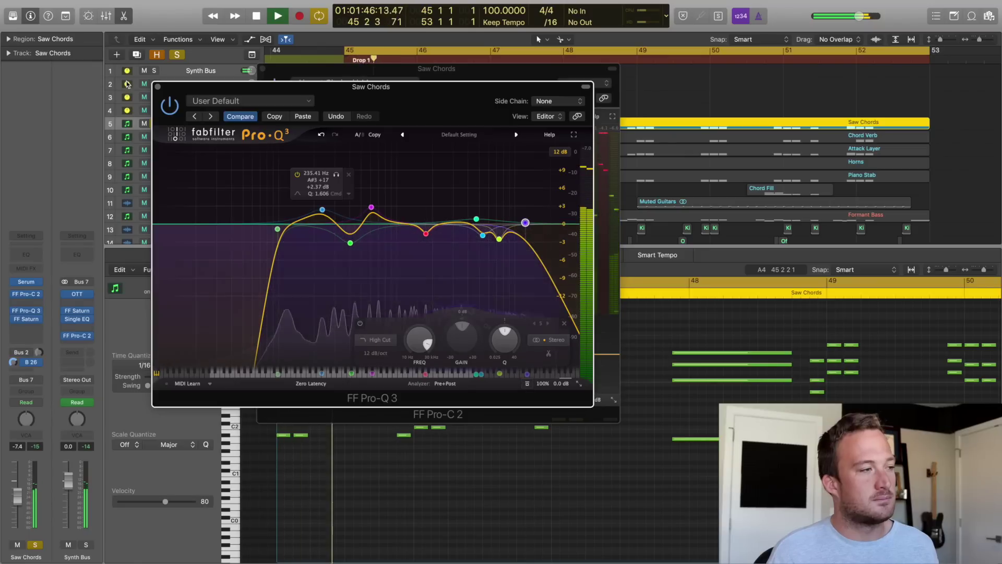
pyautogui.press('space')
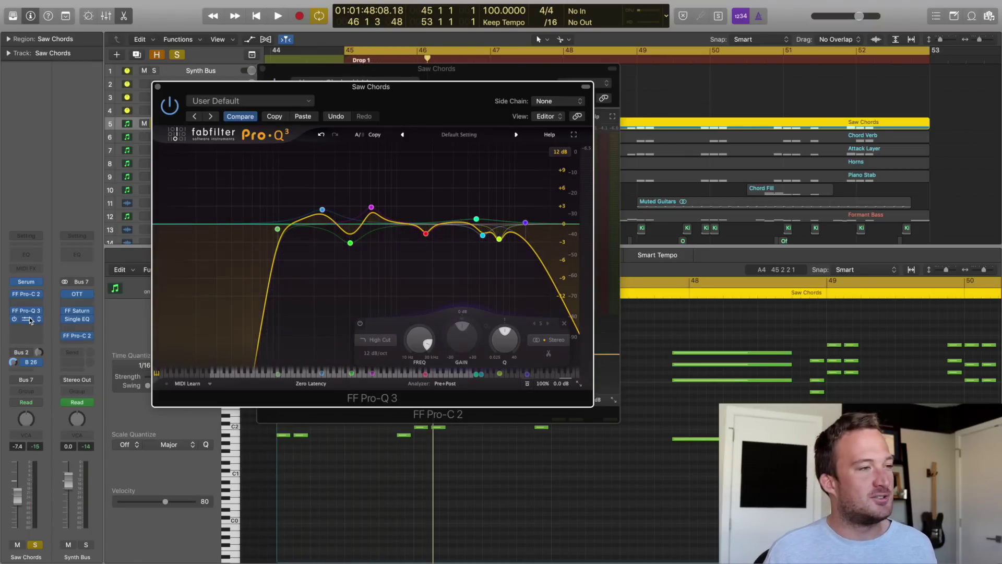
# Step: Open FF Saturn on Saw Chords, play the chords through it, and close all plug-in windows
pyautogui.click(31, 319)
pyautogui.press('space')
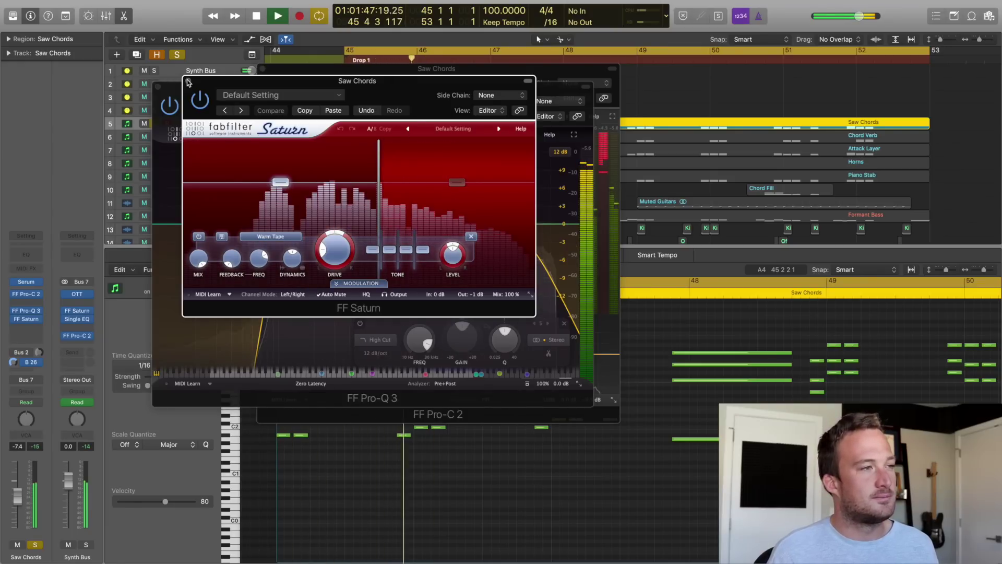
pyautogui.press('space')
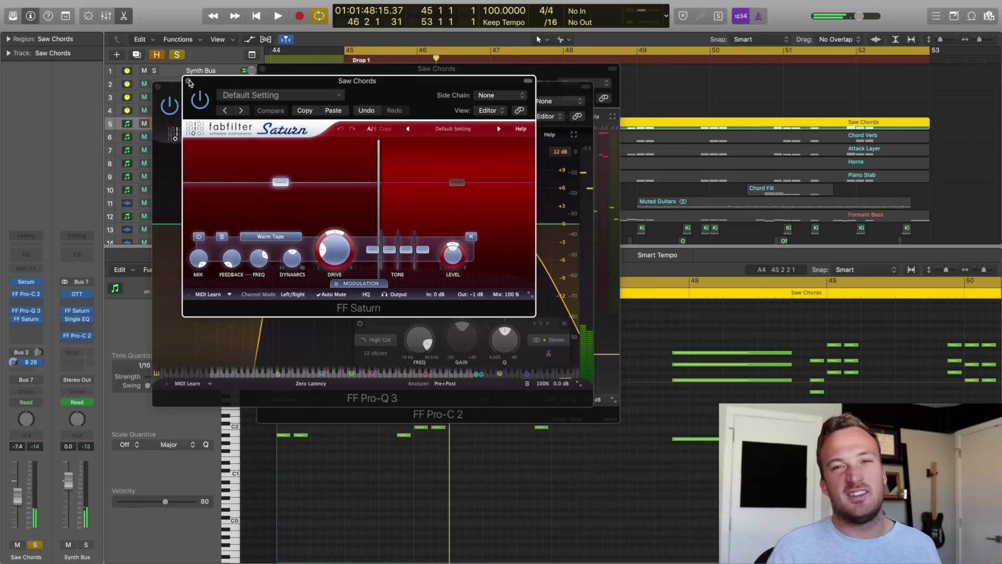
pyautogui.keyDown('alt'); pyautogui.click(189, 81); pyautogui.keyUp('alt')
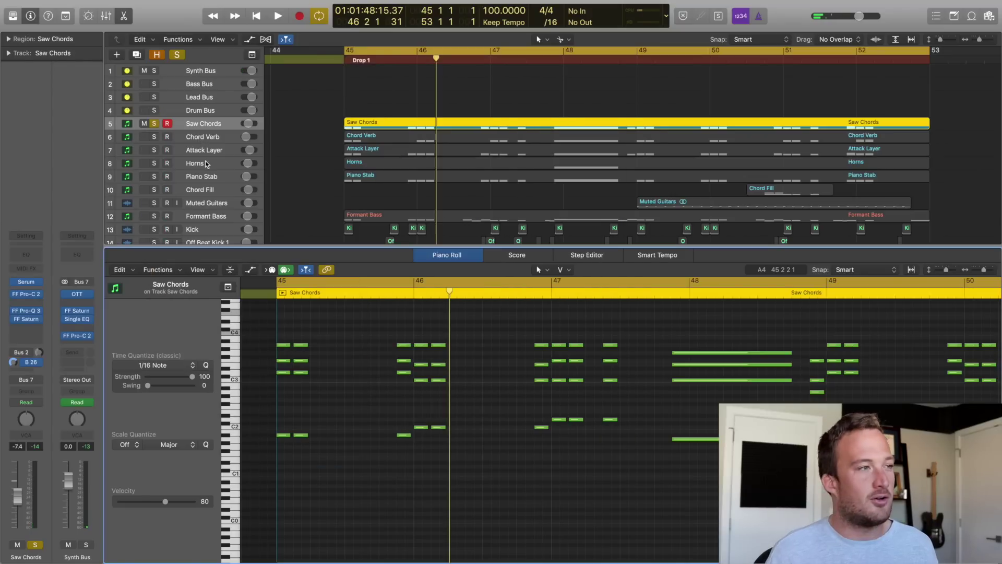
# Step: Add Chord Verb, Attack Layer, Horns and Piano Stab to the Saw Chords solo and play the layers together
pyautogui.moveTo(157, 137); pyautogui.dragTo(155, 176)
pyautogui.press('space')
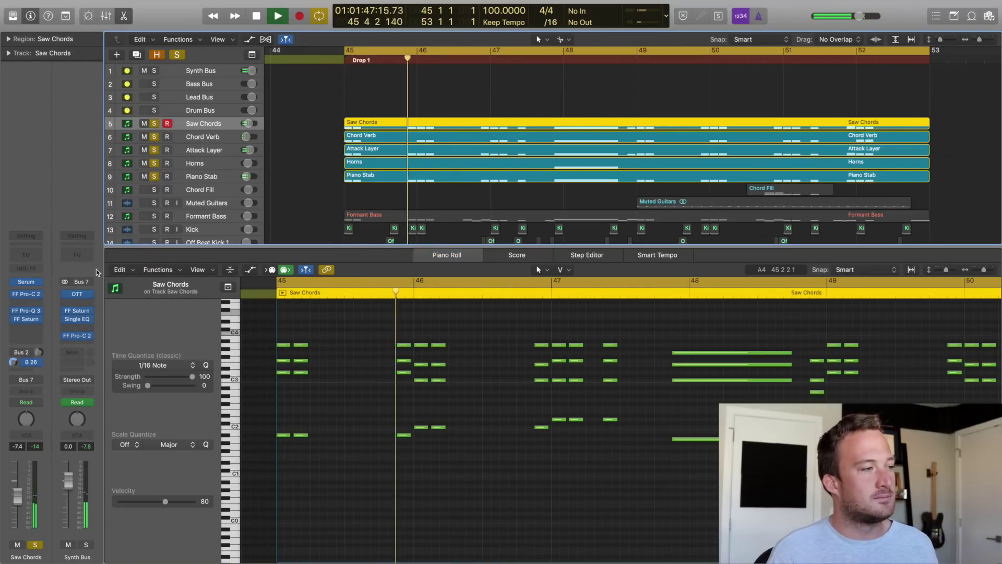
pyautogui.press('space')
# Step: Bypass all Synth Bus effects, play the chord layers without them, and switch the effects back on
pyautogui.moveTo(65, 294); pyautogui.dragTo(65, 340)
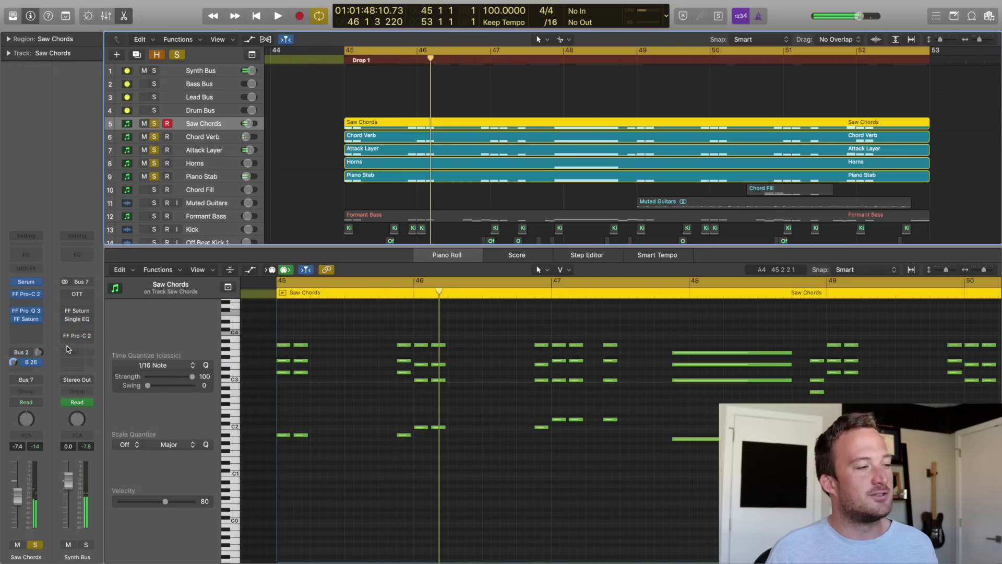
pyautogui.moveTo(65, 294); pyautogui.dragTo(66, 336)
pyautogui.press('space')
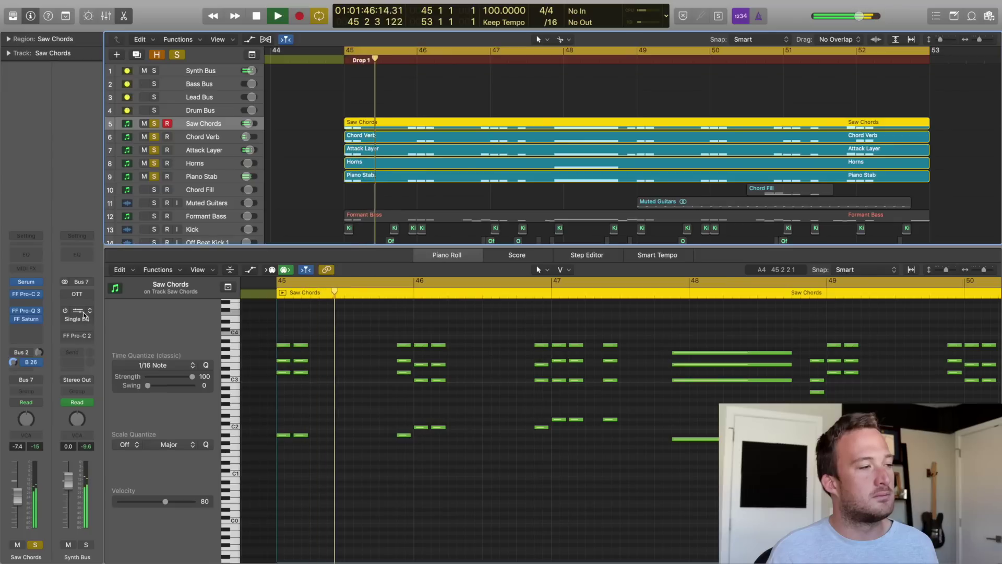
pyautogui.press('space')
# Step: Examine the OTT settings and the FF Saturn band levels on the Synth Bus
pyautogui.click(77, 294)
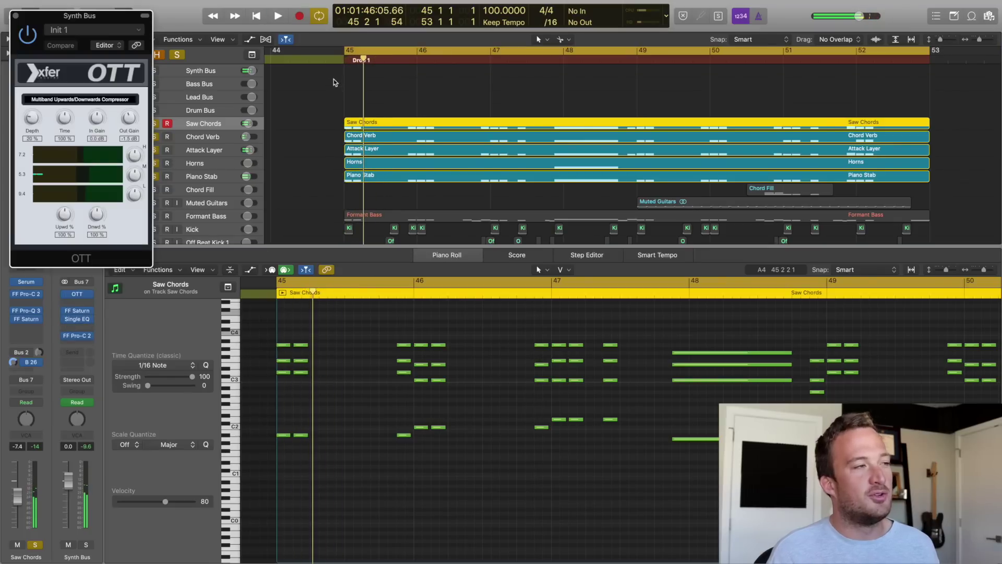
pyautogui.moveTo(101, 25); pyautogui.dragTo(462, 162)
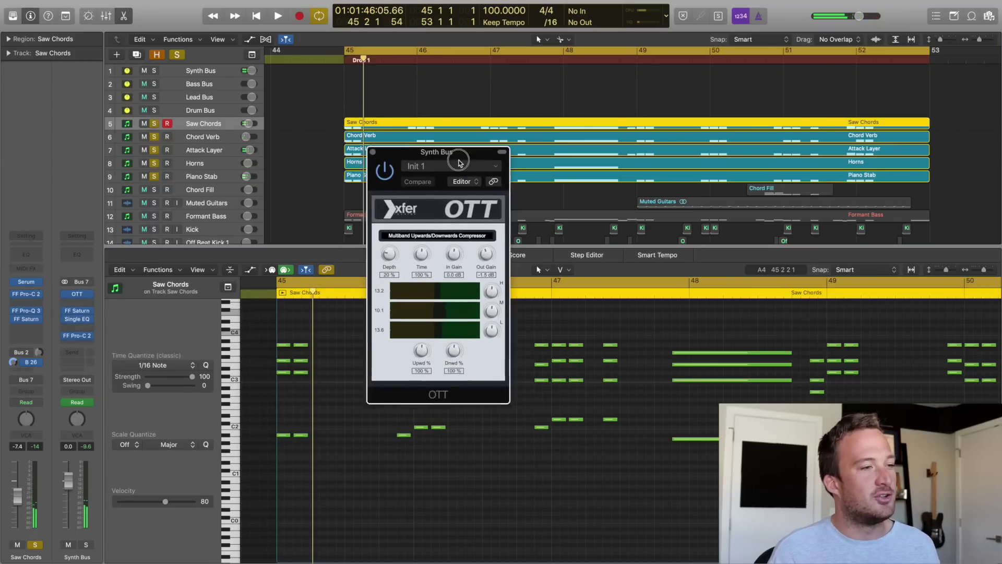
pyautogui.click(77, 310)
pyautogui.moveTo(242, 40); pyautogui.dragTo(484, 162)
pyautogui.moveTo(583, 250)
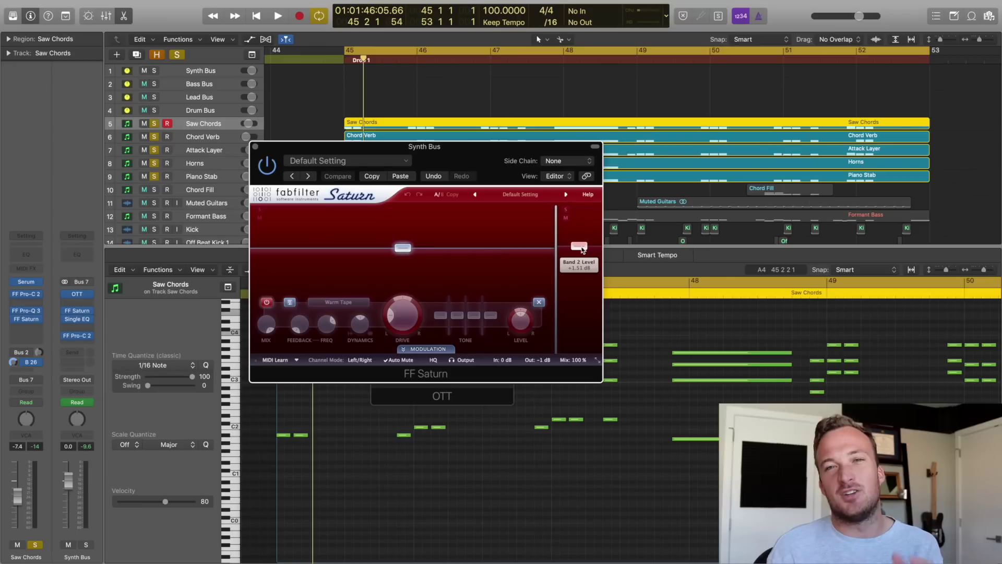
# Step: Open the Synth Bus FF Pro-C 2 and play all tracks unsoloed to observe its side-chain compression from Bus 24
pyautogui.click(76, 336)
pyautogui.moveTo(647, 121); pyautogui.dragTo(344, 85)
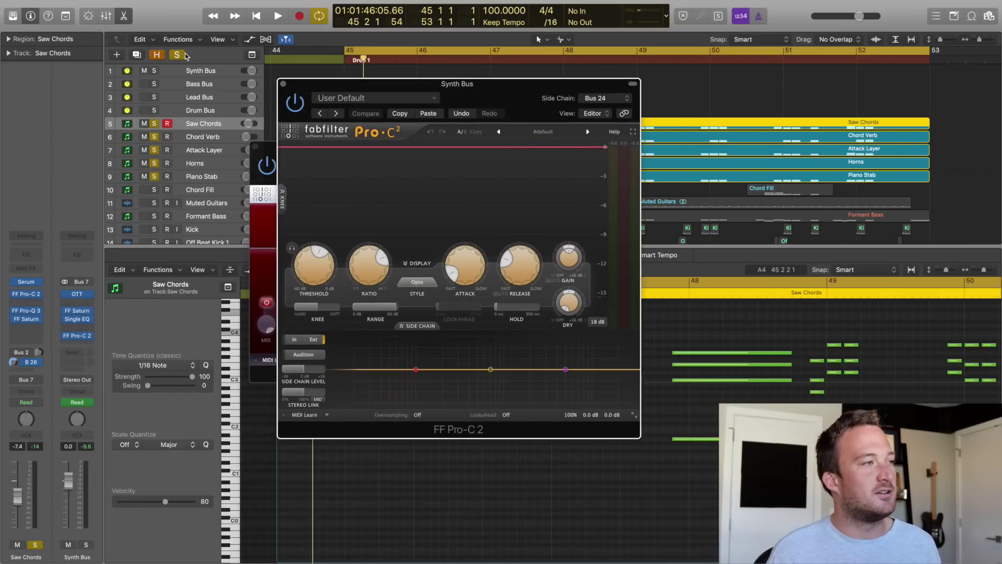
pyautogui.press('space')
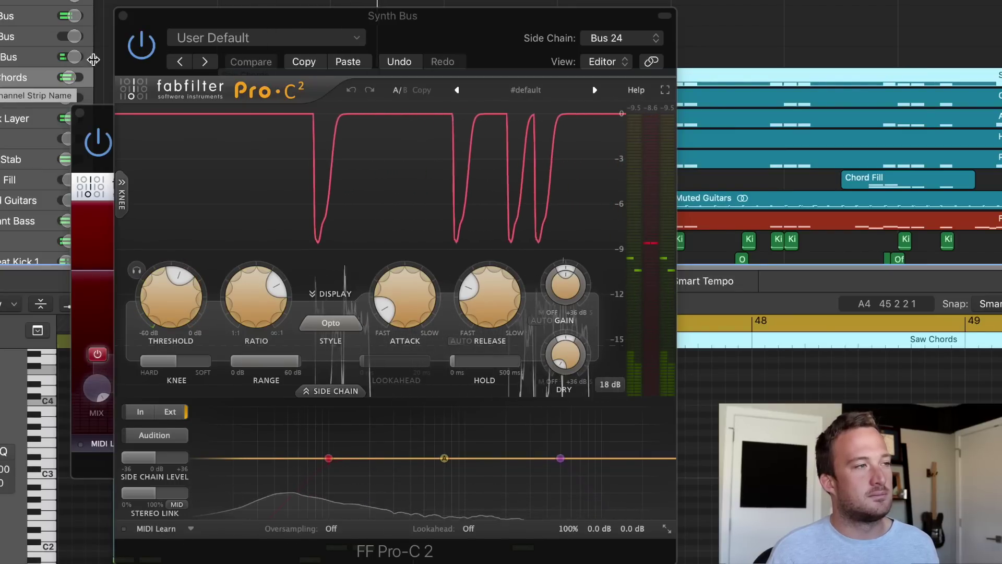
pyautogui.click(123, 16)
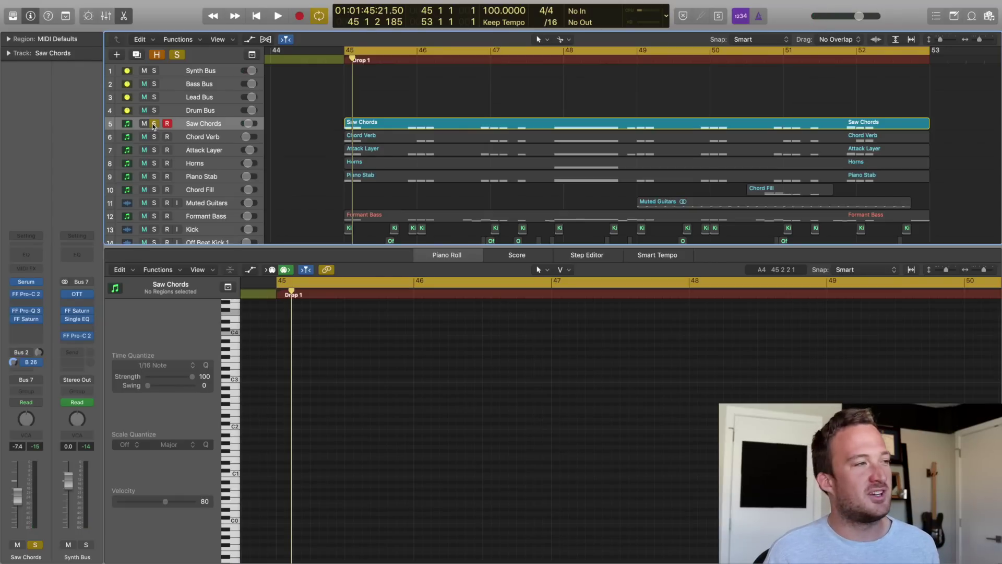
# Step: Solo only the Chord Verb track and select it to show its notes and effects chain
pyautogui.click(154, 124)
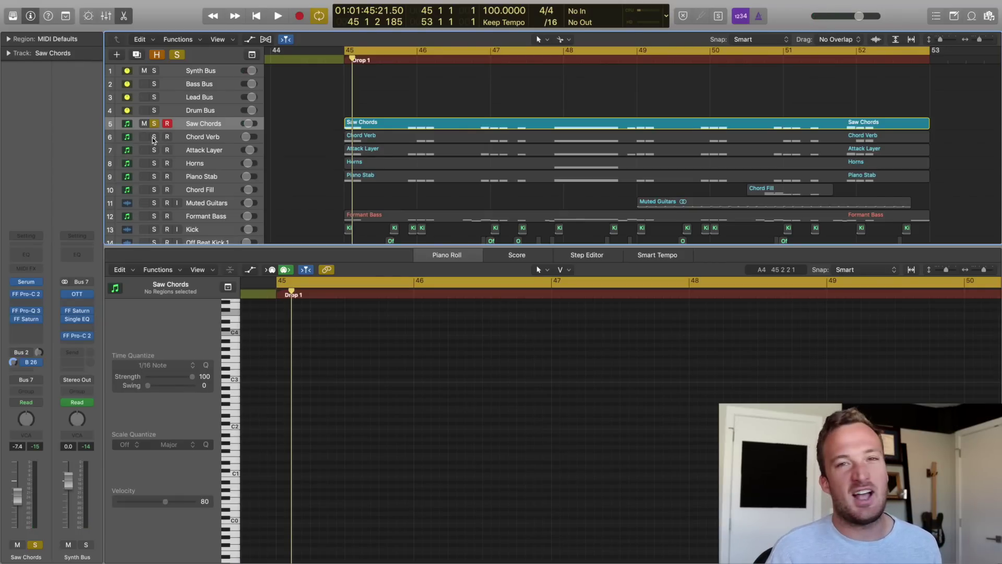
pyautogui.click(154, 136)
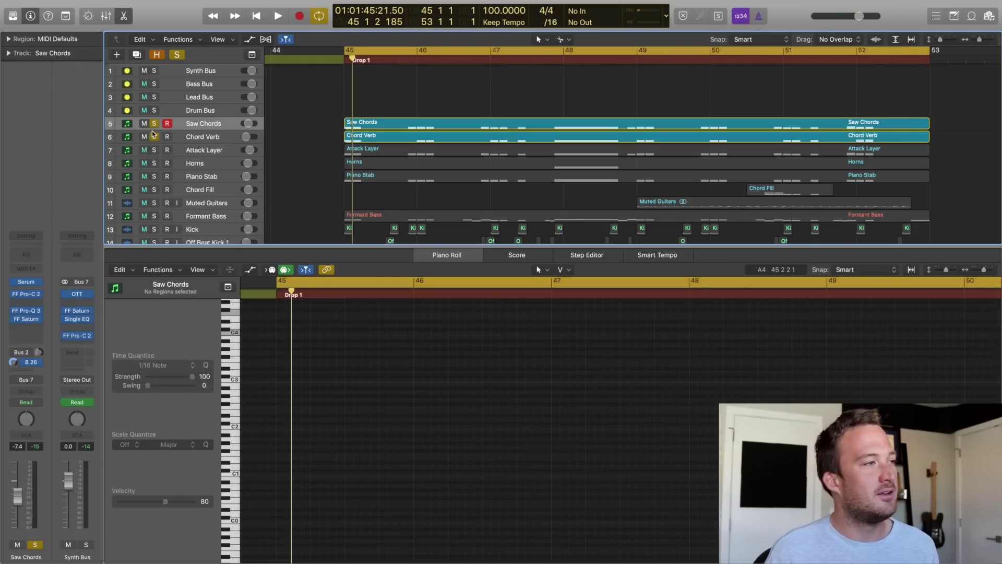
pyautogui.click(154, 124)
pyautogui.click(189, 137)
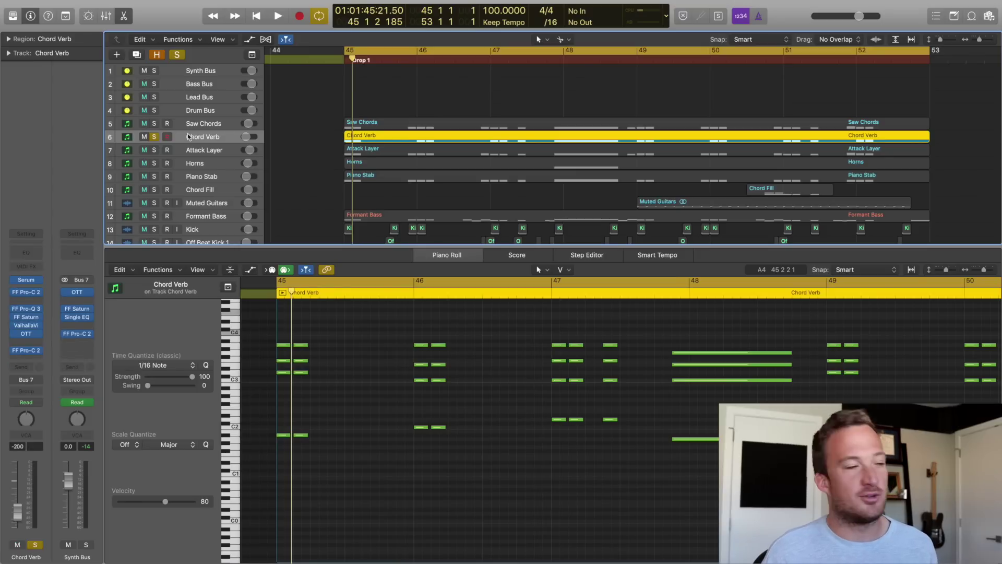
# Step: Examine Chord Verb's ValhallaVintageVerb settings and show the Saw Chords region's notes for comparison
pyautogui.click(26, 325)
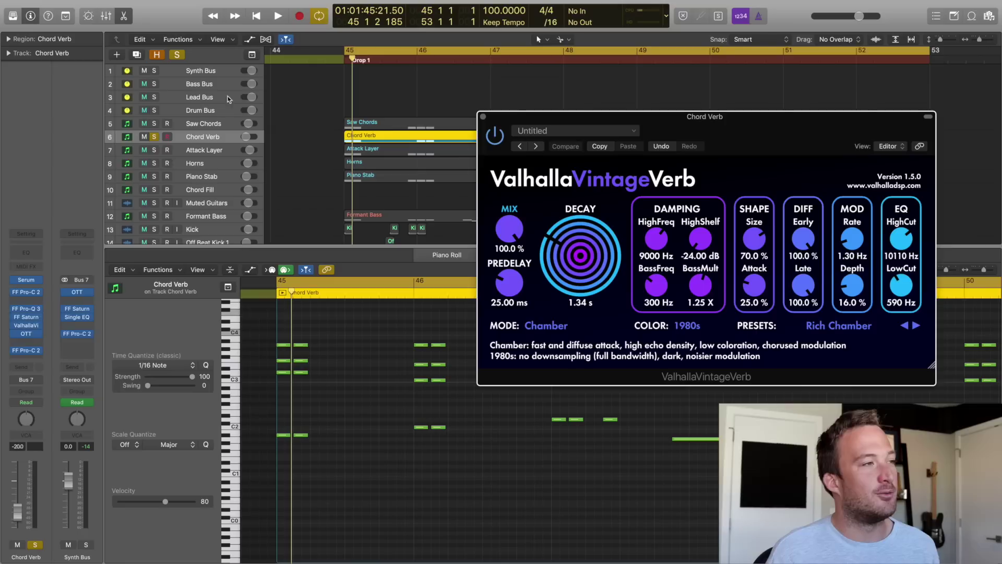
pyautogui.click(483, 117)
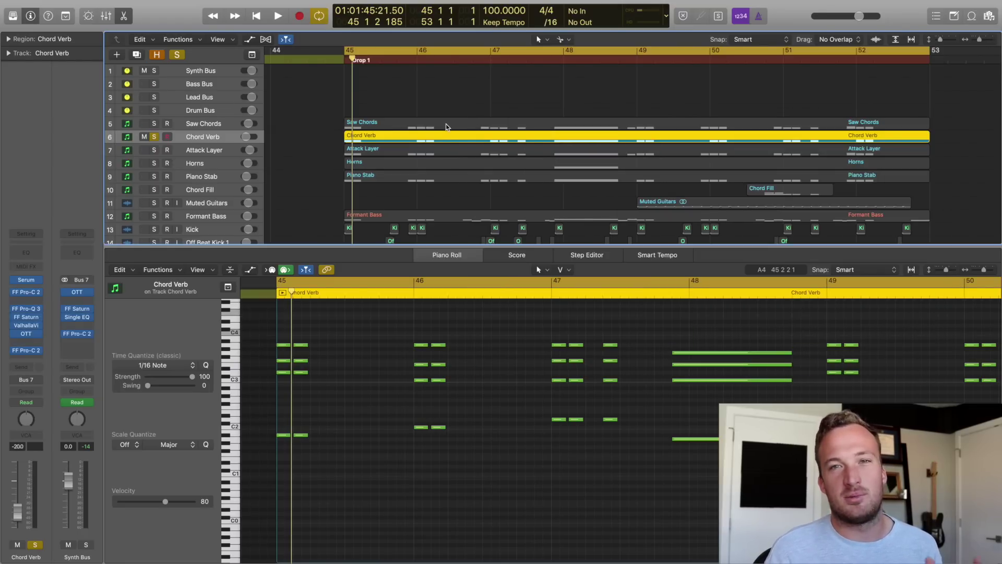
pyautogui.click(393, 127)
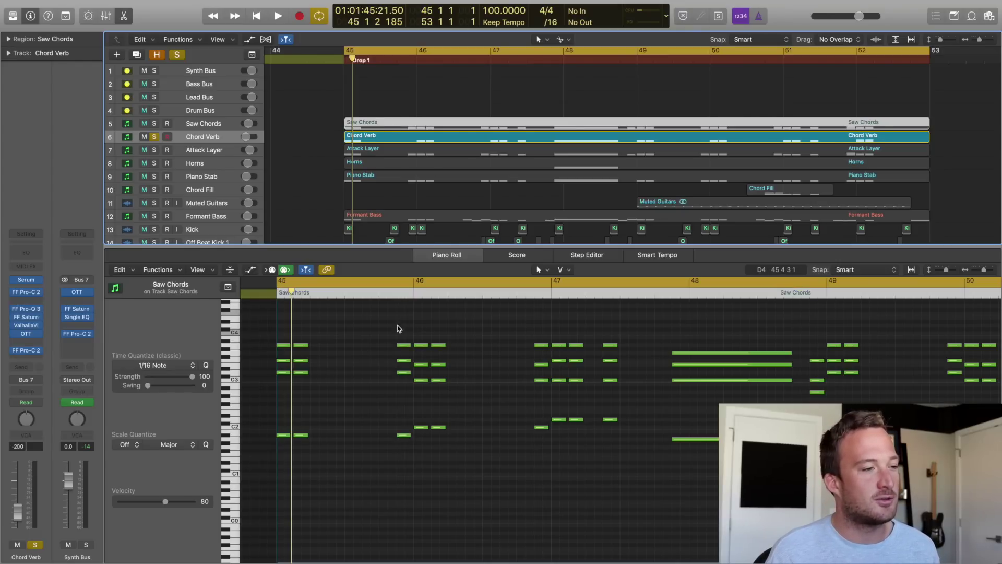
# Step: Solo Saw Chords alongside Chord Verb and mark the Saw Chords pickup chords just before bars 46 and 47
pyautogui.click(155, 124)
pyautogui.moveTo(379, 331); pyautogui.dragTo(404, 459)
pyautogui.click(505, 337)
pyautogui.moveTo(505, 338); pyautogui.dragTo(548, 462)
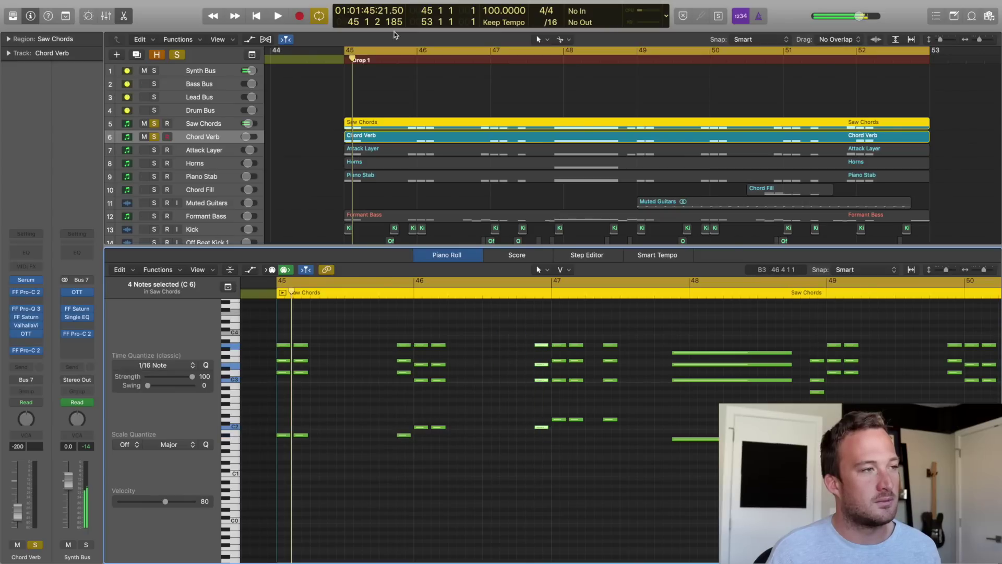
# Step: Show the Chord Verb region's notes for comparison and play it together with Saw Chords
pyautogui.click(415, 136)
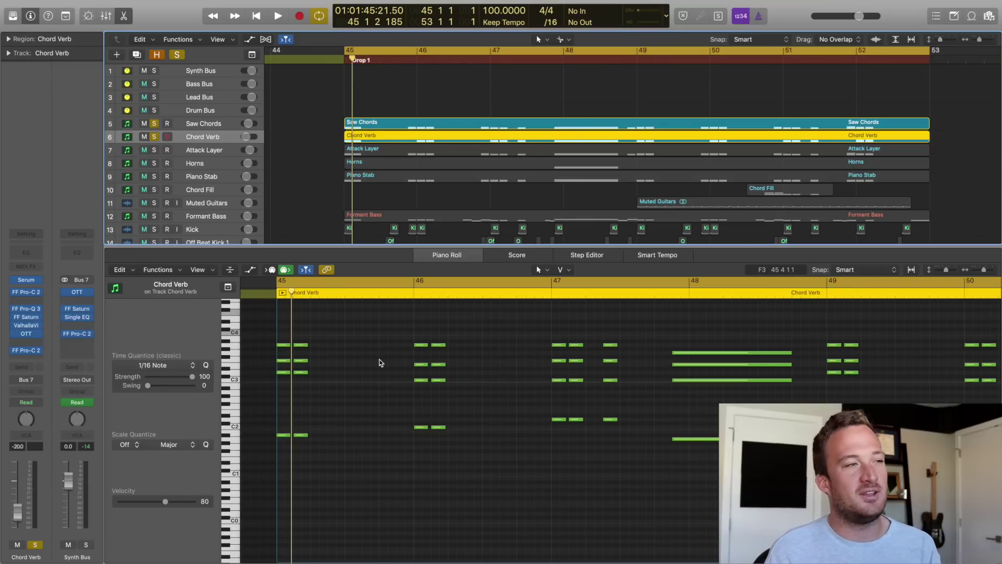
pyautogui.press('space')
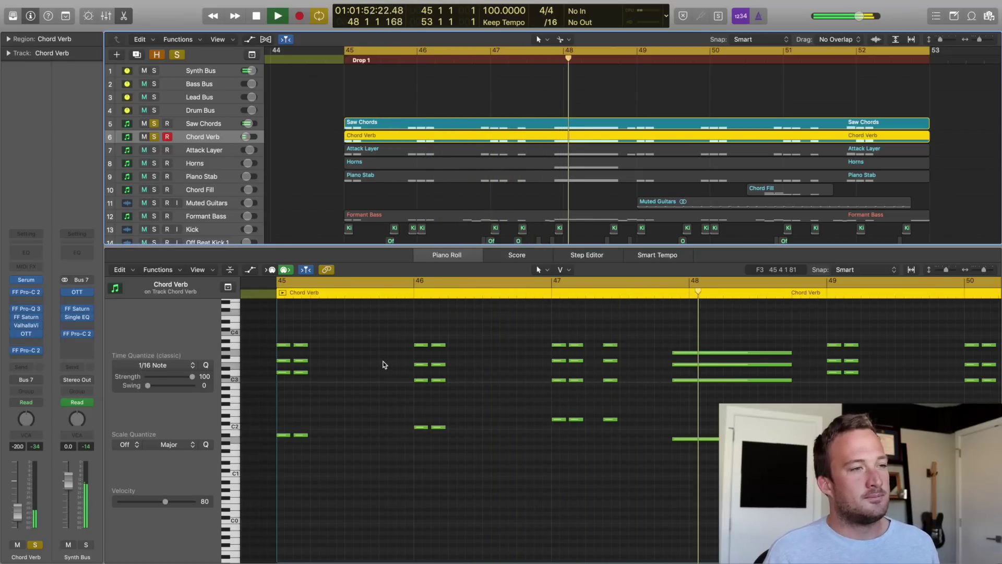
pyautogui.press('space')
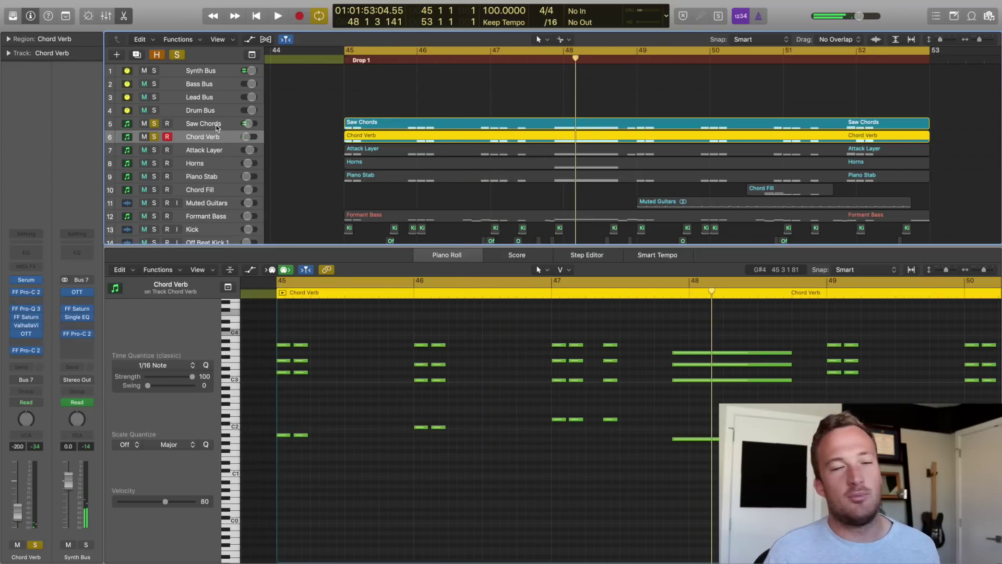
# Step: Trace the Saw Chords send to Bus 26 and watch Chord Verb's FF Pro-C 2 side-chain compression during playback
pyautogui.click(211, 124)
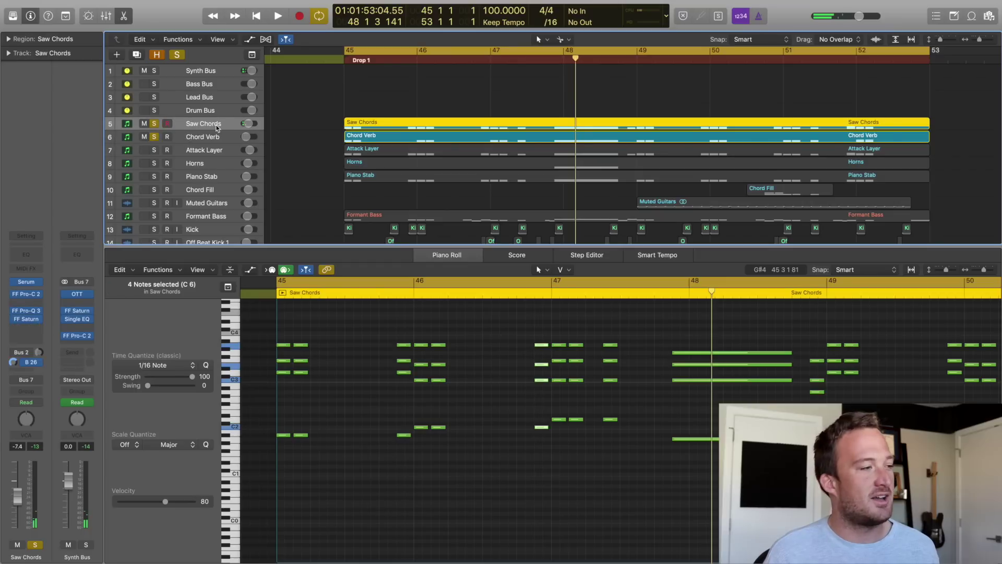
pyautogui.click(35, 363)
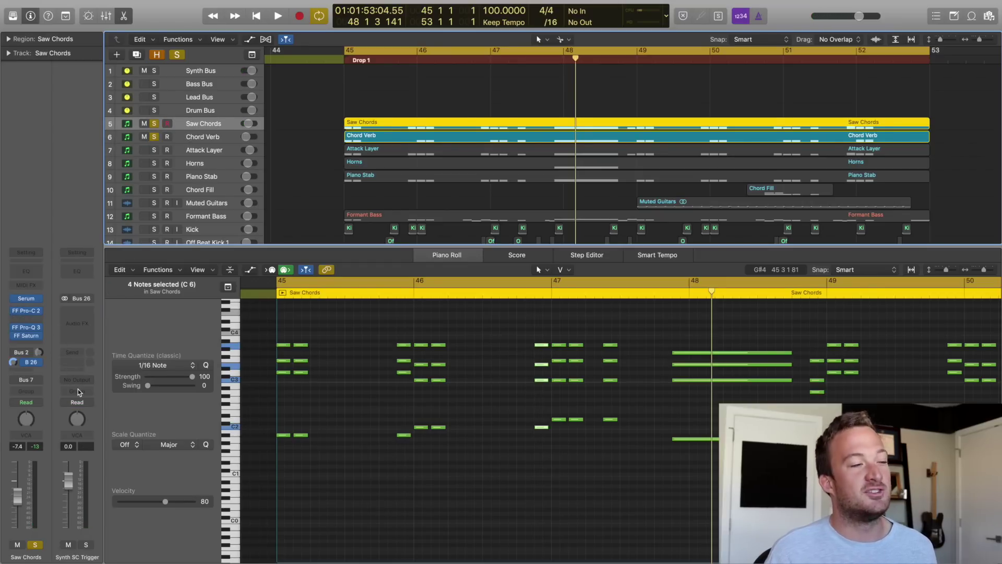
pyautogui.click(200, 138)
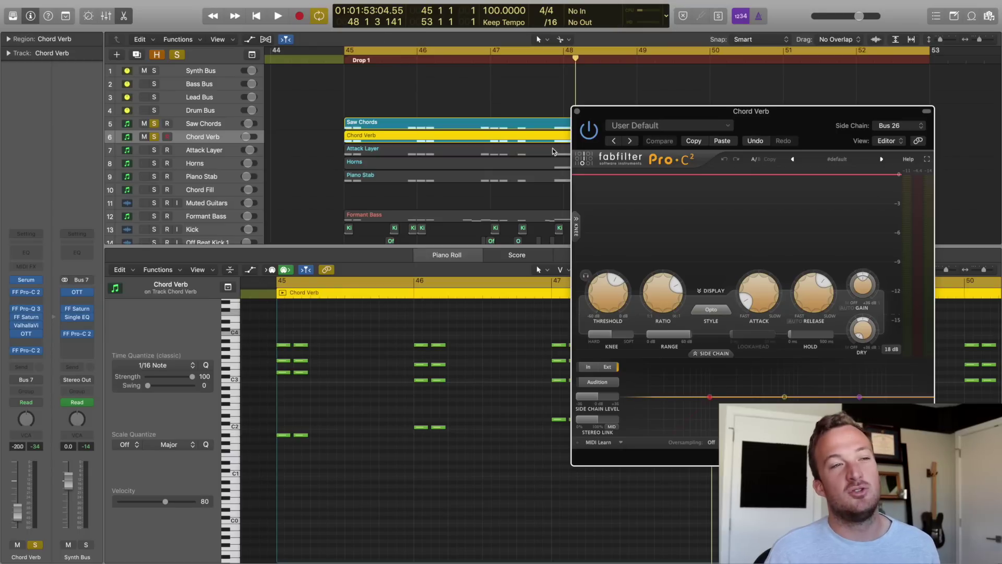
pyautogui.moveTo(674, 102); pyautogui.dragTo(376, 105)
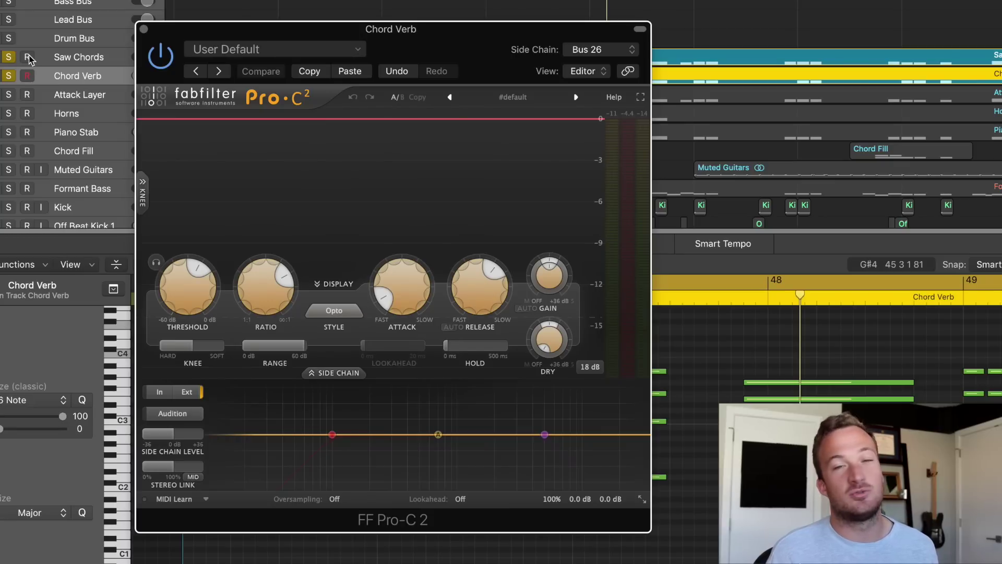
pyautogui.press('space')
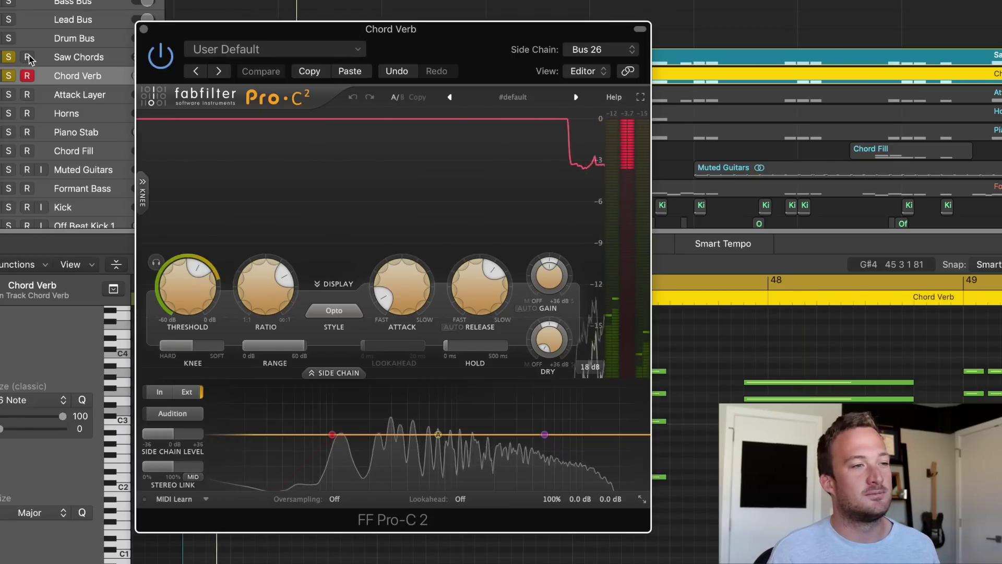
pyautogui.click(144, 30)
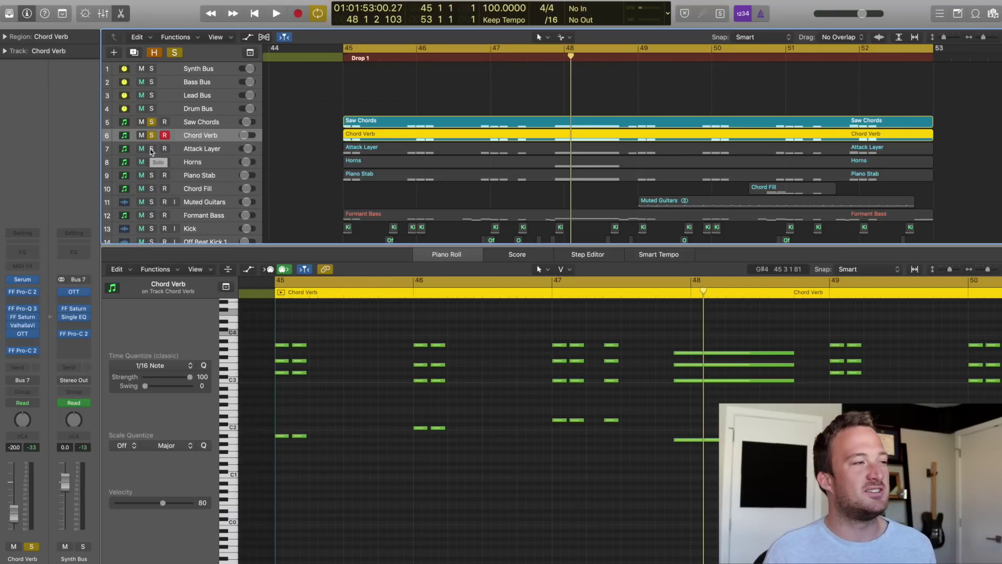
# Step: Add Attack Layer to the soloed chords and audition it both with them and on its own
pyautogui.click(151, 150)
pyautogui.press('space')
pyautogui.keyDown('alt'); pyautogui.click(152, 150); pyautogui.keyUp('alt')
pyautogui.keyDown('alt'); pyautogui.click(151, 150); pyautogui.keyUp('alt')
pyautogui.press('space')
pyautogui.press('space')
# Step: Examine Attack Layer's Serum oscillator, envelopes and Env 3 master-tune modulation, and play it with Saw Chords and Chord Verb
pyautogui.click(188, 150)
pyautogui.click(23, 290)
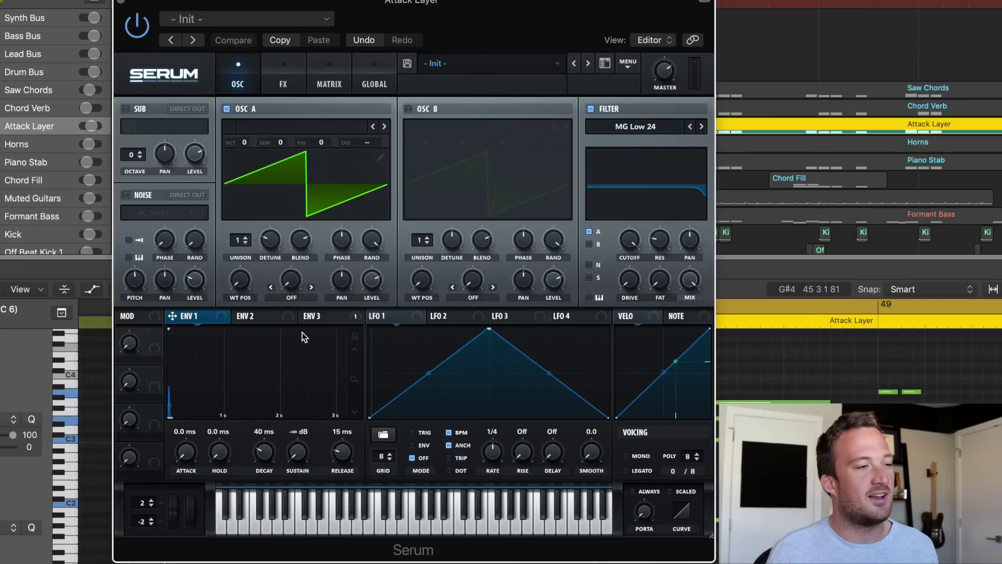
pyautogui.moveTo(321, 318); pyautogui.dragTo(291, 129)
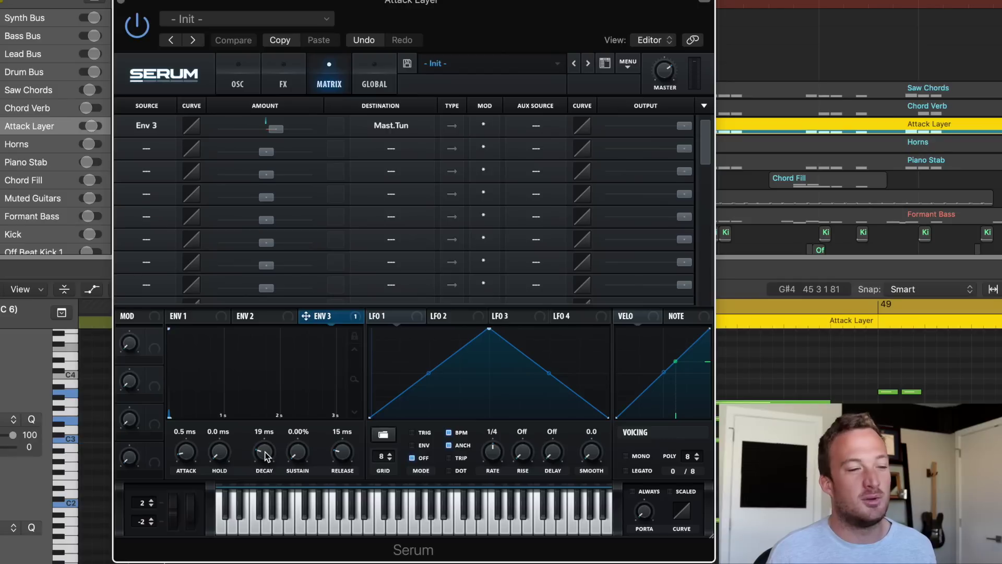
pyautogui.scroll(3, 267, 459)
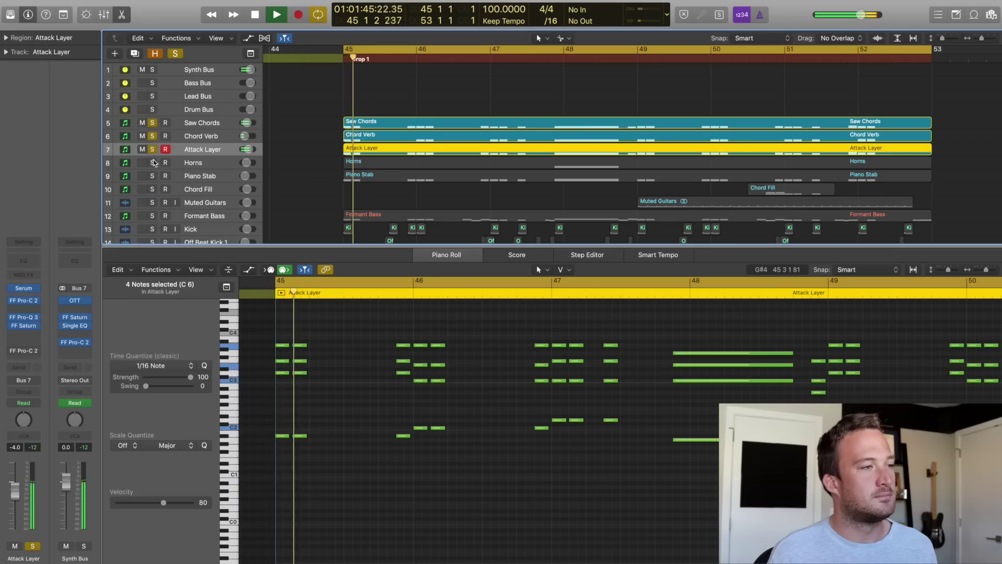
pyautogui.press('space')
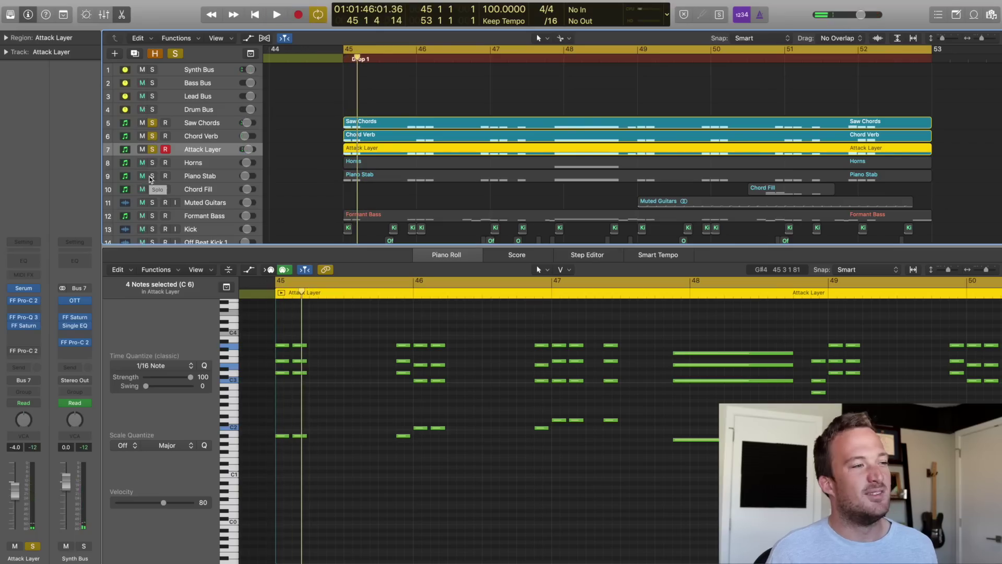
# Step: Audition Piano Stab with the other soloed chords and alone, and examine its notes and TruePianos settings
pyautogui.click(152, 176)
pyautogui.click(197, 179)
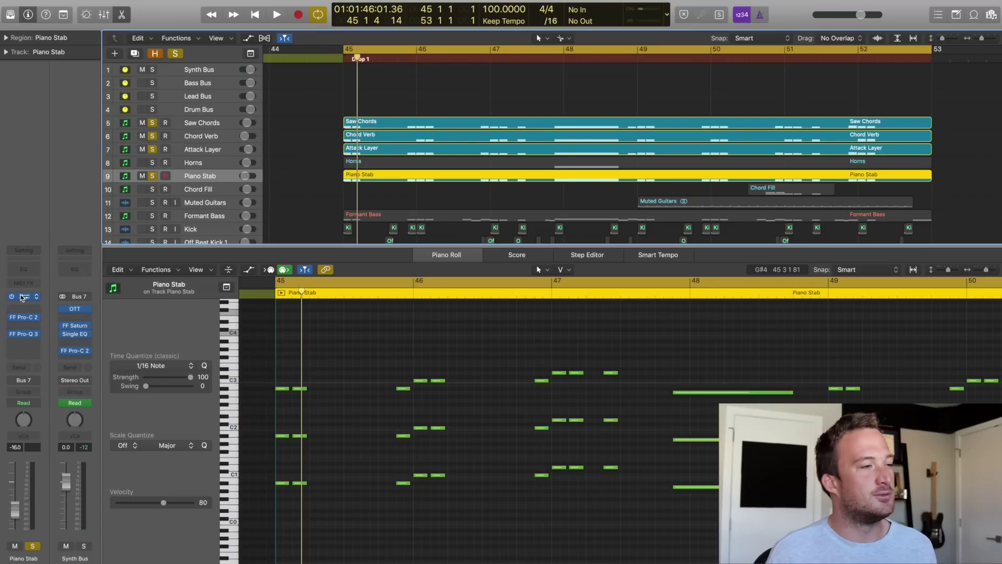
pyautogui.moveTo(253, 33); pyautogui.dragTo(437, 58)
pyautogui.press('space')
pyautogui.press('space')
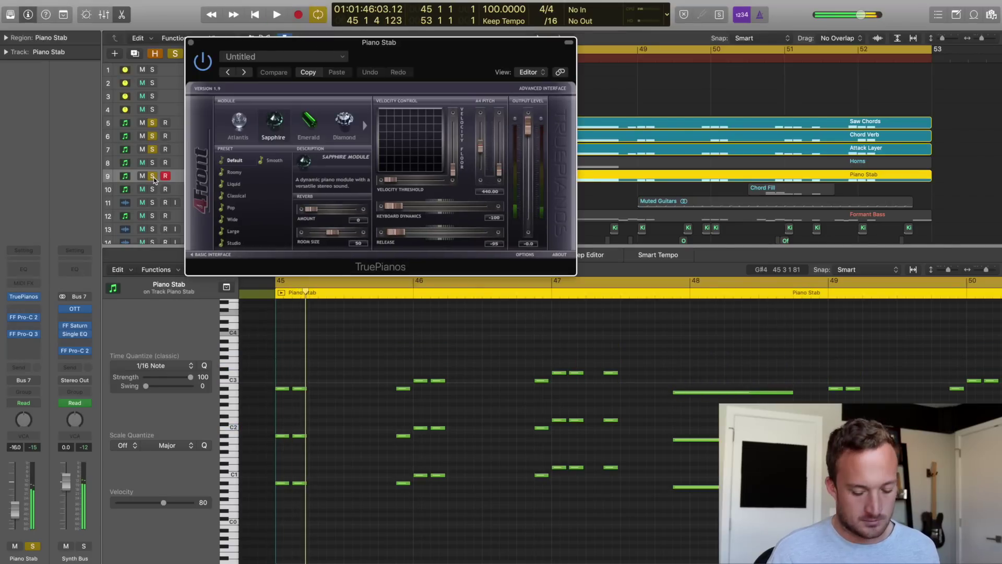
pyautogui.keyDown('alt'); pyautogui.click(153, 177); pyautogui.keyUp('alt')
pyautogui.click(154, 177)
pyautogui.press('space')
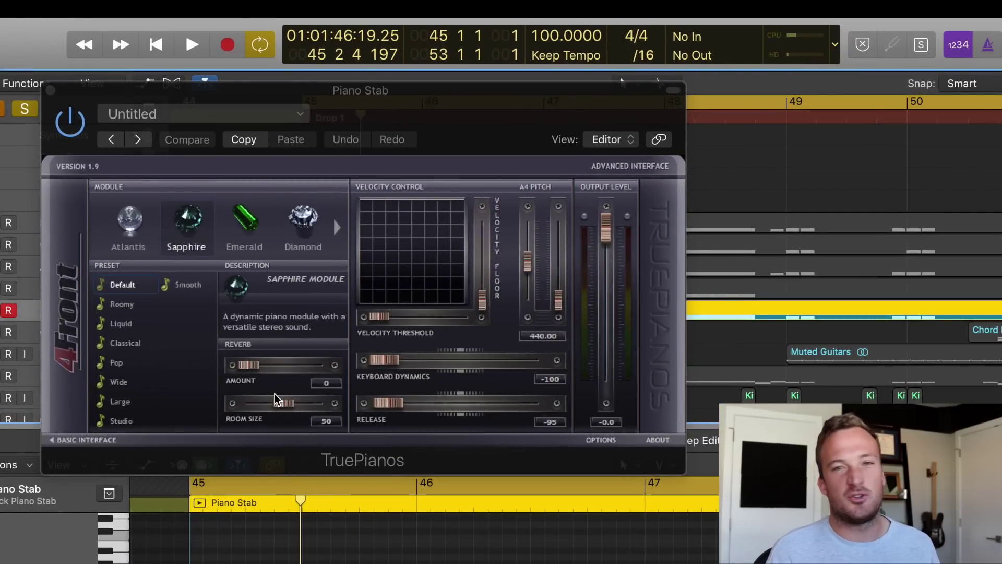
pyautogui.moveTo(375, 360); pyautogui.dragTo(310, 362)
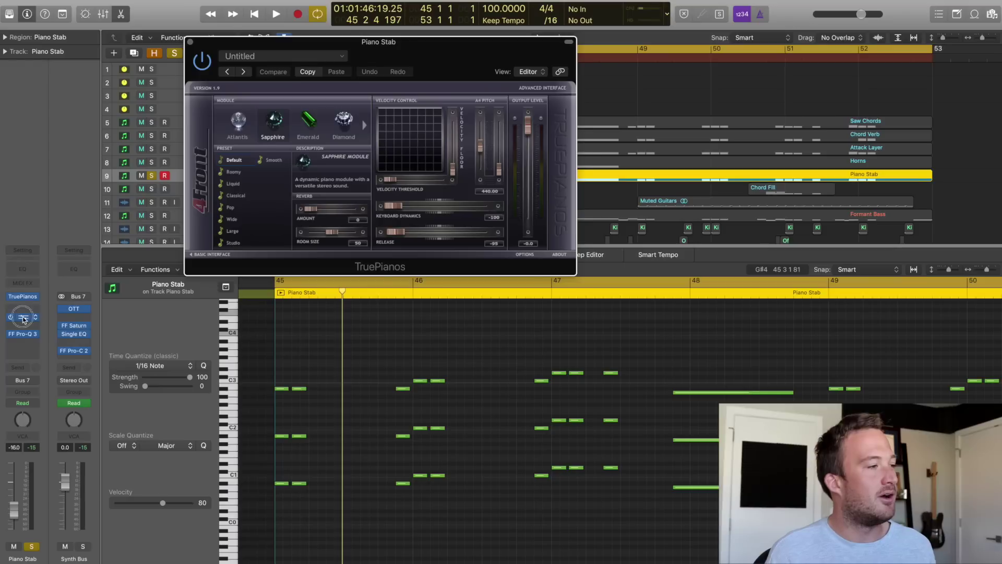
# Step: Examine Piano Stab's FF Pro-C 2 compression during playback and its FF Pro-Q 3 curve
pyautogui.click(22, 317)
pyautogui.moveTo(224, 13); pyautogui.dragTo(462, 61)
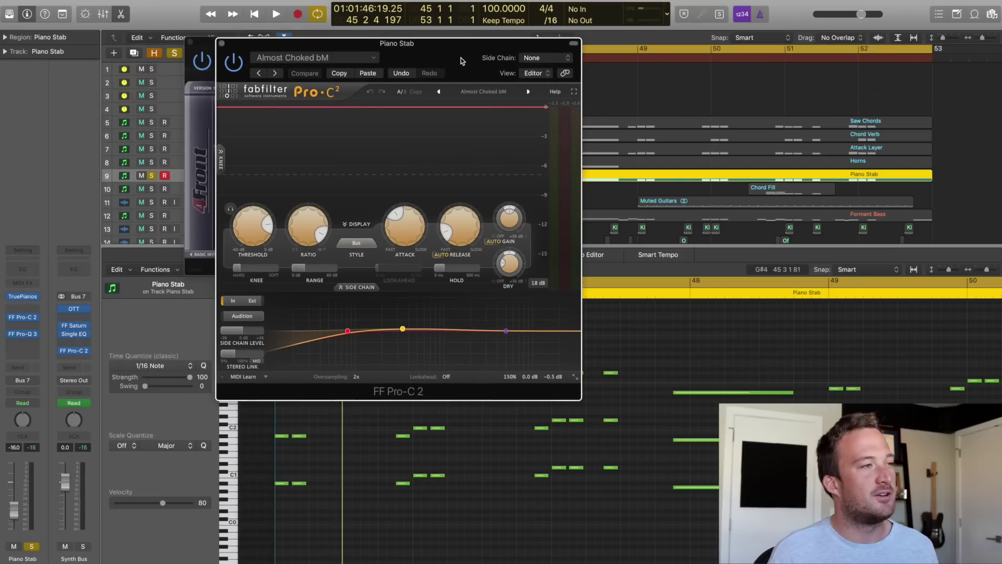
pyautogui.press('space')
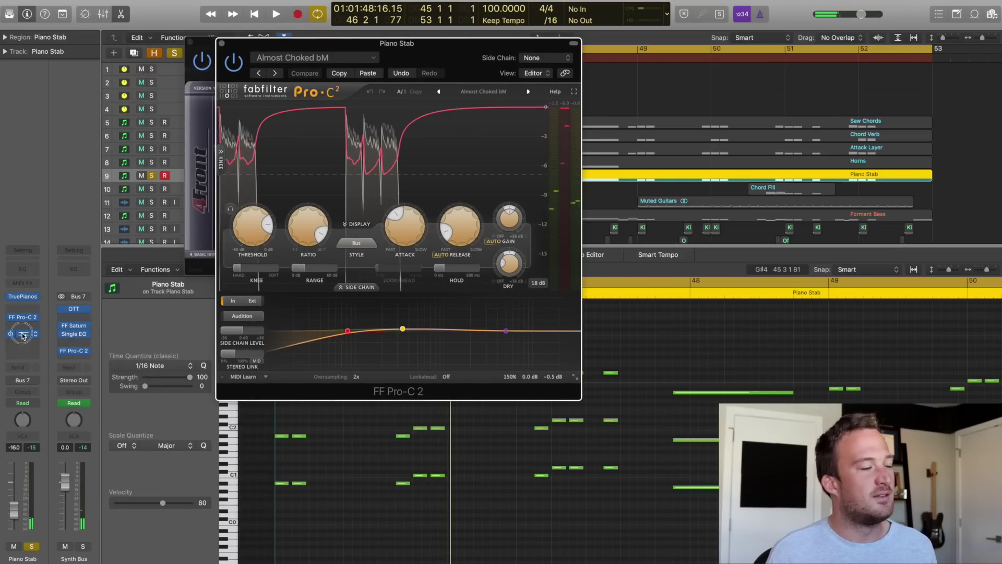
pyautogui.click(23, 336)
pyautogui.moveTo(326, 48); pyautogui.dragTo(490, 98)
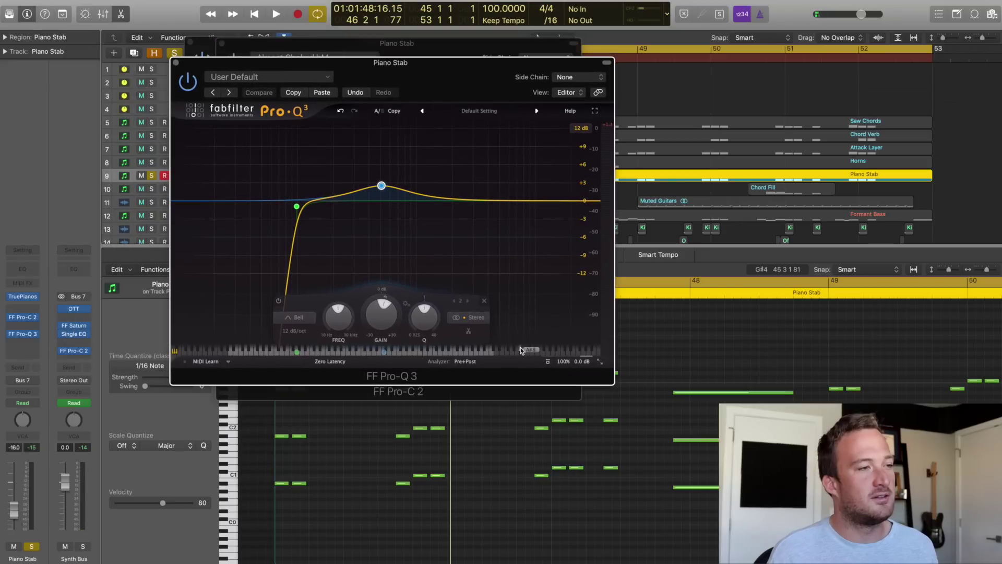
pyautogui.click(175, 63)
# Step: Play Horns with the other soloed chord layers, cycle from 47 4 1 to bar 50, and solo only Horns
pyautogui.moveTo(151, 122); pyautogui.dragTo(152, 162)
pyautogui.press('space')
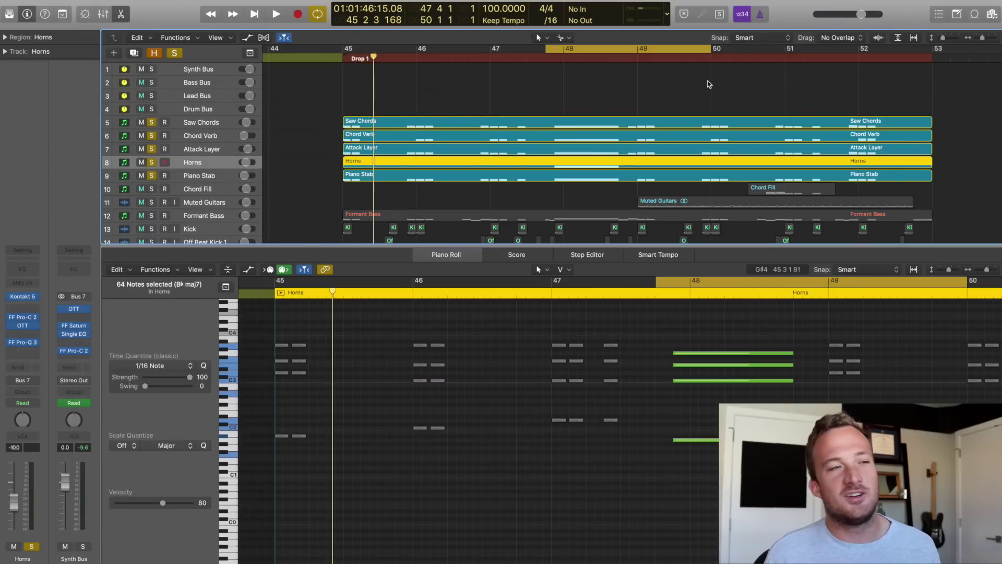
pyautogui.keyDown('alt'); pyautogui.click(152, 164); pyautogui.keyUp('alt')
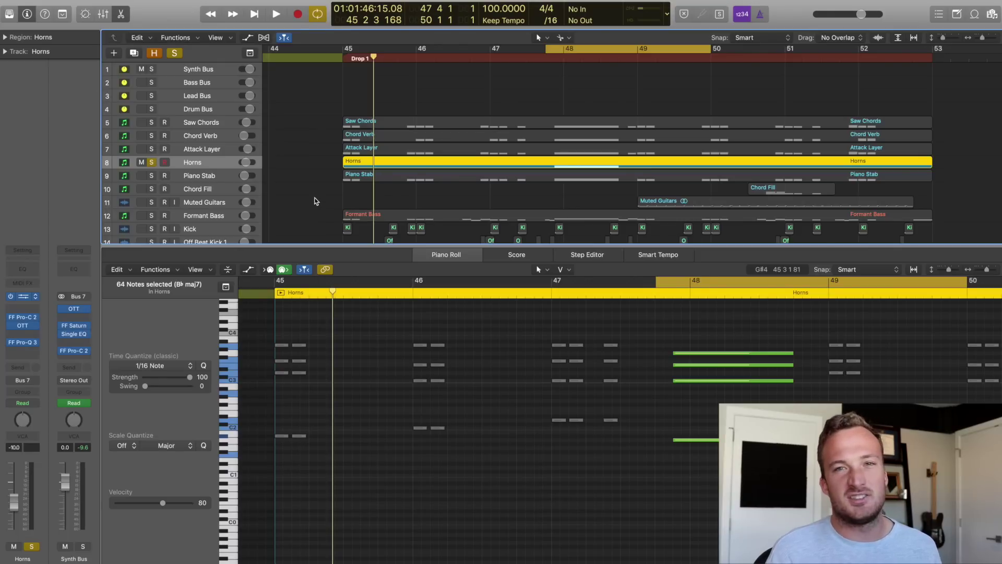
# Step: Examine the Horns' Kontakt 5 Brass Ensemble patch and the Factory Library brass instruments, and play Horns alone
pyautogui.press('v')
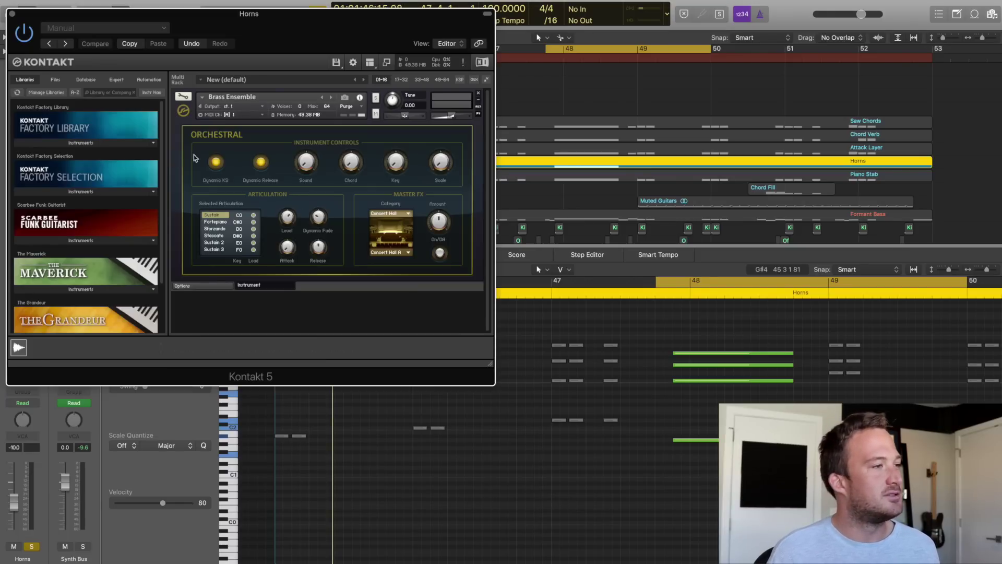
pyautogui.click(118, 140)
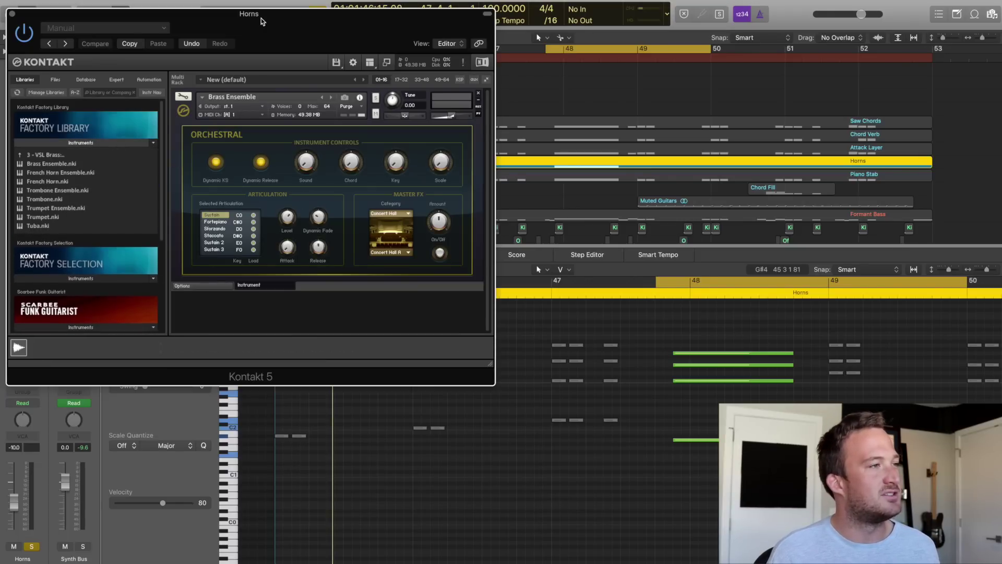
pyautogui.moveTo(263, 21); pyautogui.dragTo(309, 39)
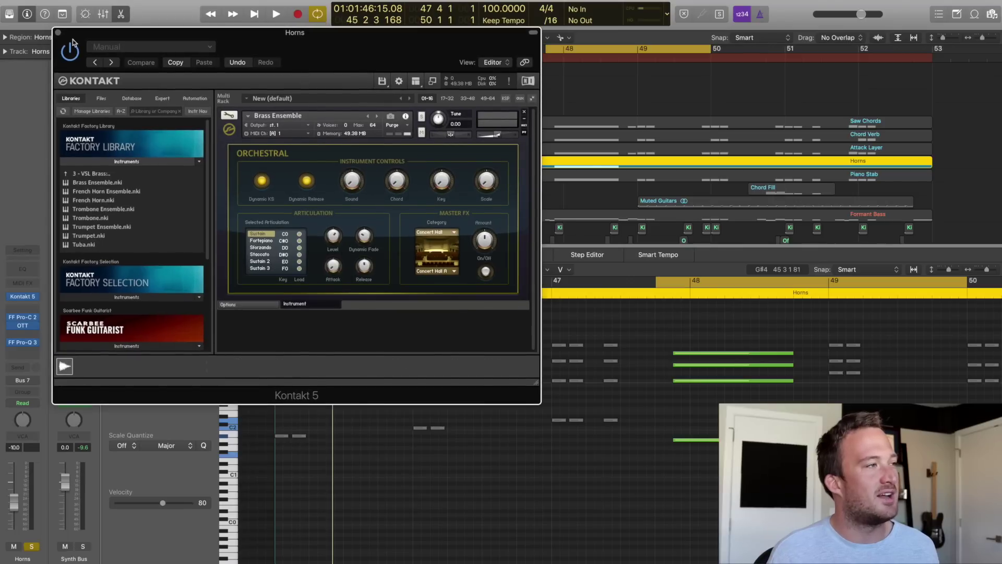
pyautogui.click(59, 33)
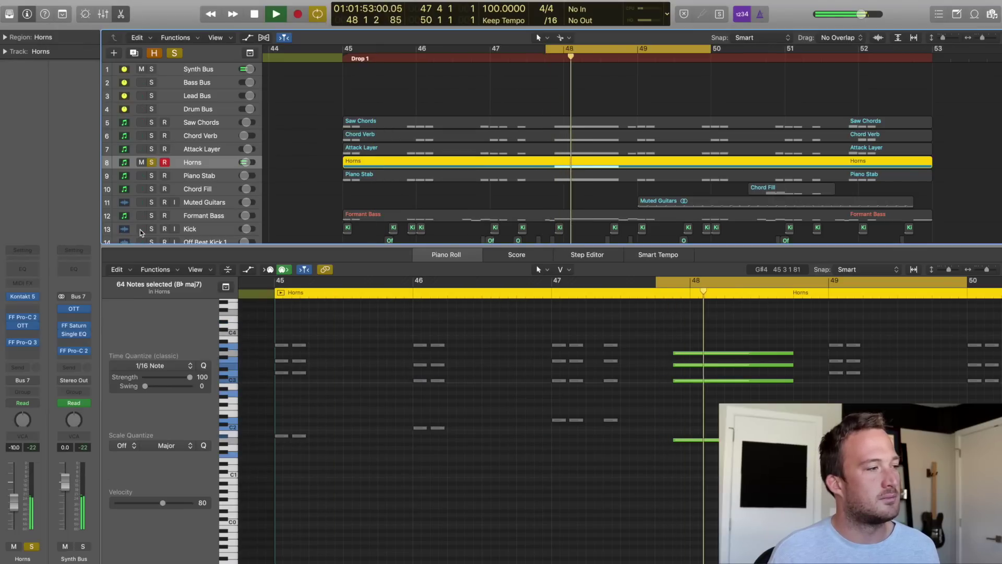
pyautogui.press('space')
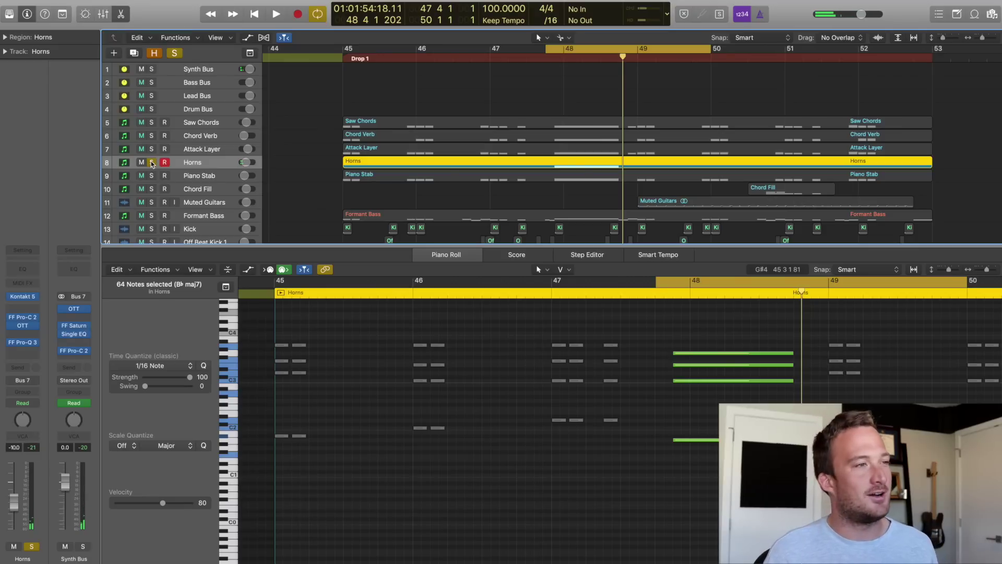
# Step: Set the cycle to bars 45 to 53 and play all five chord layers soloed with Formant Bass, with the Piano Roll hidden
pyautogui.moveTo(344, 51); pyautogui.dragTo(933, 50)
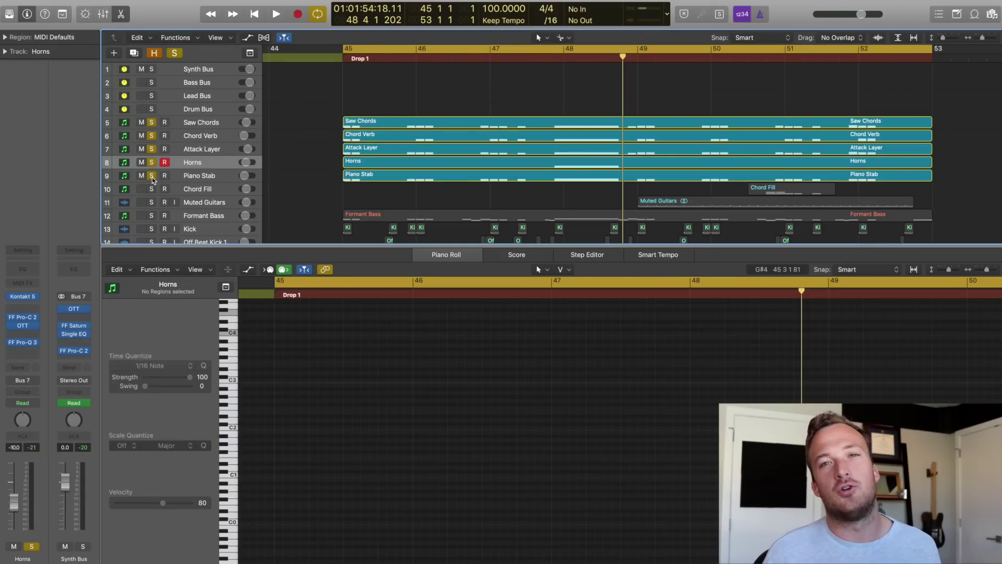
pyautogui.click(152, 216)
pyautogui.press('space')
pyautogui.press('p')
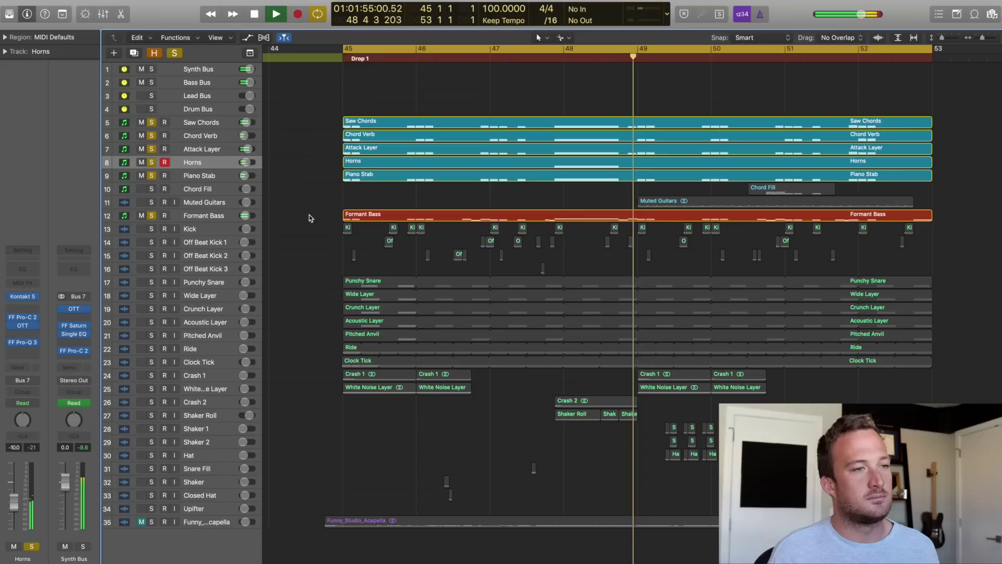
# Step: Add Muted Guitars and Chord Fill to the soloed tracks during playback
pyautogui.click(152, 203)
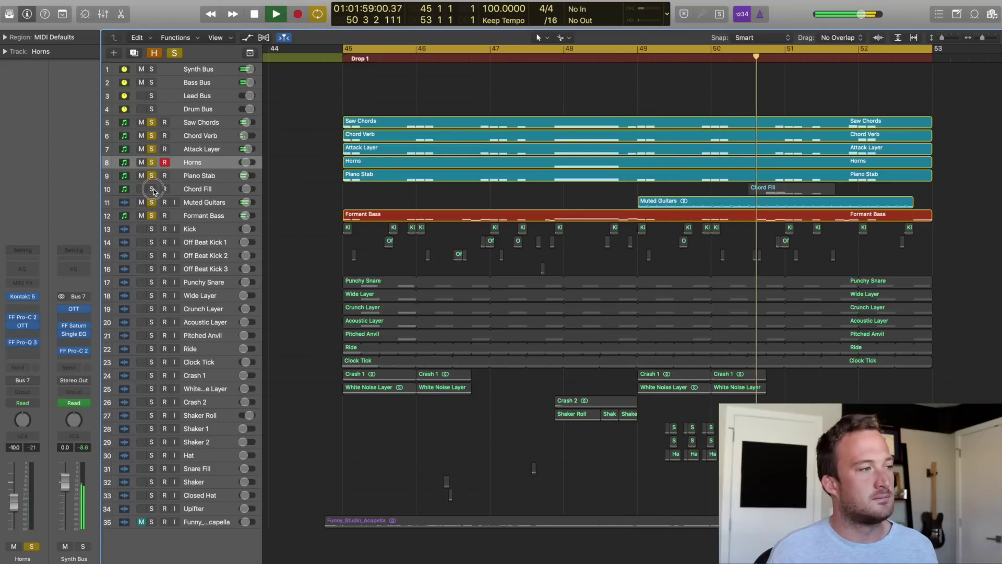
pyautogui.click(152, 189)
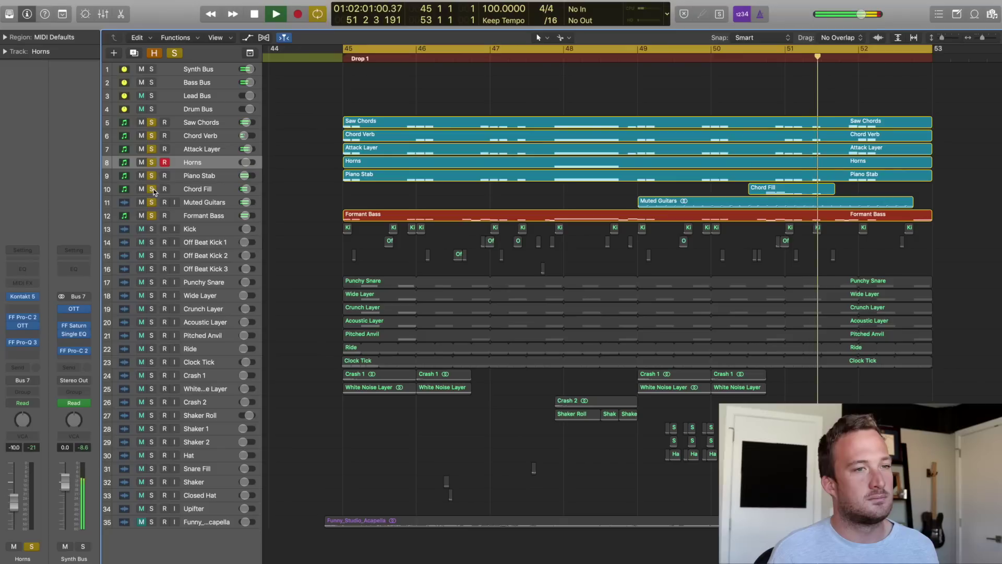
pyautogui.press('space')
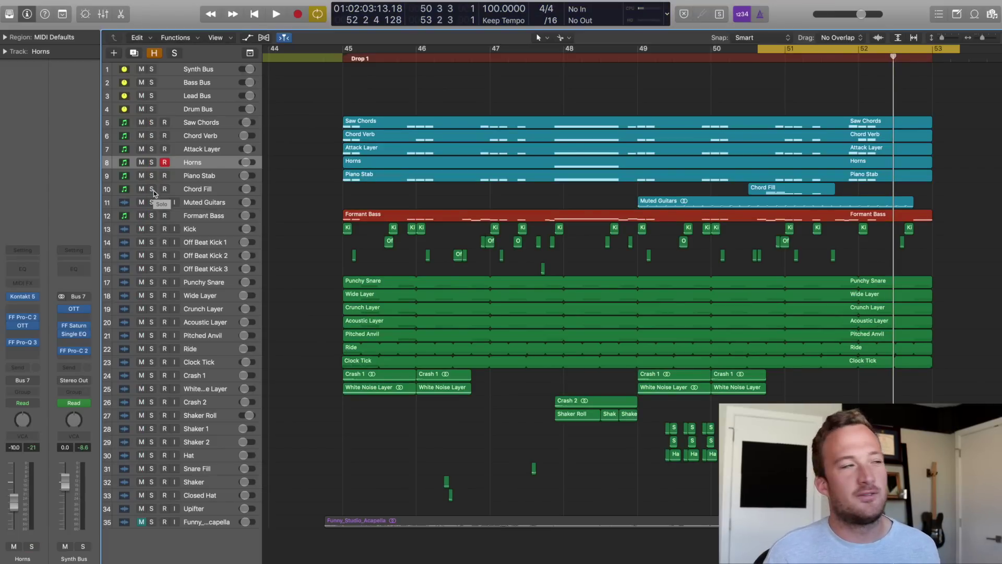
# Step: Solo and play Chord Fill, and examine both oscillators of its Serum patch
pyautogui.click(153, 191)
pyautogui.press('space')
pyautogui.press('space')
pyautogui.click(191, 192)
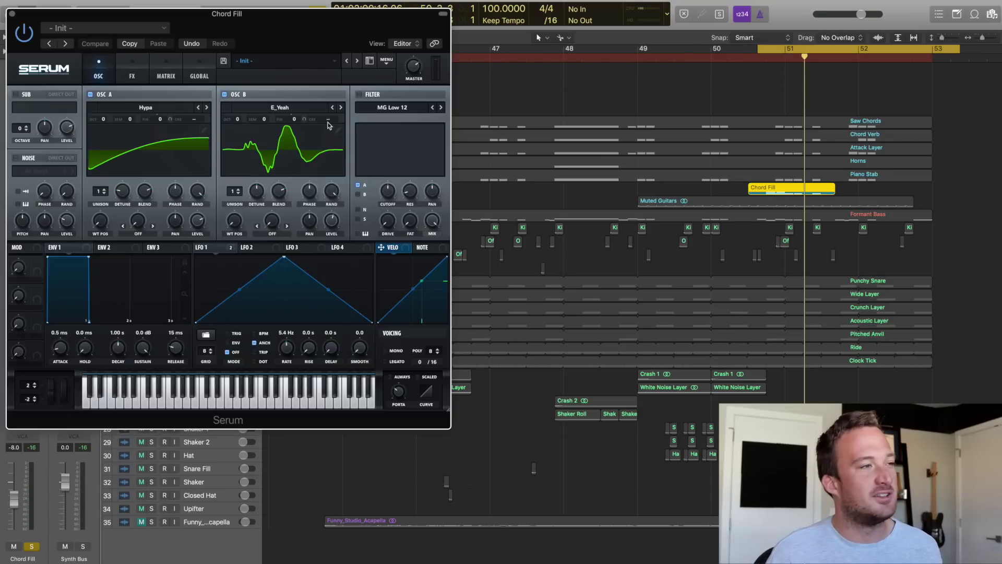
pyautogui.moveTo(308, 32); pyautogui.dragTo(516, 48)
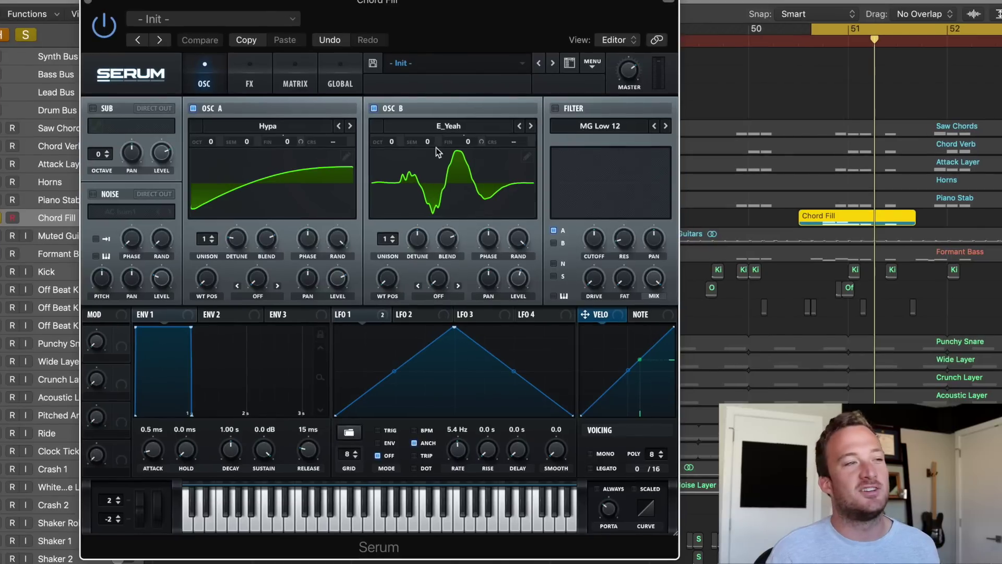
# Step: Examine LFO 1's modulation of the fine pitch on both oscillators in Chord Fill's Serum patch, and close Serum
pyautogui.click(471, 121)
pyautogui.click(499, 78)
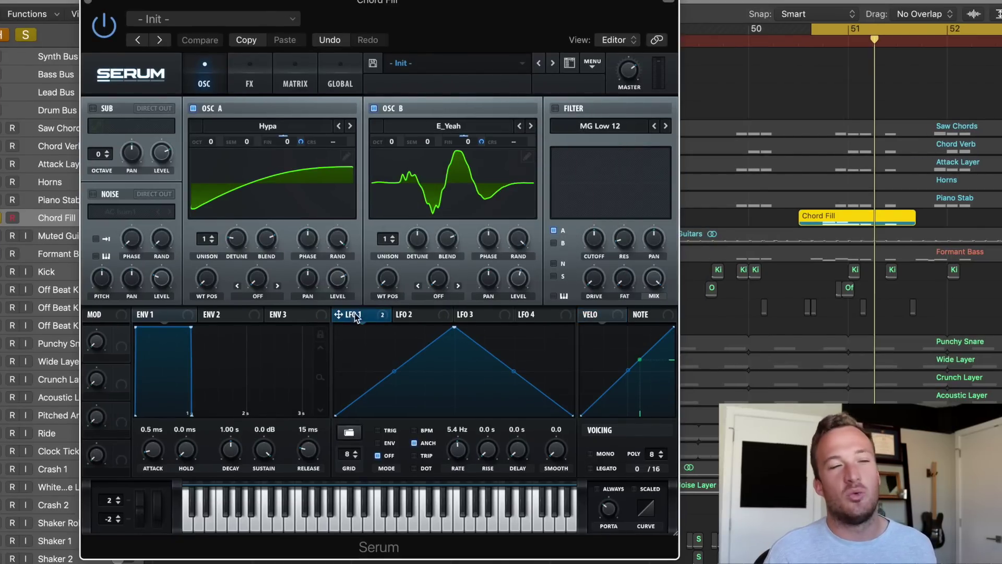
pyautogui.moveTo(347, 308); pyautogui.dragTo(301, 142)
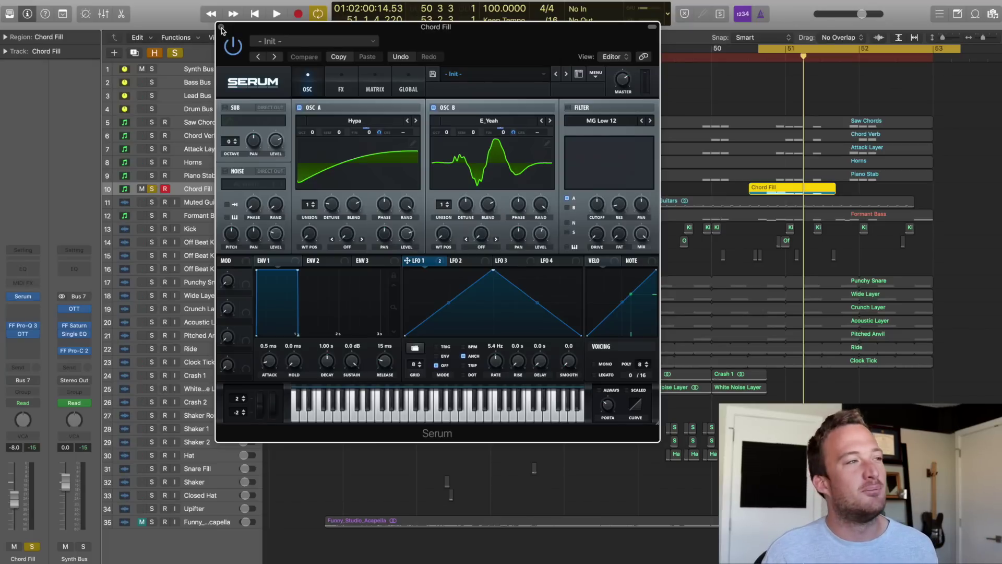
pyautogui.click(221, 28)
# Step: Solo Saw Chords, Chord Verb, Attack Layer, Horns and Piano Stab along with Chord Fill, and play them
pyautogui.moveTo(152, 175); pyautogui.dragTo(155, 125)
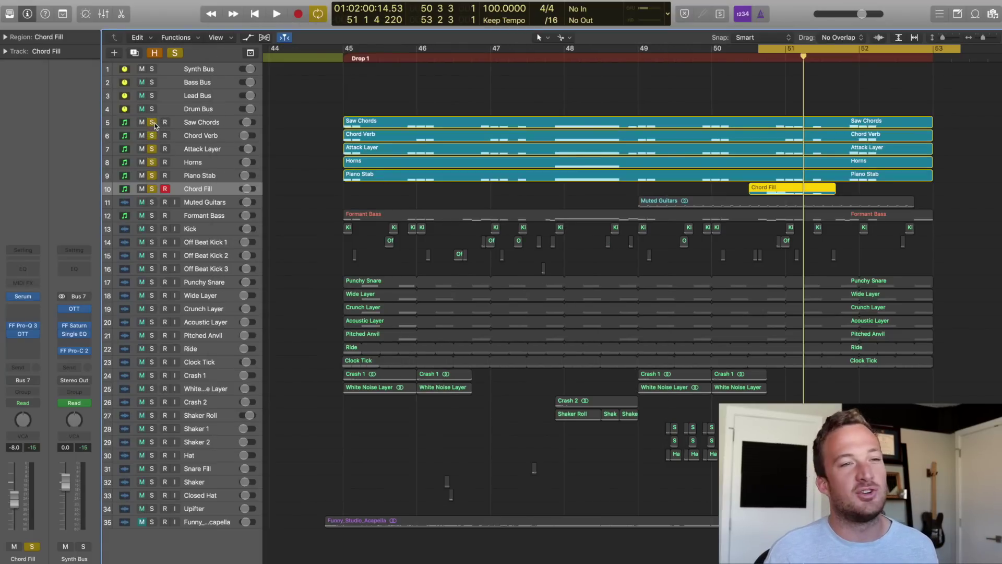
pyautogui.press('space')
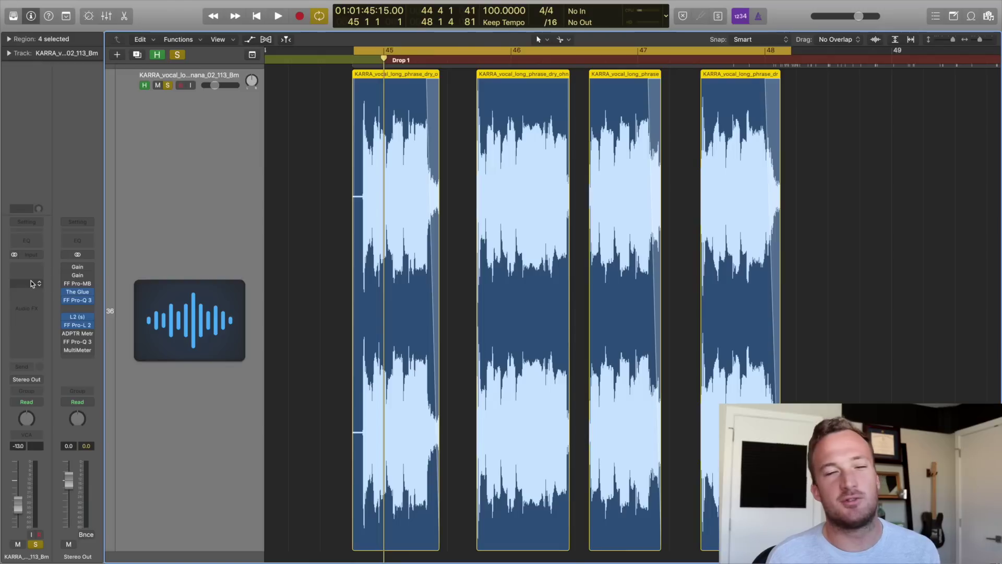
# Step: Play the unprocessed KARRA vocal phrases soloed, and insert Infected Mushroom's Manipulator on their track
pyautogui.press('space')
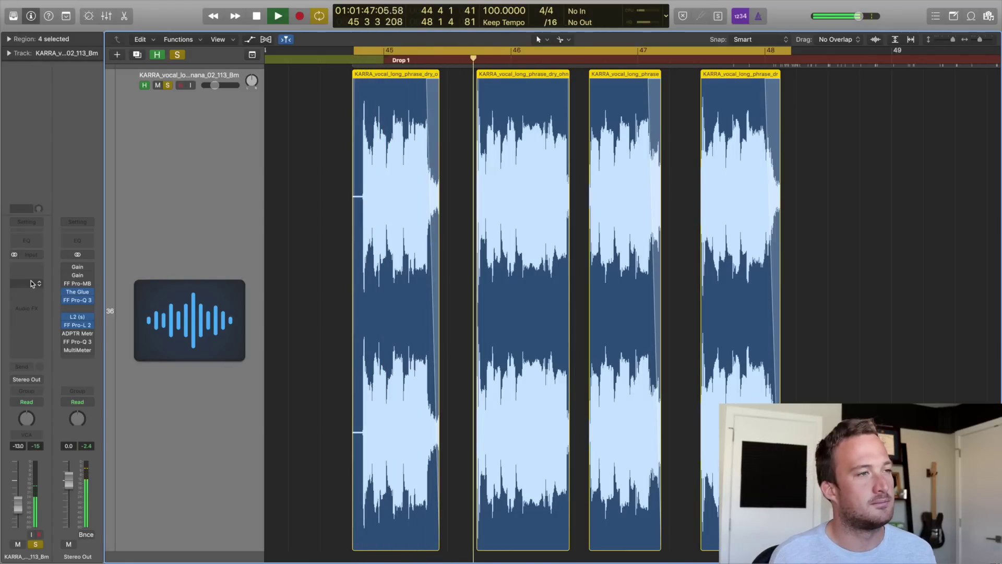
pyautogui.press('space')
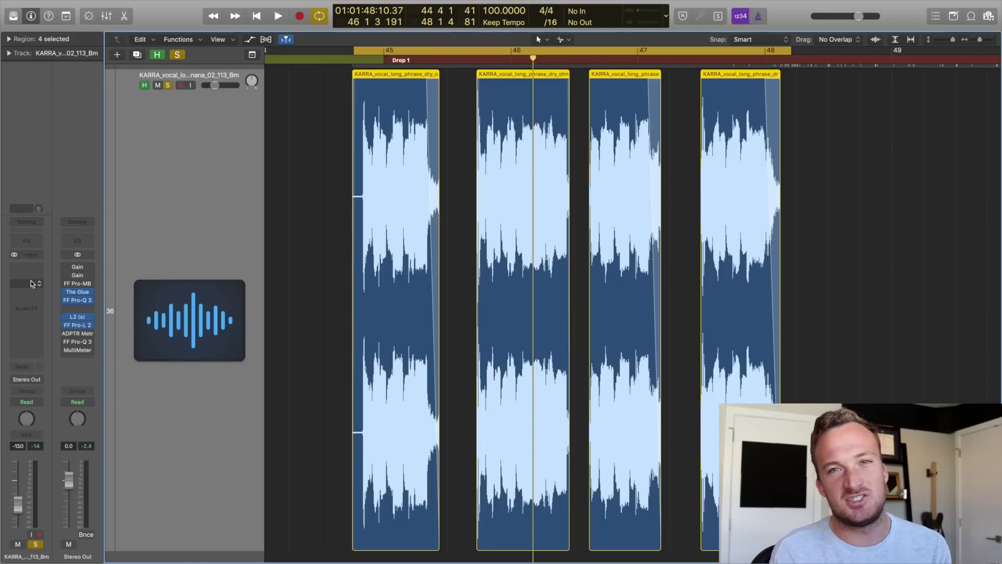
pyautogui.click(33, 284)
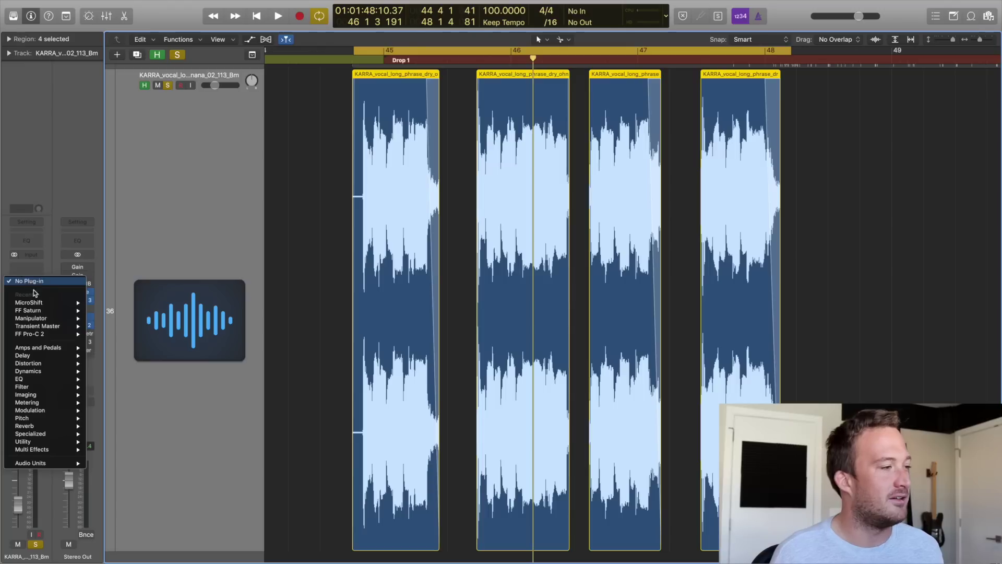
pyautogui.moveTo(41, 463)
pyautogui.moveTo(157, 414)
pyautogui.moveTo(219, 415)
pyautogui.click(255, 415)
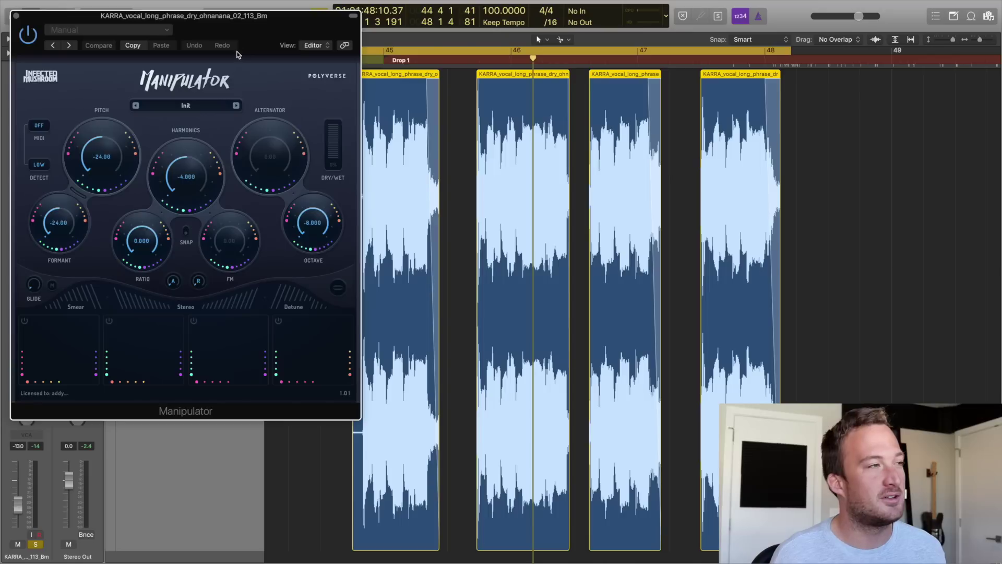
# Step: Set Manipulator's first modulator slot to Sequencer, assign it to Formant, and set Formant to -5.00
pyautogui.click(187, 349)
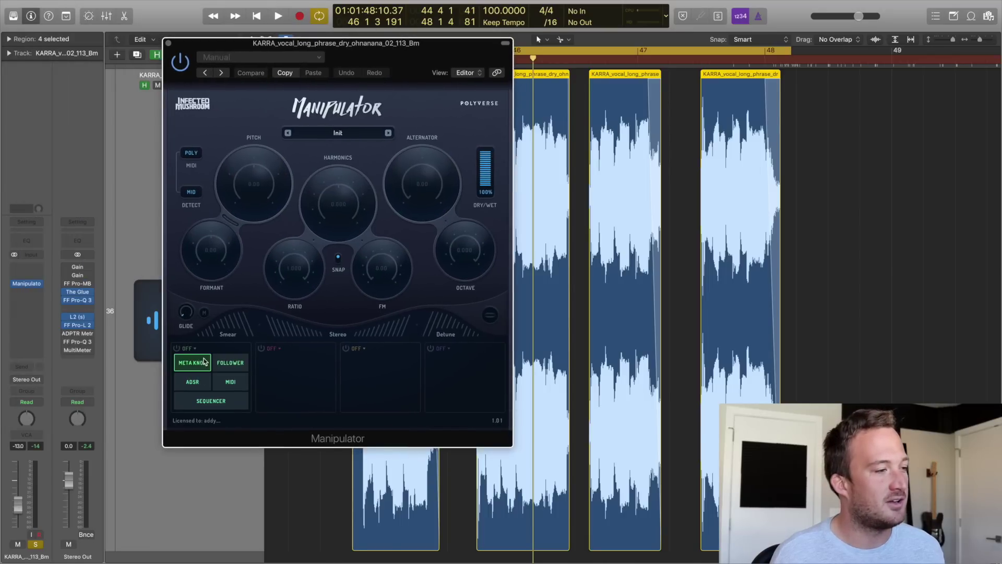
pyautogui.click(205, 405)
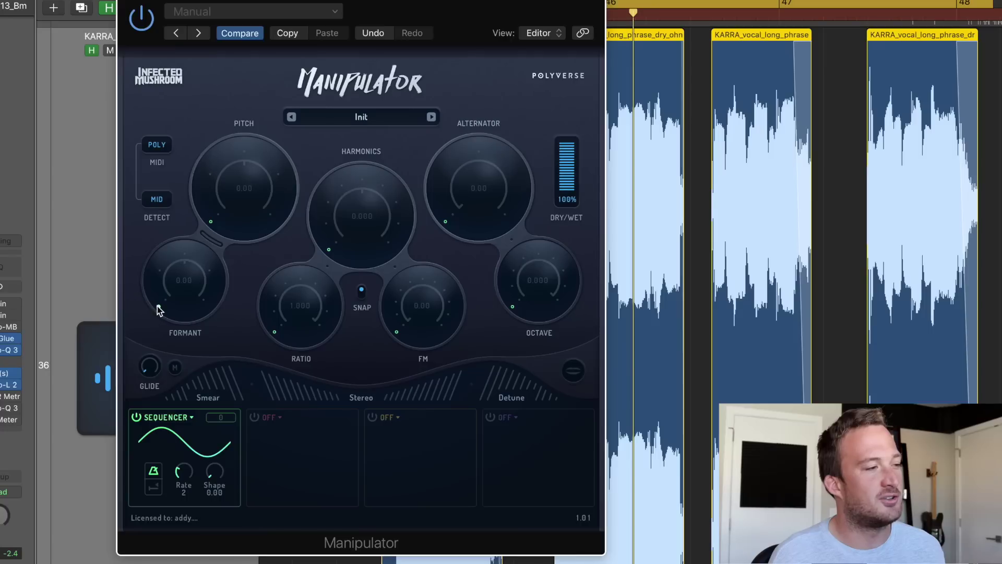
pyautogui.moveTo(158, 309); pyautogui.dragTo(155, 307)
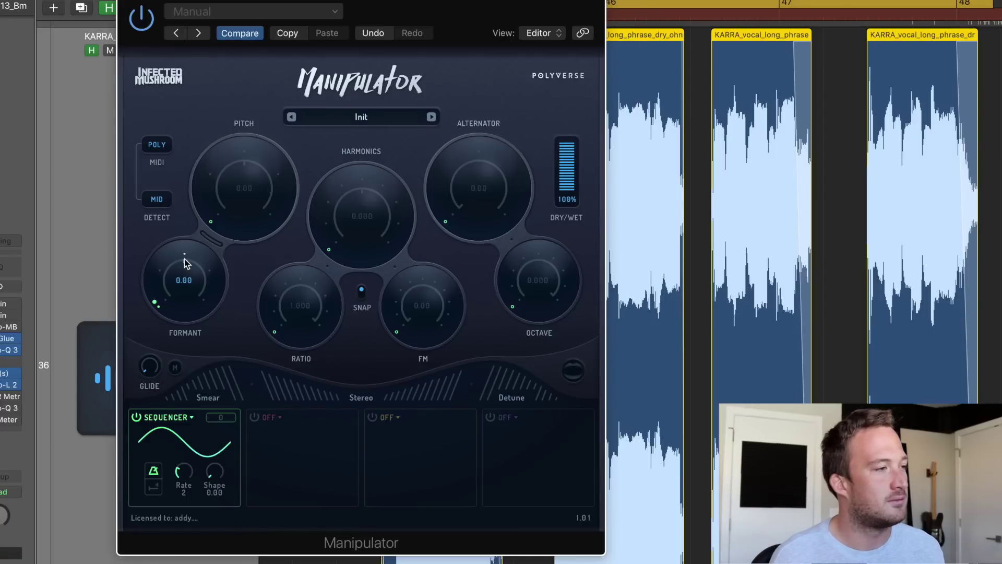
pyautogui.moveTo(184, 259); pyautogui.dragTo(174, 264)
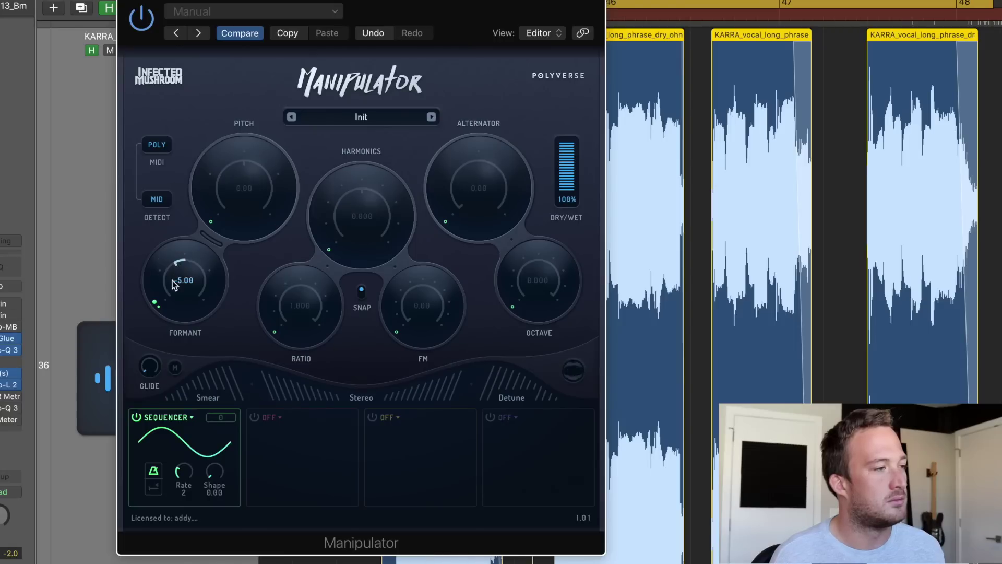
# Step: Readjust the sequencer's modulation depth on Formant while auditioning the vocal, and close Manipulator
pyautogui.moveTo(148, 284)
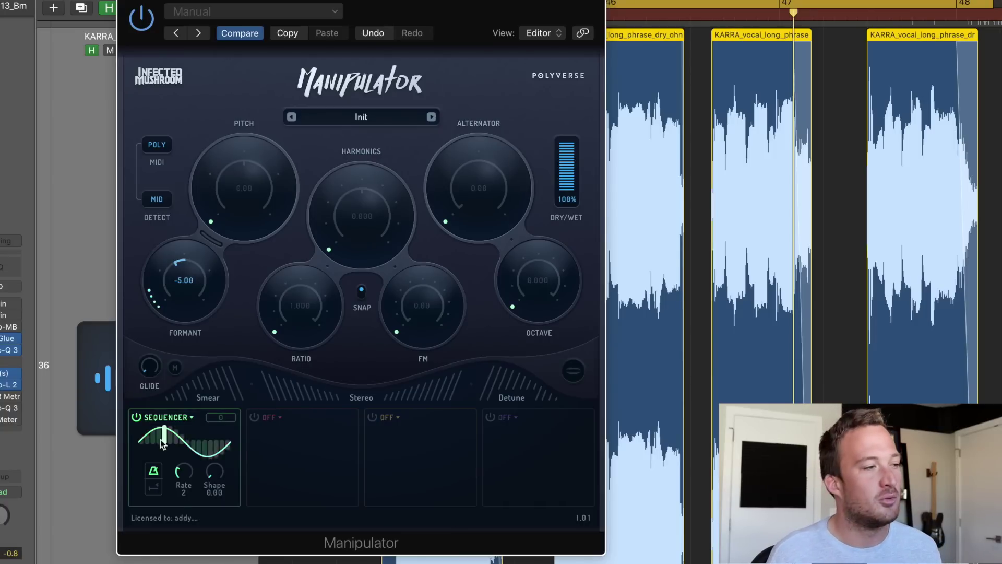
pyautogui.moveTo(150, 287); pyautogui.dragTo(154, 306)
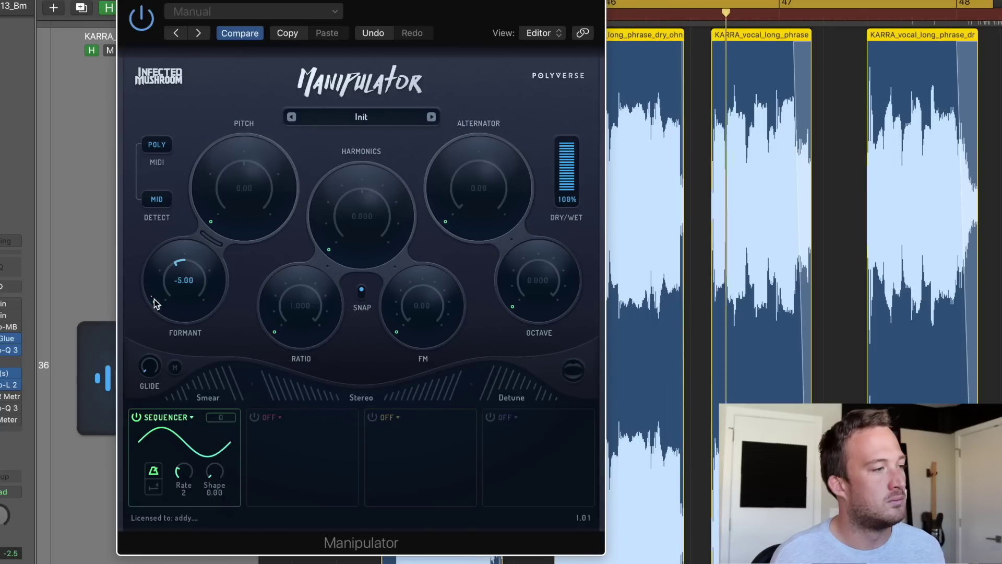
pyautogui.moveTo(155, 302)
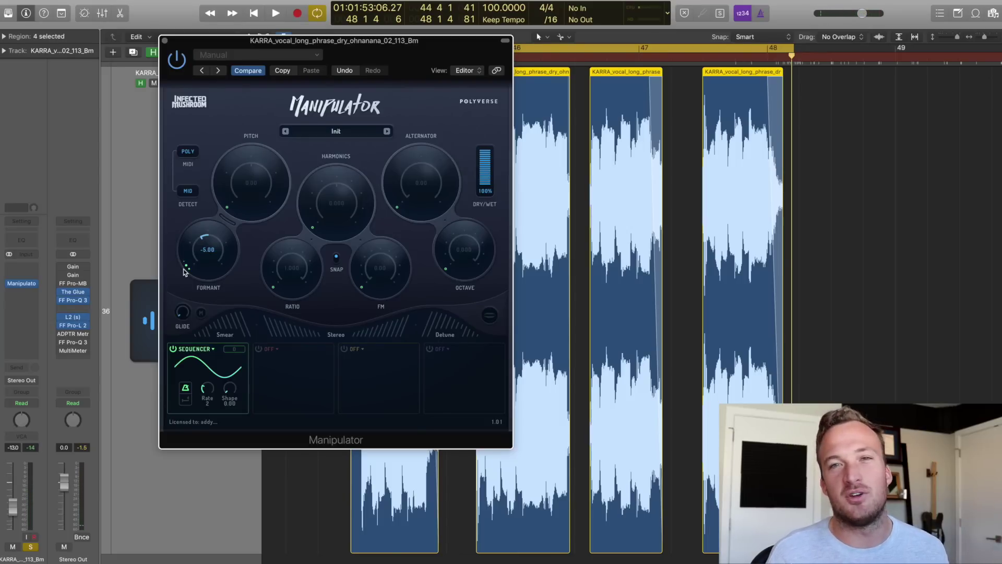
pyautogui.click(164, 40)
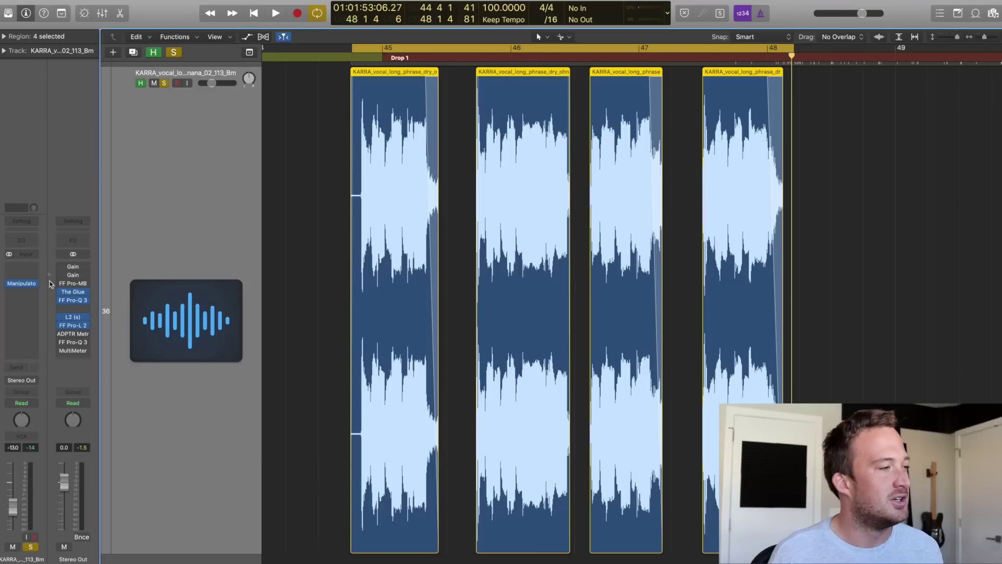
# Step: Insert FabFilter's FF Saturn after Manipulator on the vocal track
pyautogui.click(22, 283)
pyautogui.moveTo(72, 474)
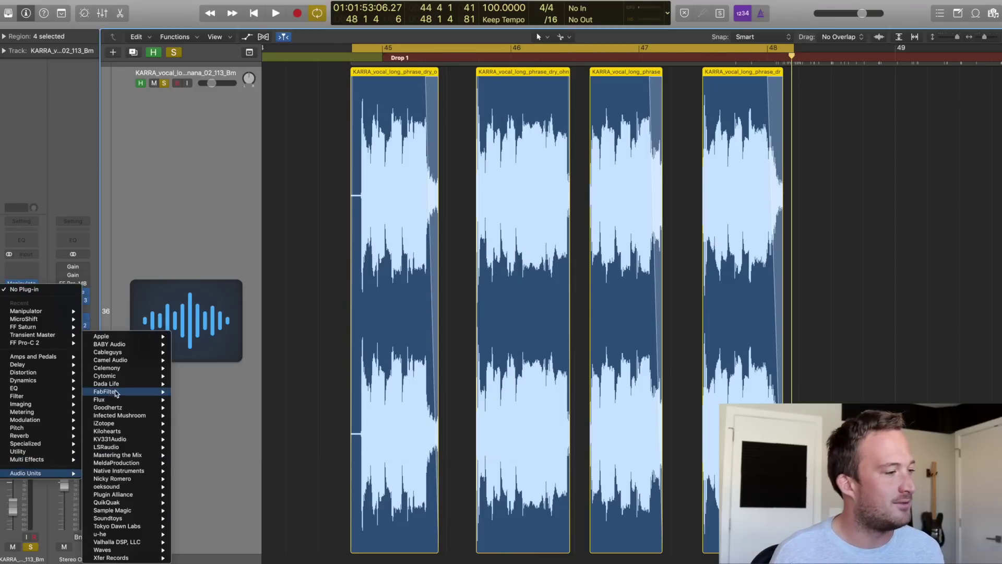
pyautogui.moveTo(117, 392)
pyautogui.moveTo(222, 457)
pyautogui.click(262, 453)
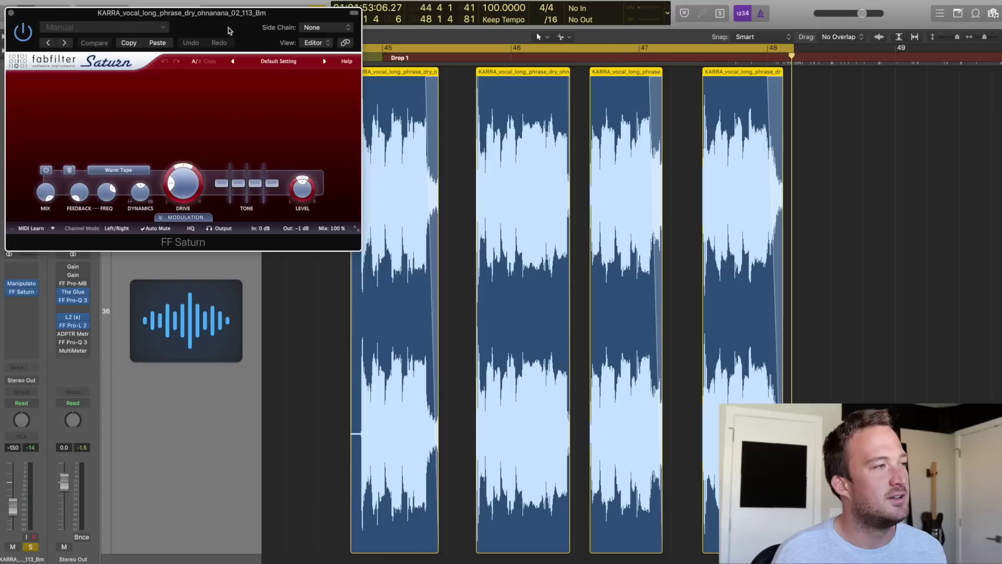
# Step: Split Saturn into two bands, raise the upper band's Warm Tape drive during playback, and close the plug-in
pyautogui.click(263, 168)
pyautogui.press('space')
pyautogui.moveTo(264, 178); pyautogui.dragTo(290, 203)
pyautogui.moveTo(378, 271); pyautogui.dragTo(379, 235)
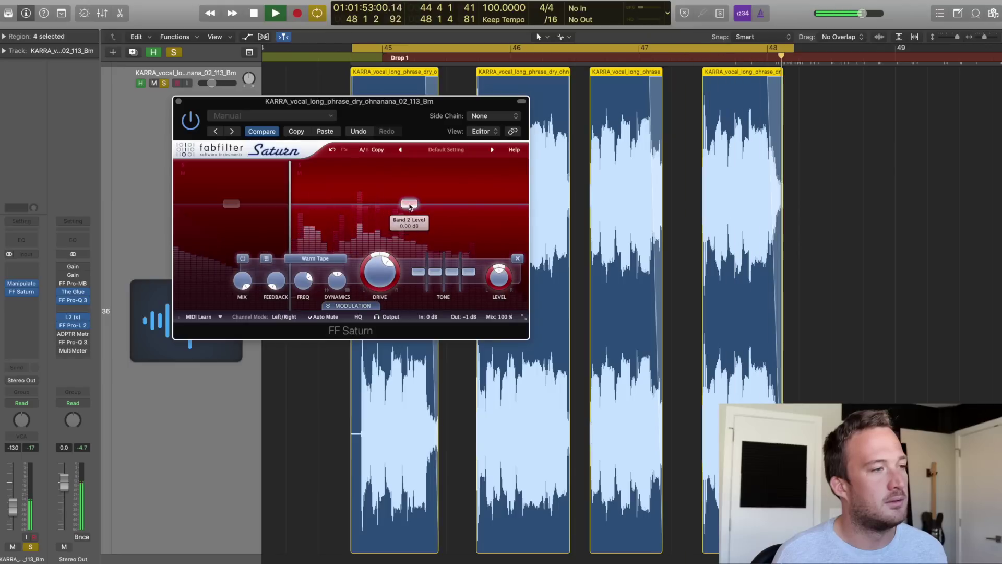
pyautogui.press('space')
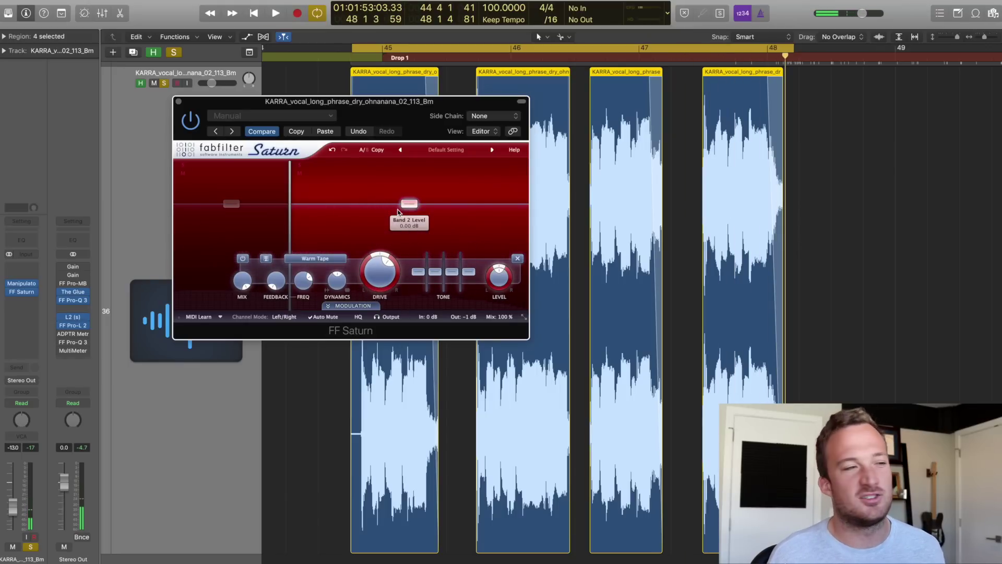
pyautogui.press('space')
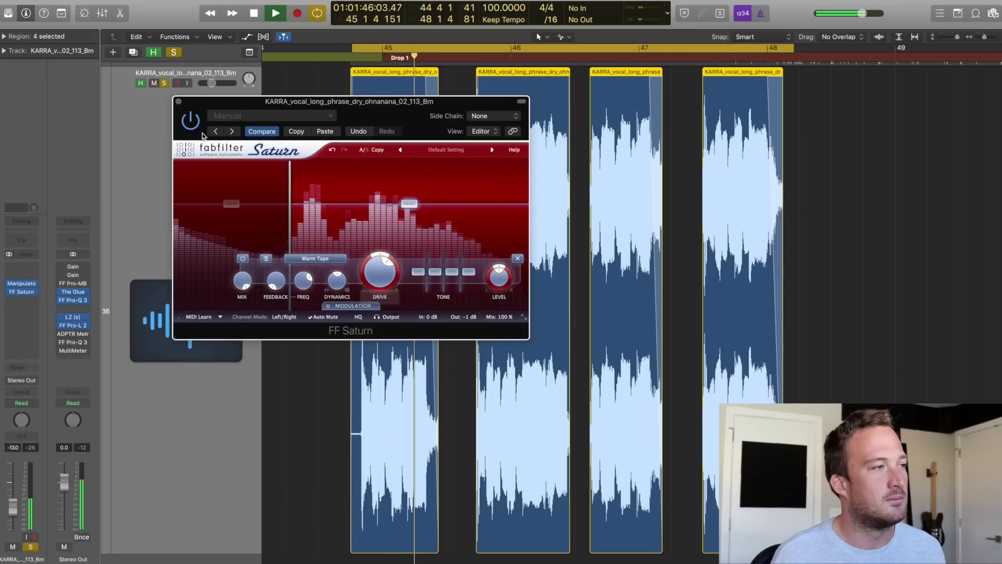
pyautogui.press('space')
pyautogui.click(179, 102)
# Step: Insert a stereo Soundtoys MicroShift after FF Saturn on the vocal track
pyautogui.click(19, 302)
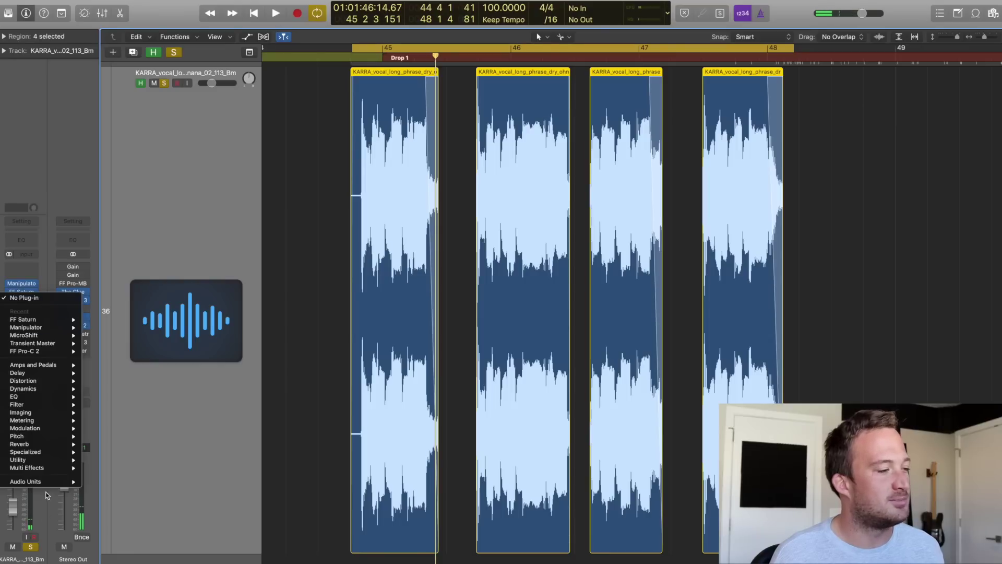
pyautogui.moveTo(58, 483)
pyautogui.moveTo(119, 520)
pyautogui.moveTo(218, 514)
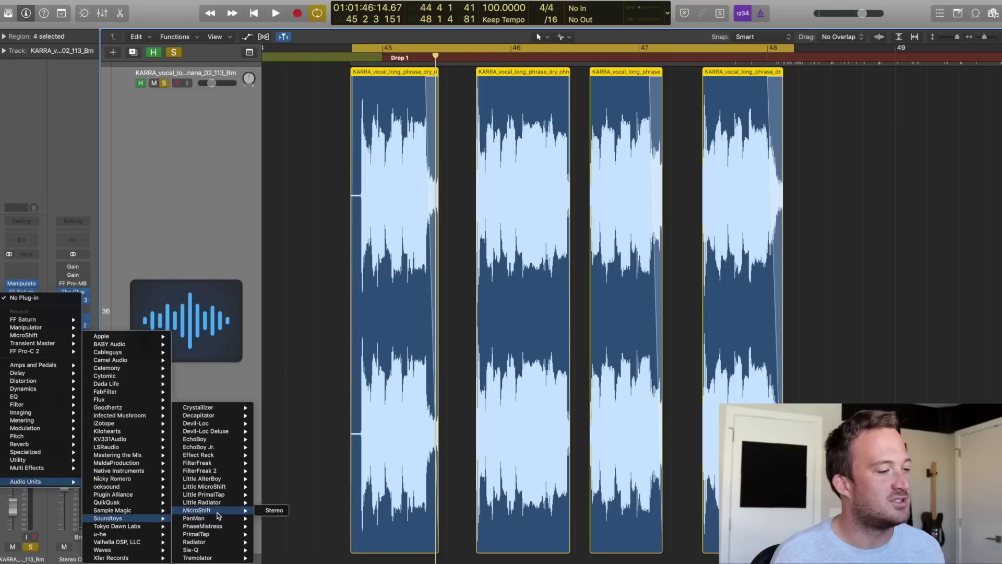
pyautogui.click(268, 511)
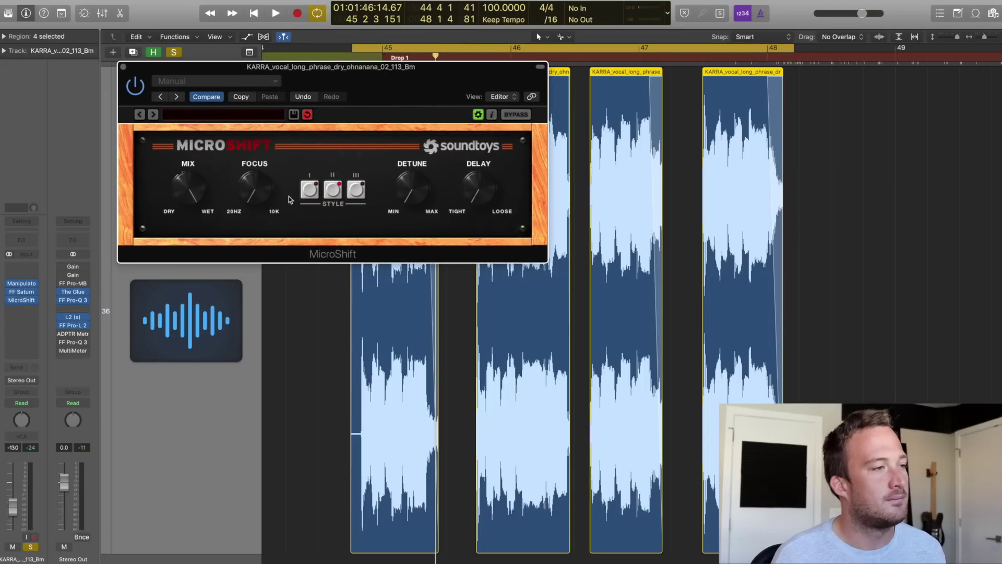
# Step: Play the vocal phrases through the Manipulator, FF Saturn and MicroShift chain, with the MicroShift window closed
pyautogui.press('space')
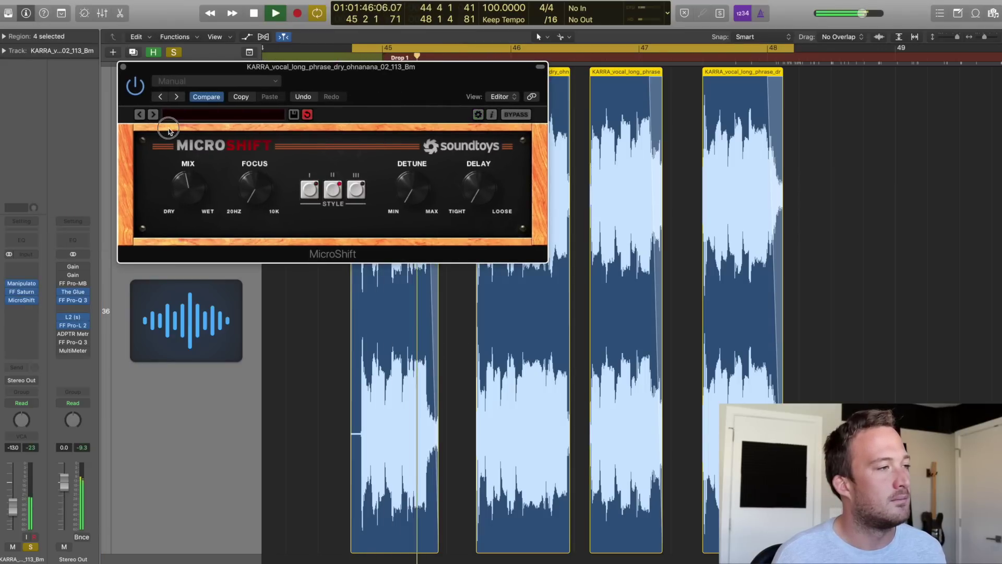
pyautogui.click(123, 67)
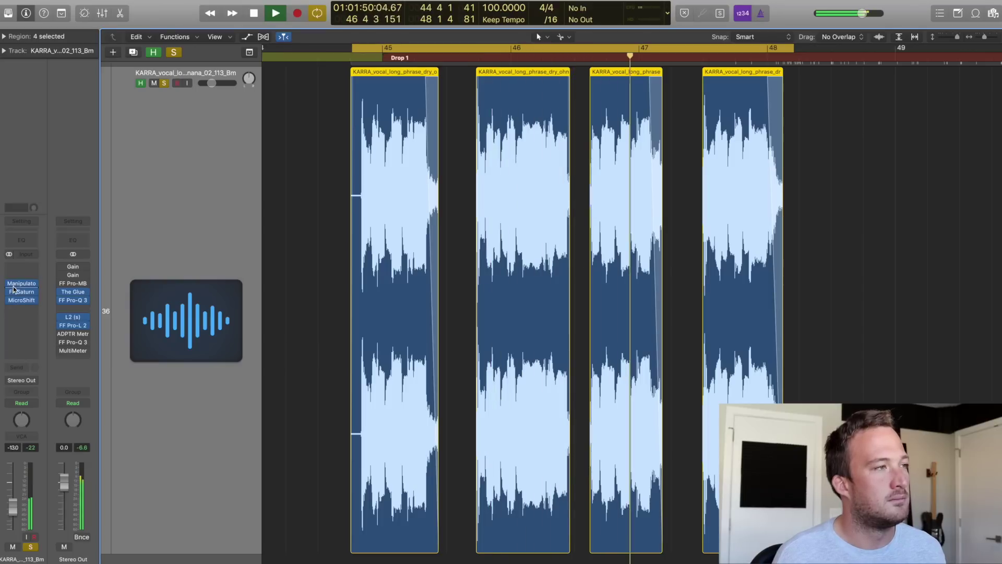
pyautogui.press('space')
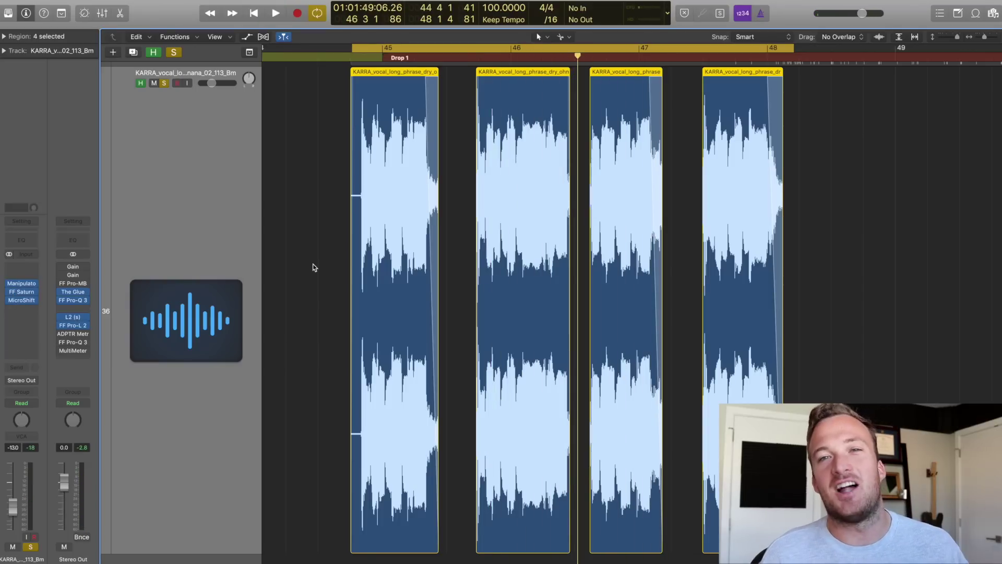